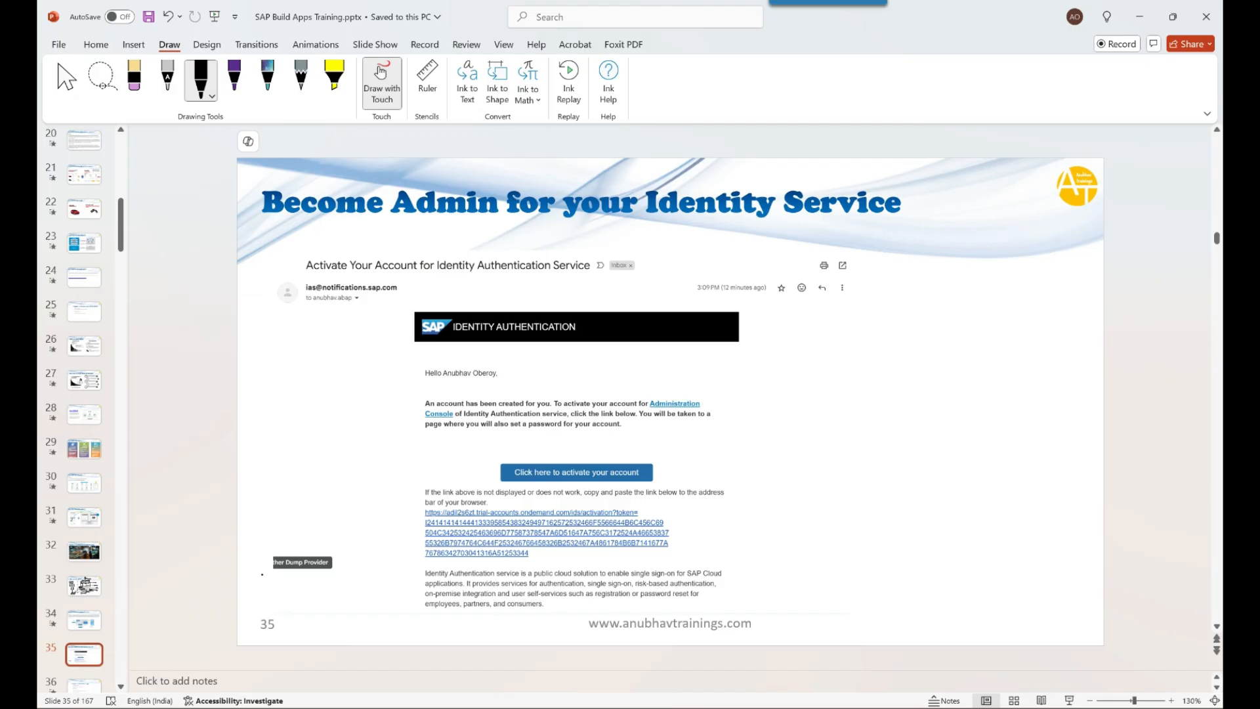
# - Leave slide 35 on the activation email and switch to the browser showing the BTP subaccount
pyautogui.moveTo(255, 704)
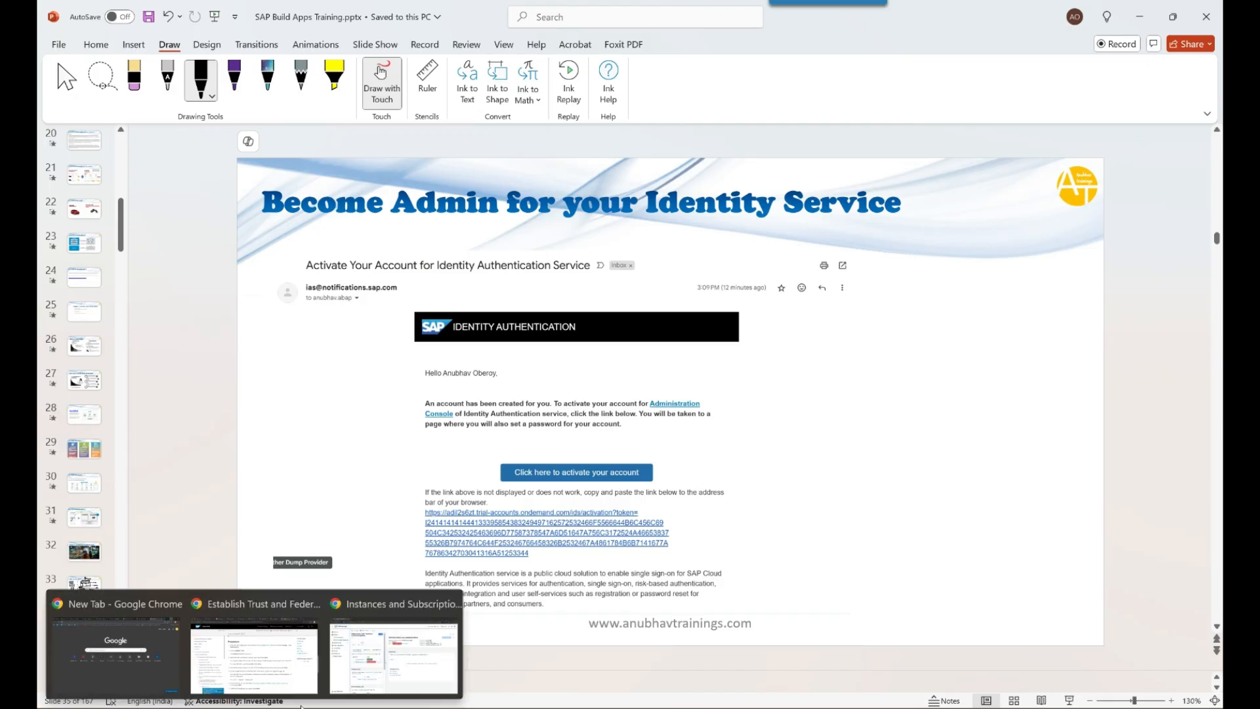
pyautogui.click(384, 677)
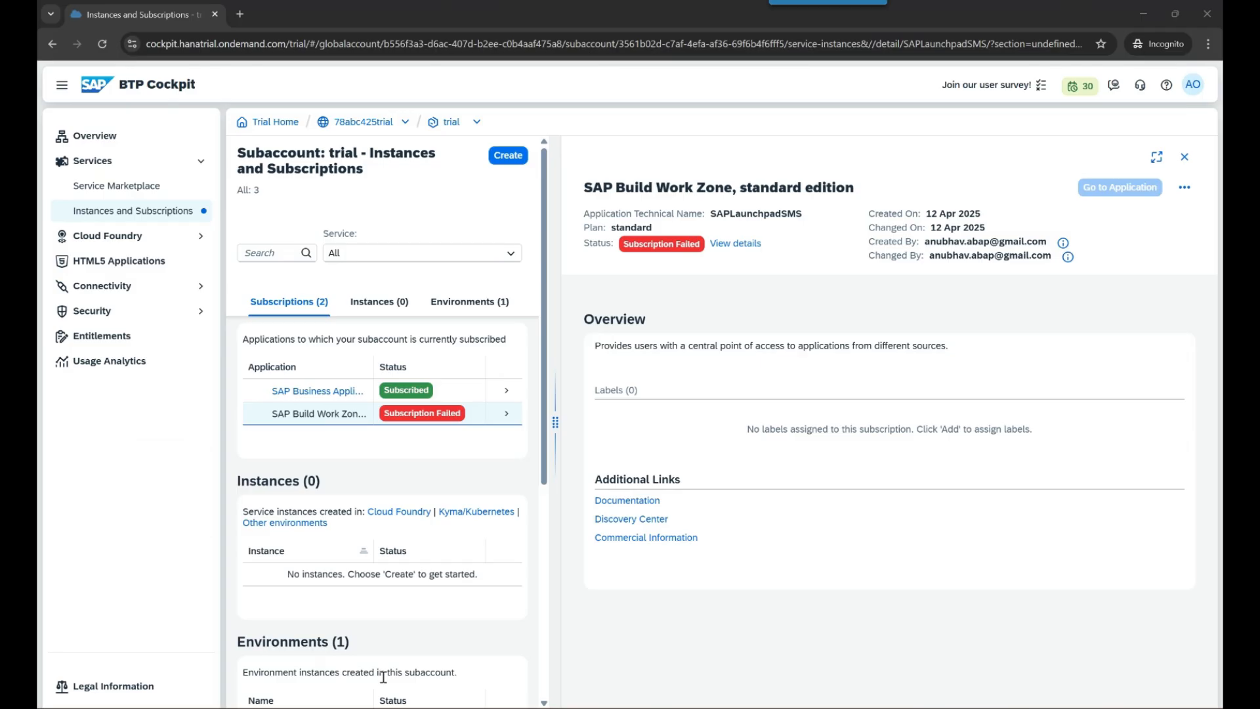
# - Delete the failed SAP Build Work Zone, standard edition subscription from the trial subaccount
pyautogui.click(343, 420)
pyautogui.click(1184, 195)
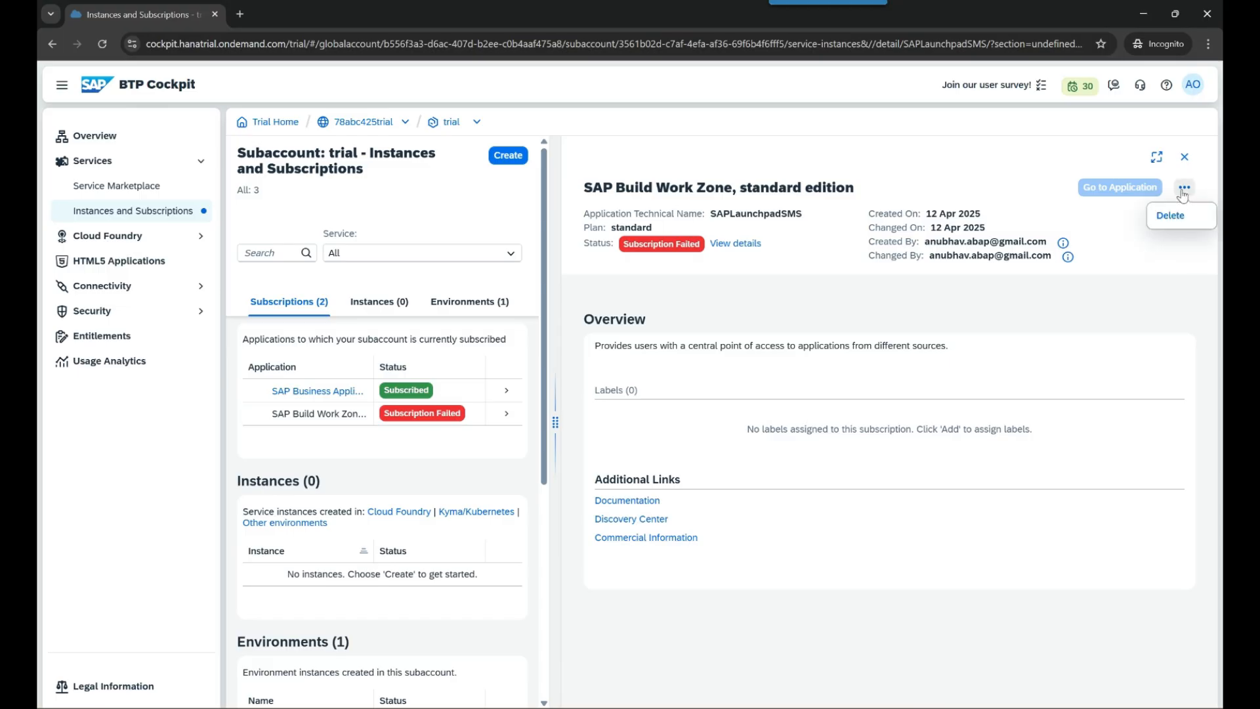
pyautogui.click(1176, 216)
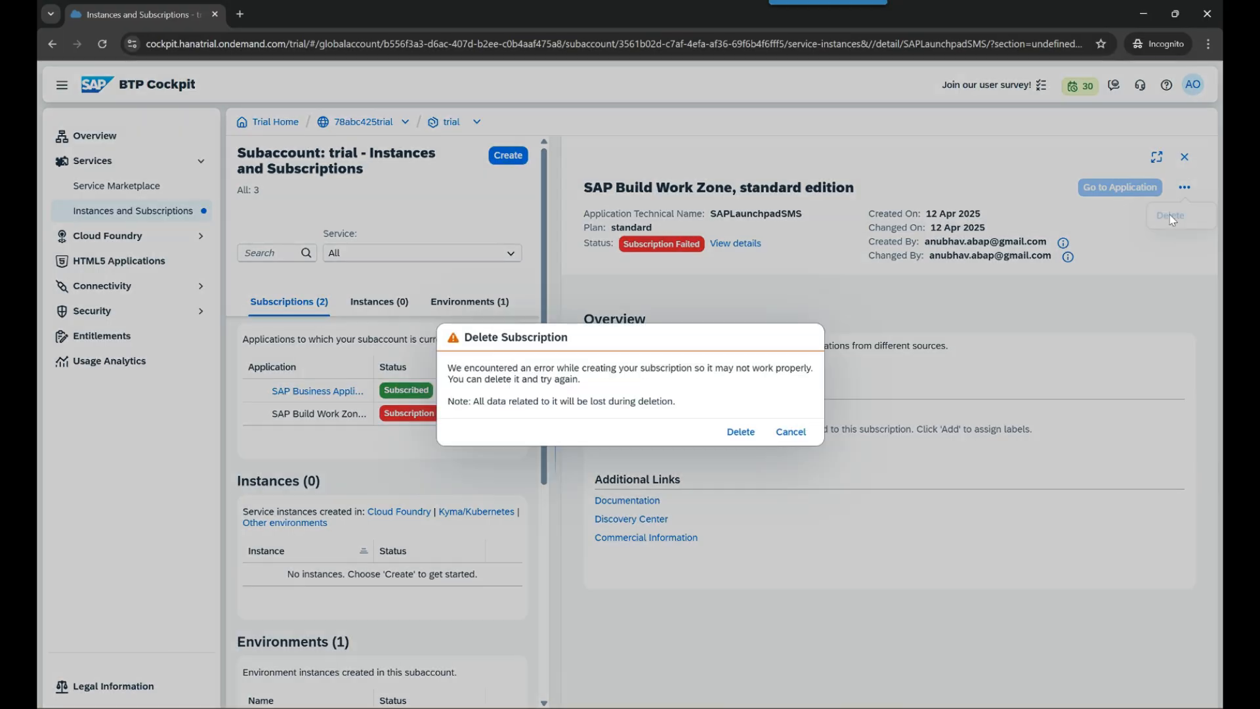
pyautogui.click(741, 433)
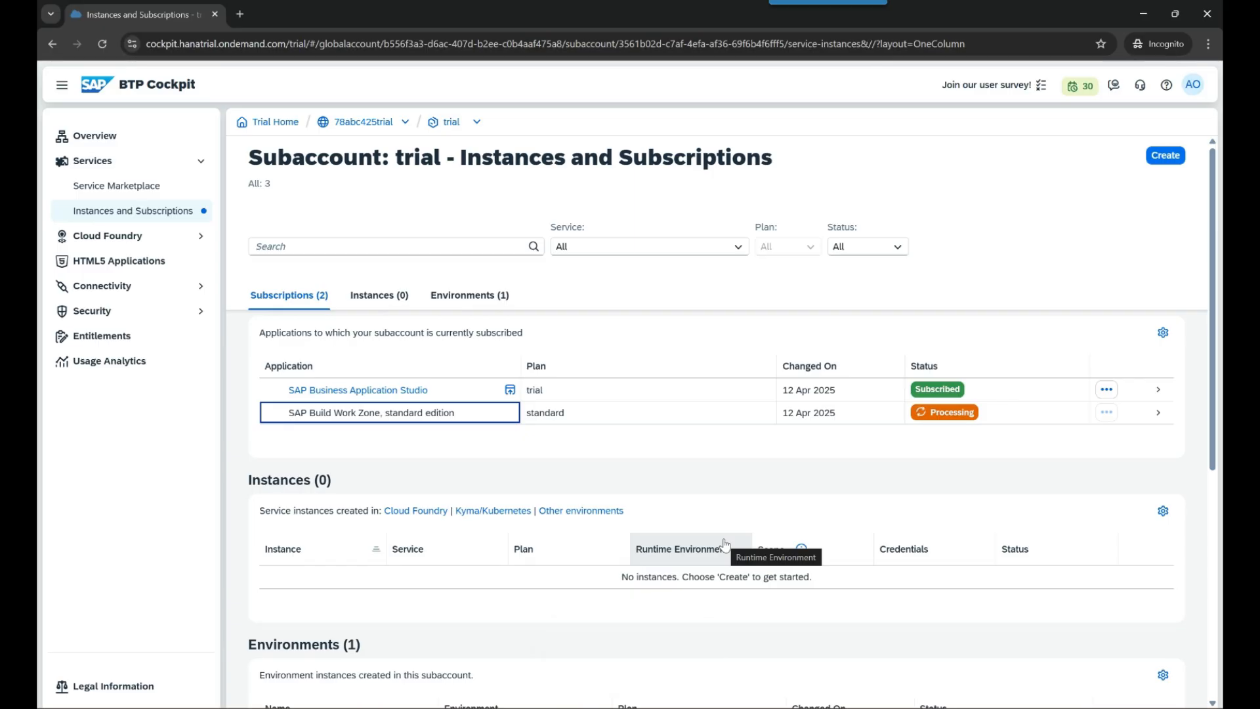
# - Subscribe to Cloud Identity Services on the default plan with PRODUCTIVE service type
pyautogui.click(1172, 158)
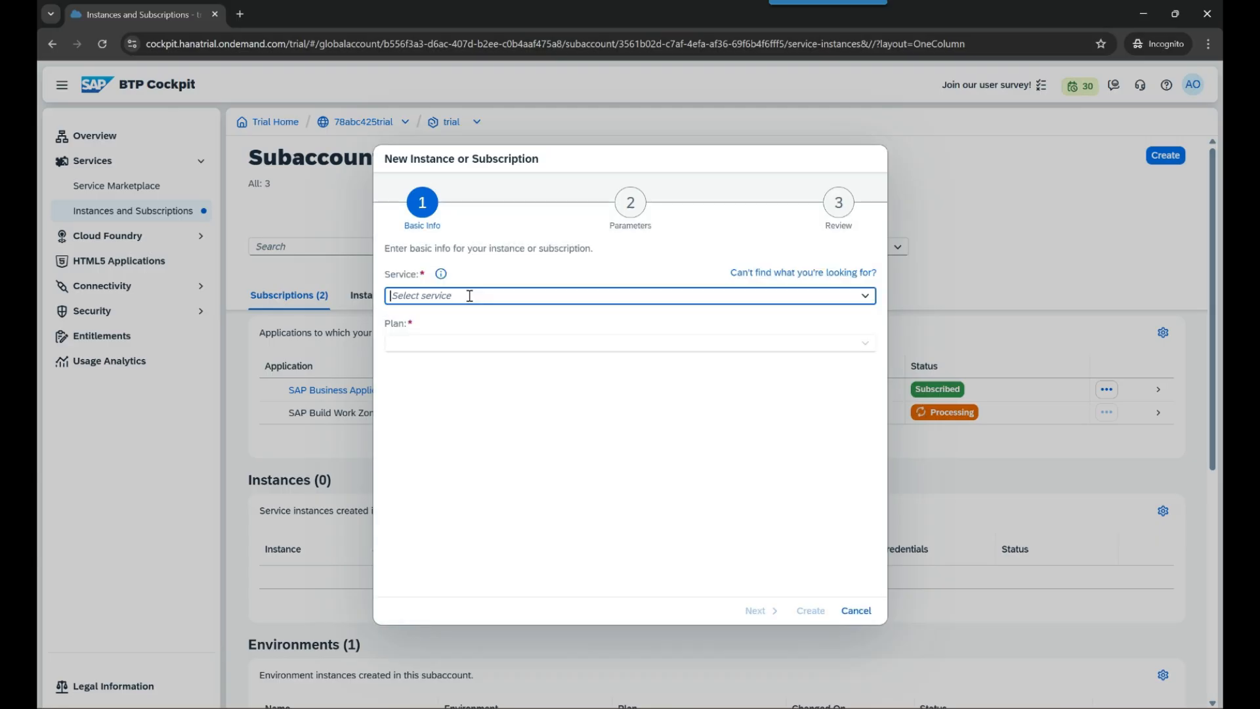
pyautogui.write('identity | sap-identity-service...')
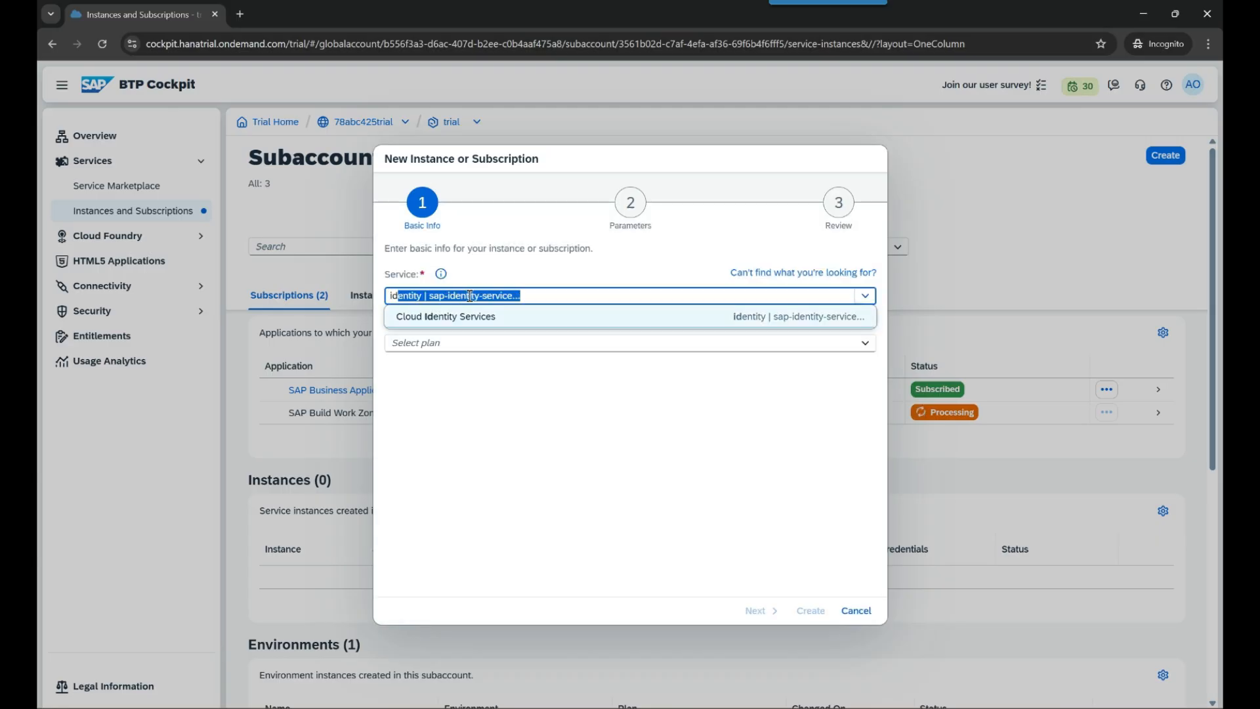
pyautogui.click(482, 316)
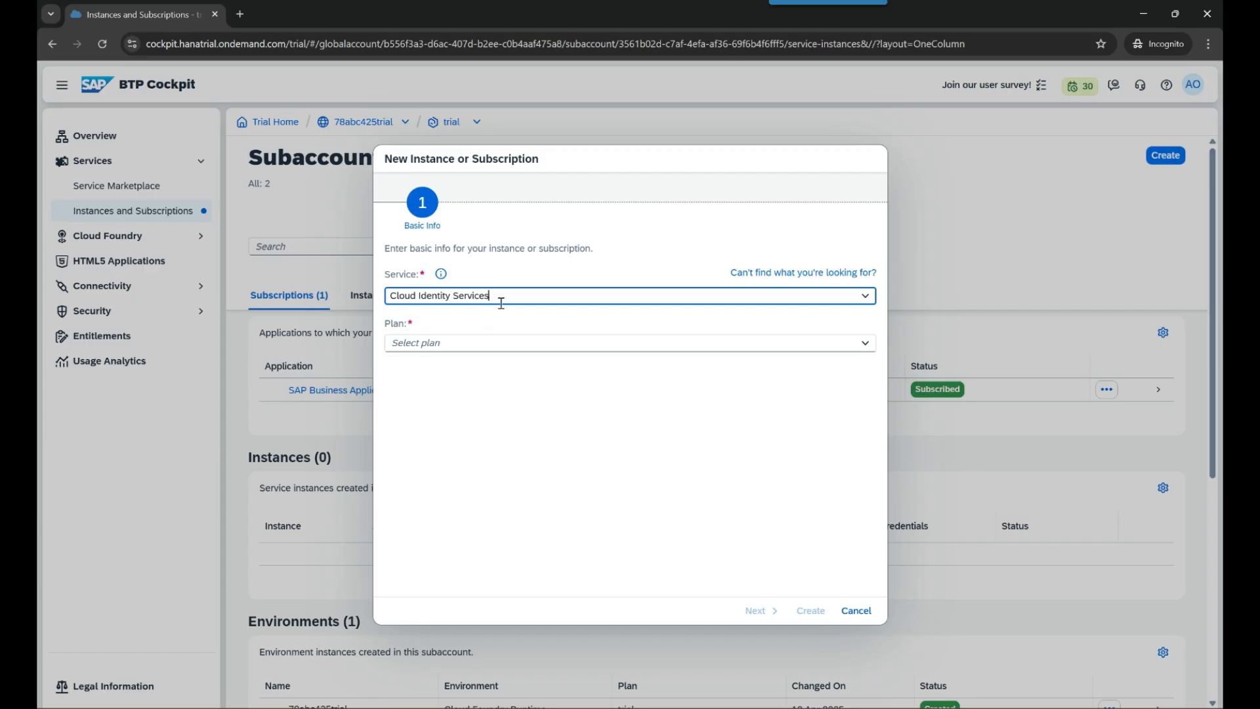
pyautogui.click(866, 343)
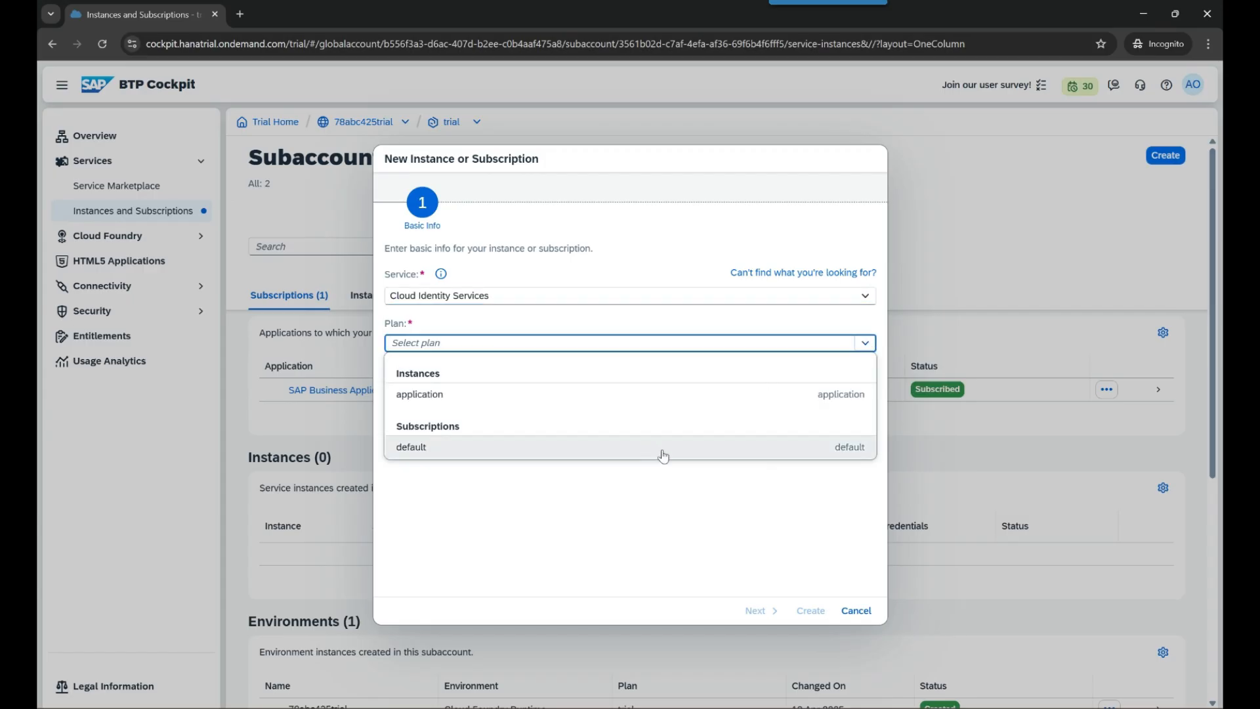
pyautogui.click(420, 447)
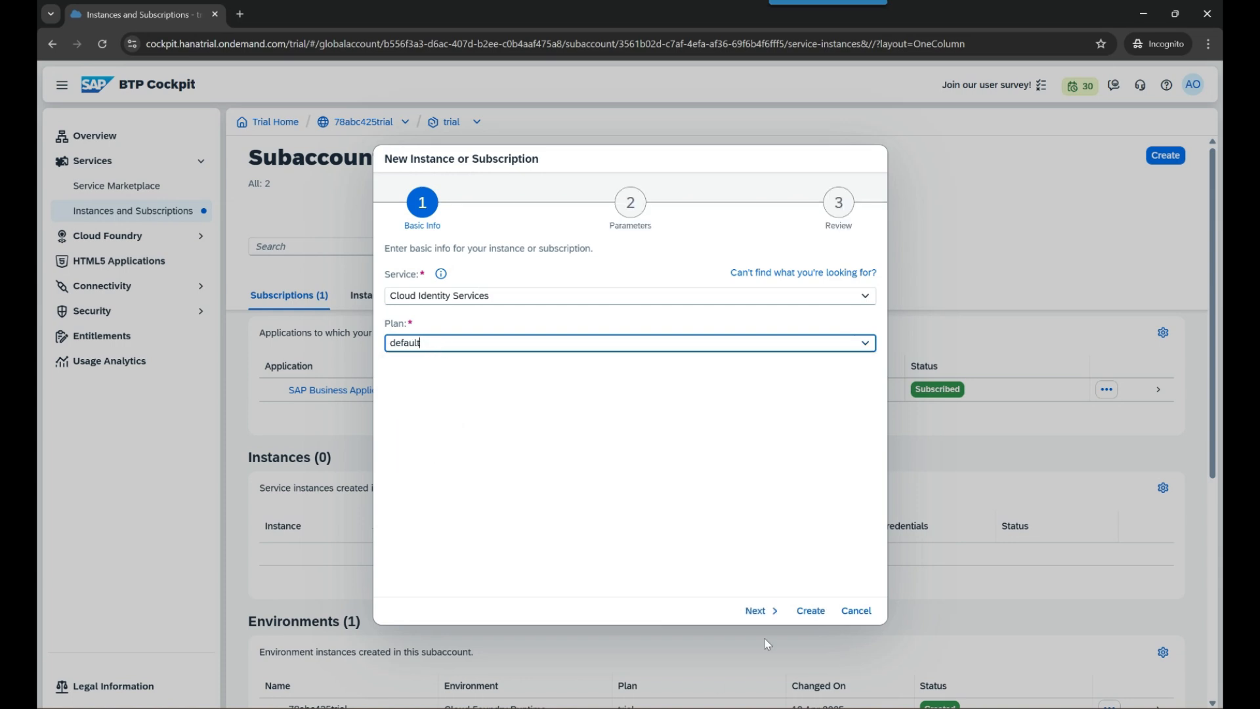
pyautogui.click(762, 611)
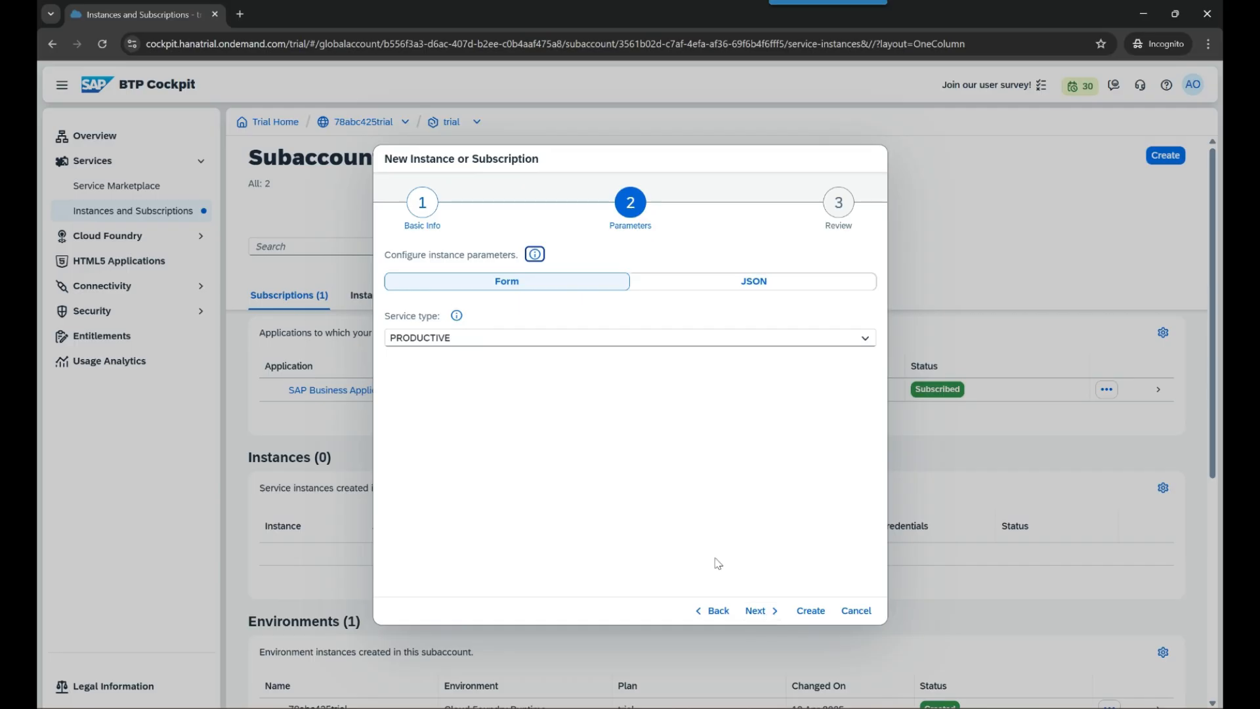
pyautogui.click(453, 335)
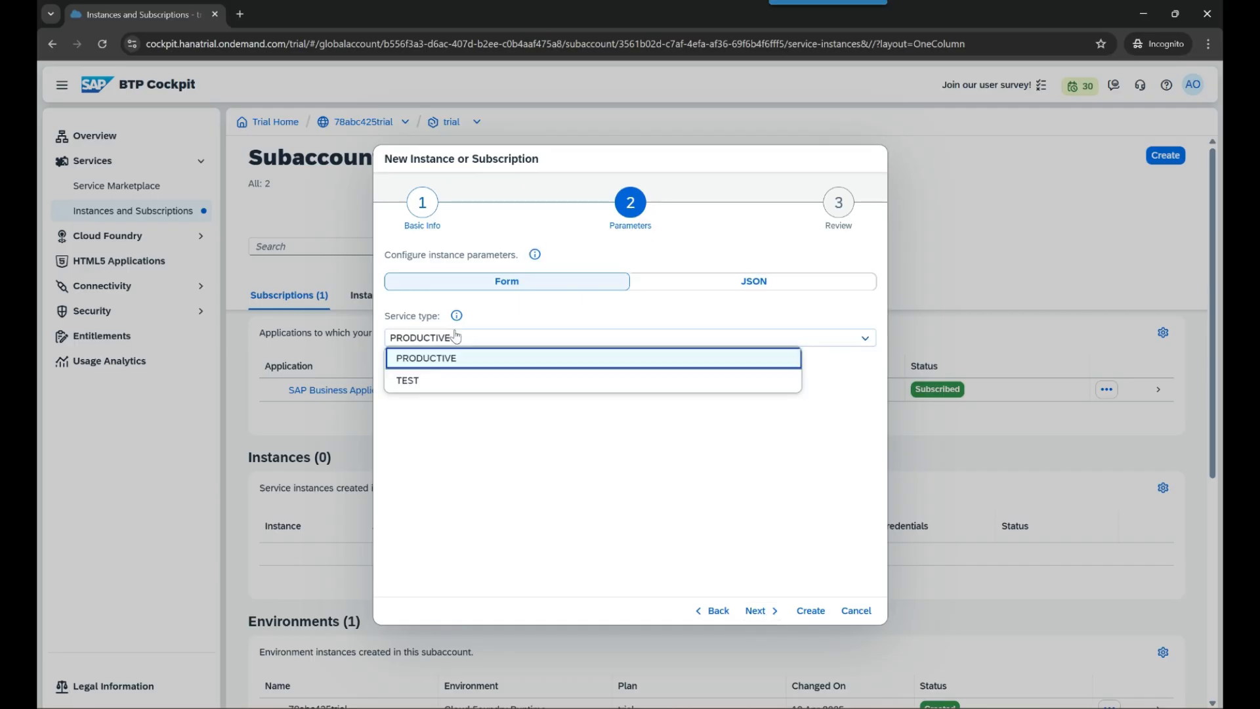
pyautogui.click(532, 432)
pyautogui.click(766, 616)
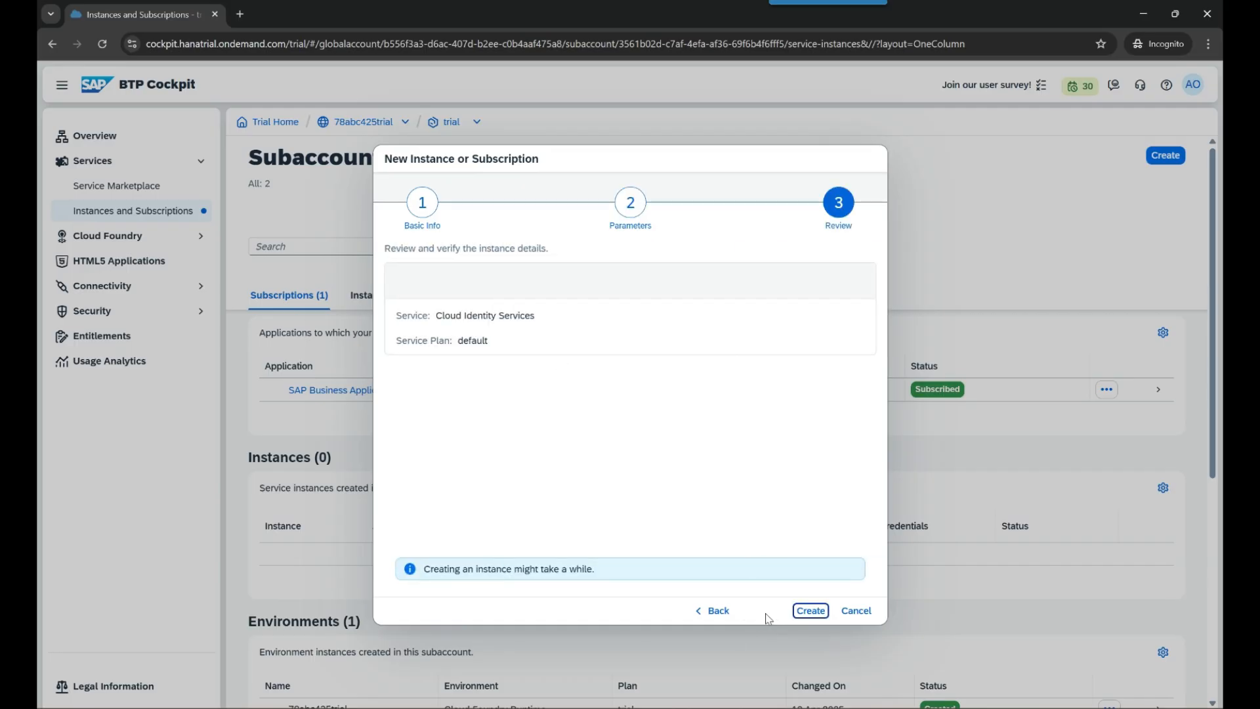
pyautogui.click(809, 610)
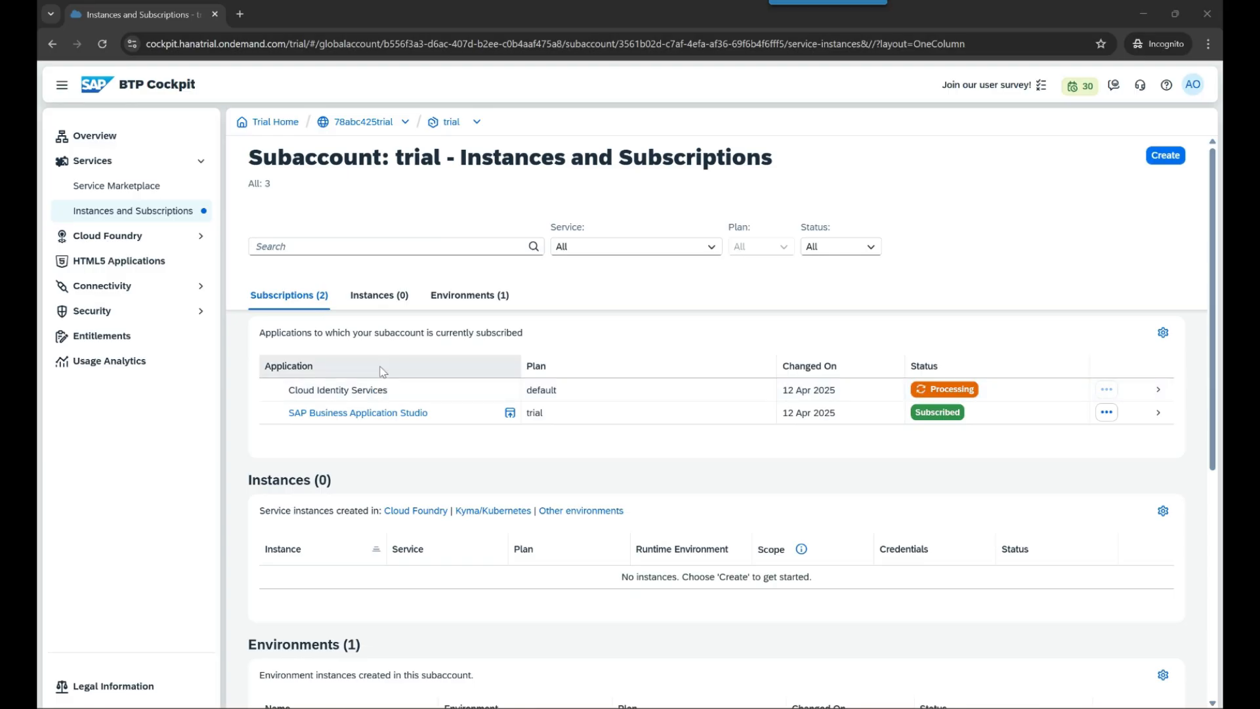
# - Open the subaccount user's details under Security > Users
pyautogui.click(344, 394)
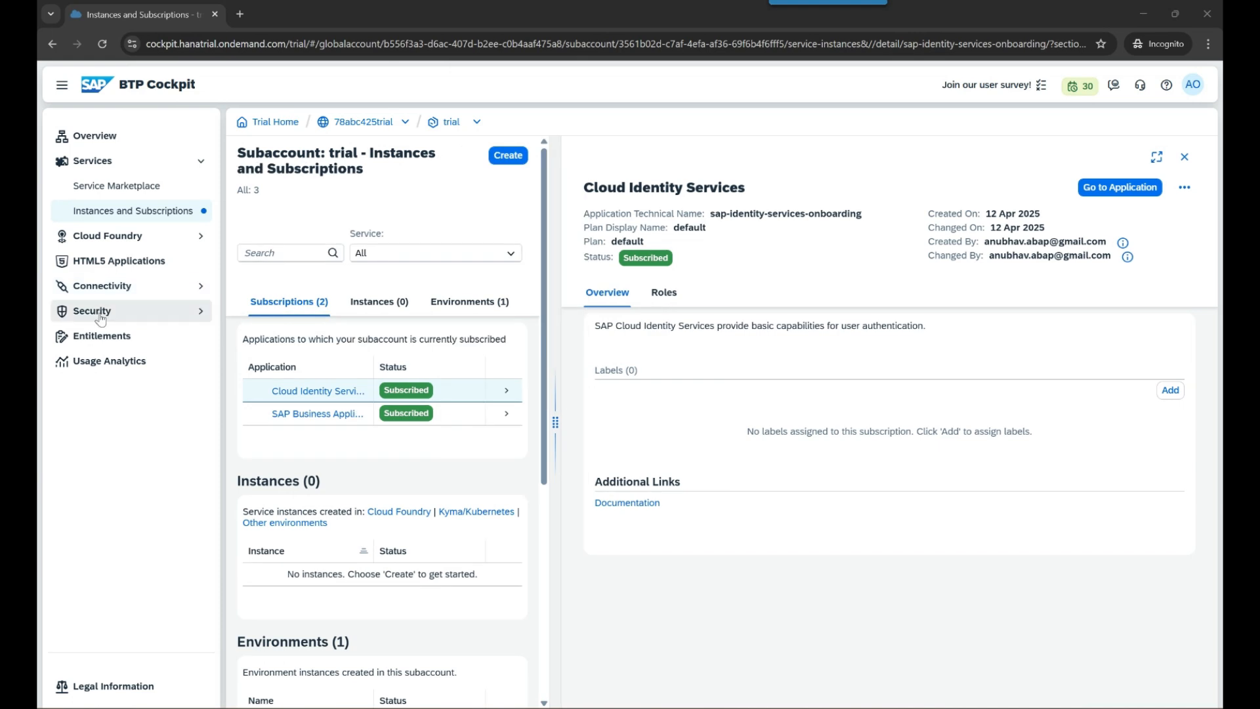
pyautogui.click(139, 319)
pyautogui.click(105, 336)
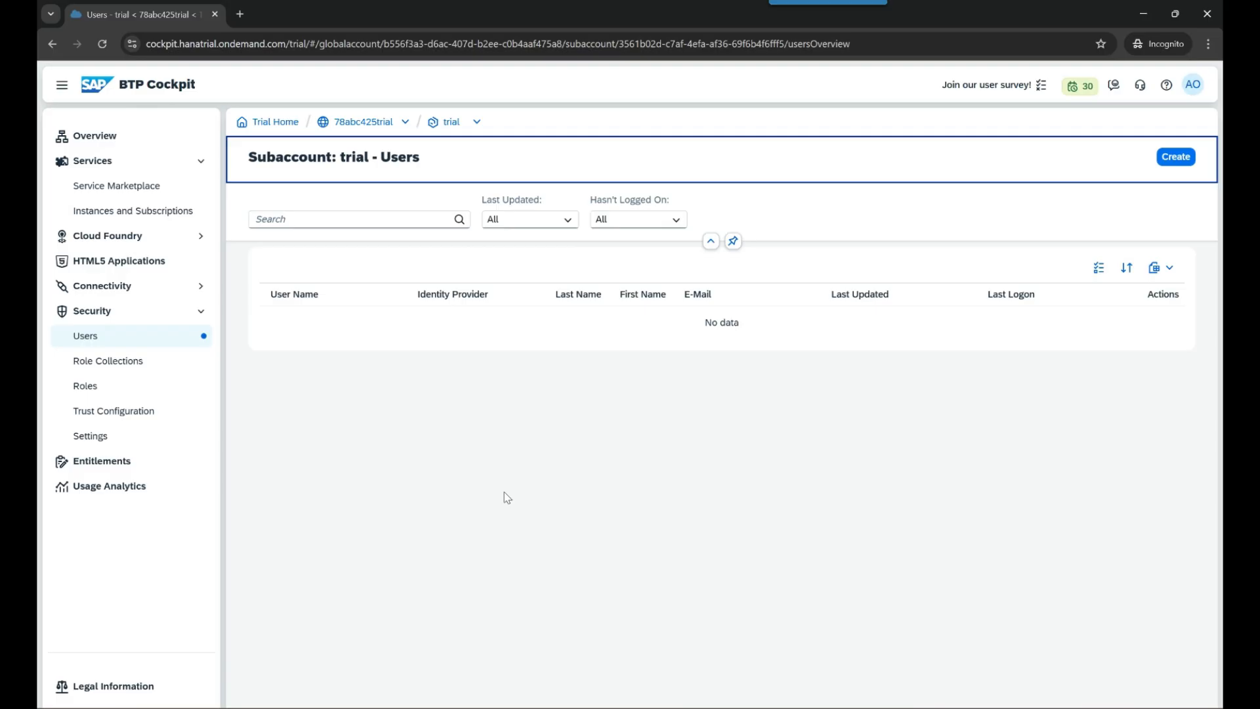
pyautogui.click(349, 320)
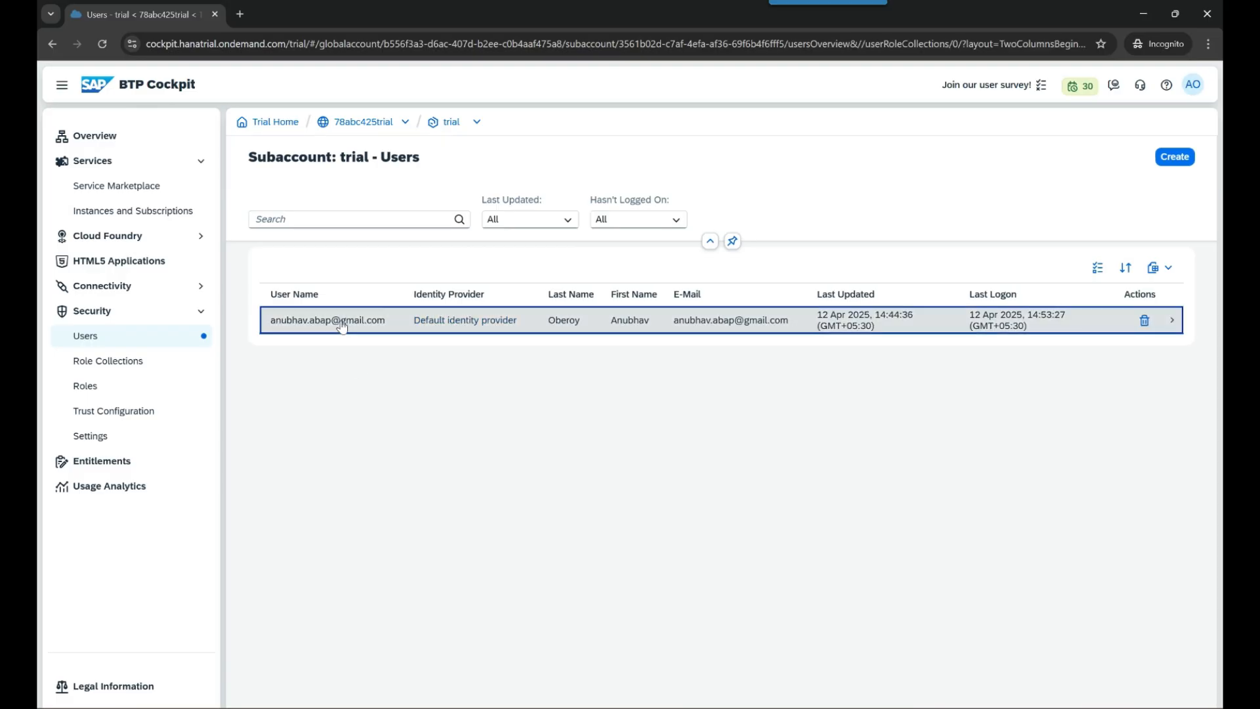
# - Assign the Subaccount Service Administrator and Subaccount Viewer role collections to the user
pyautogui.click(1174, 593)
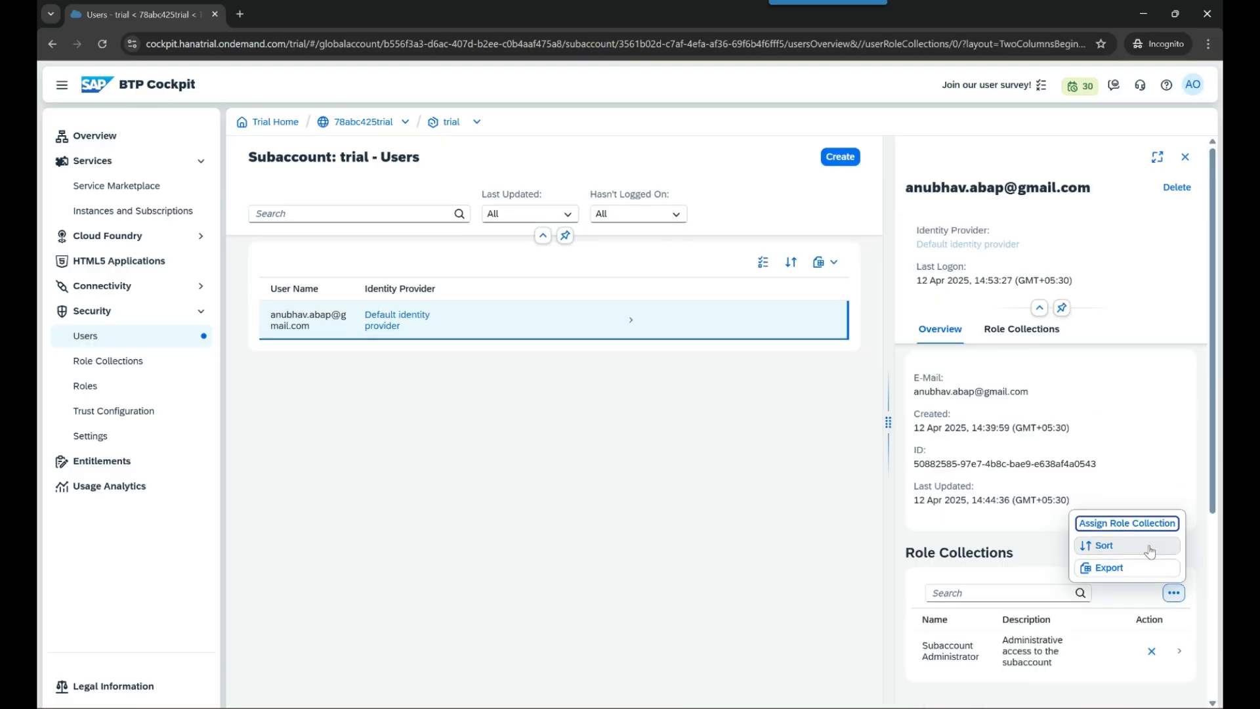
pyautogui.click(1129, 523)
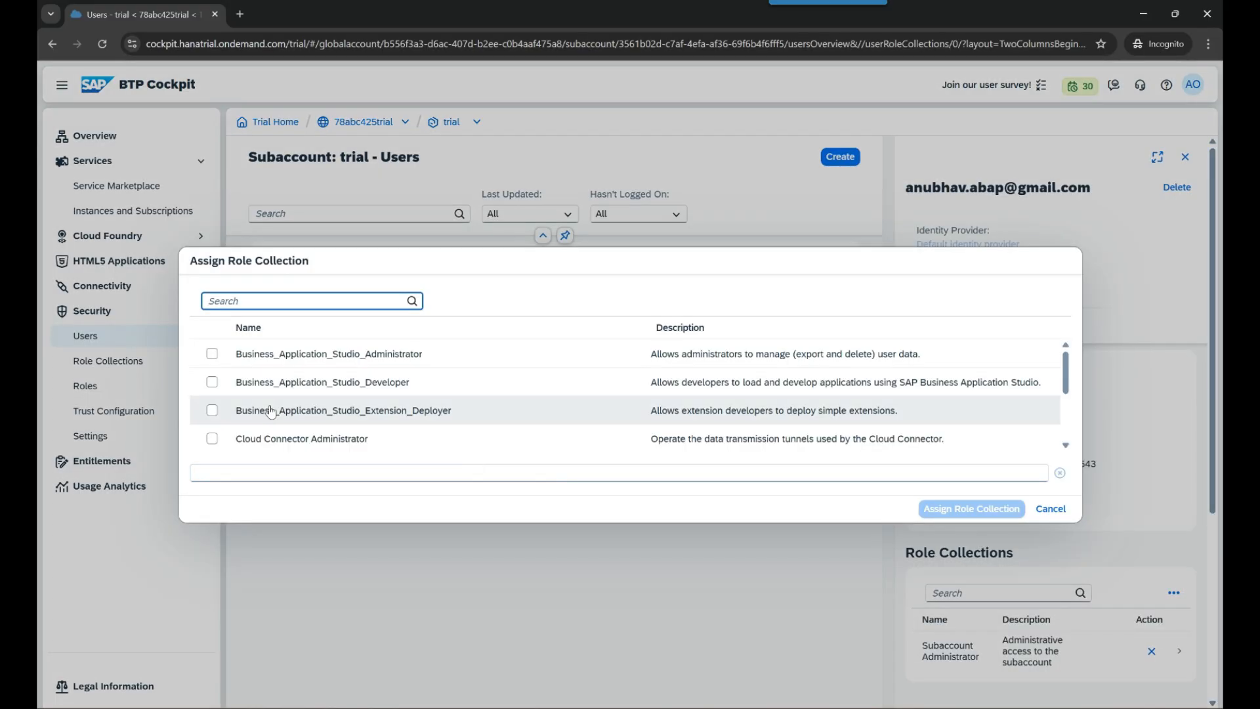
pyautogui.scroll(-3, 289, 414)
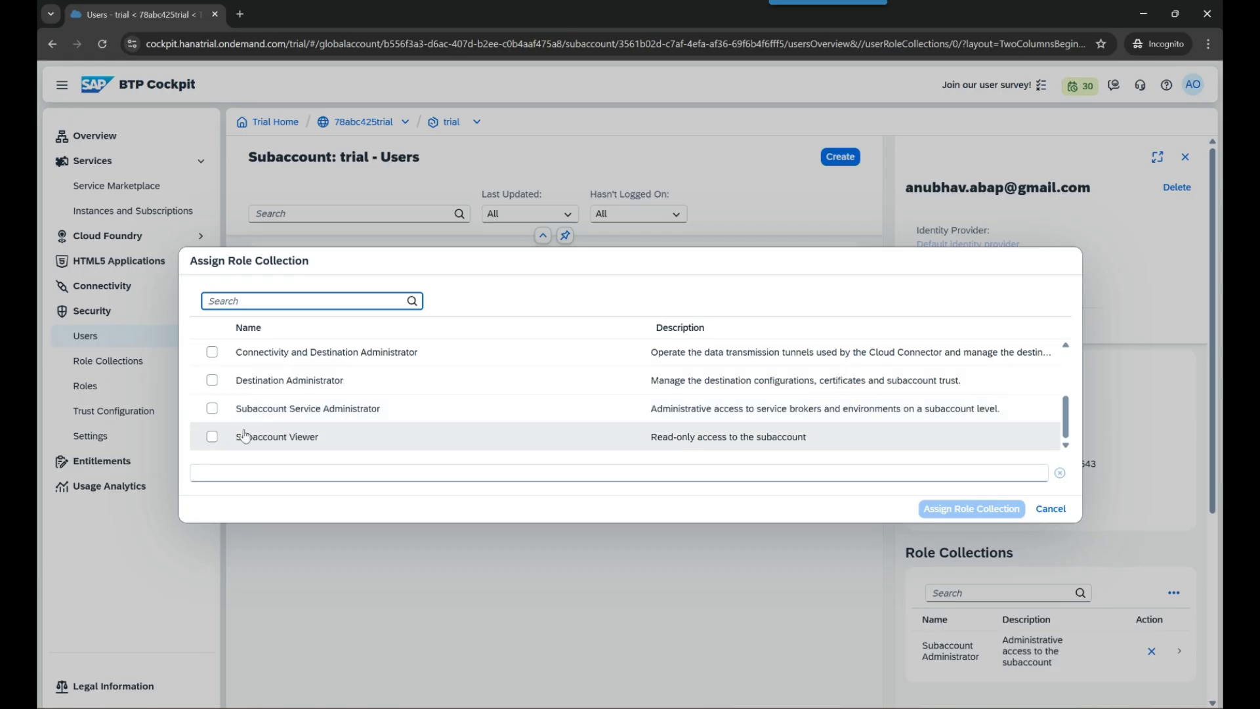
pyautogui.click(211, 410)
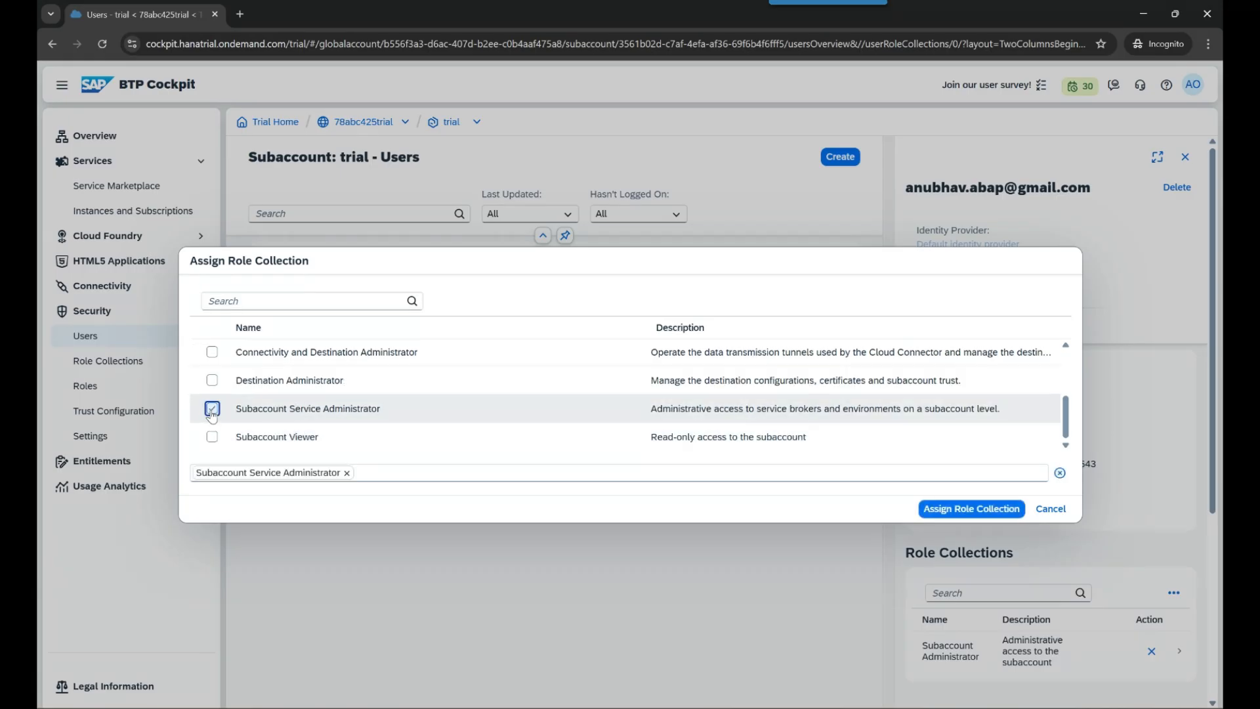
pyautogui.click(212, 439)
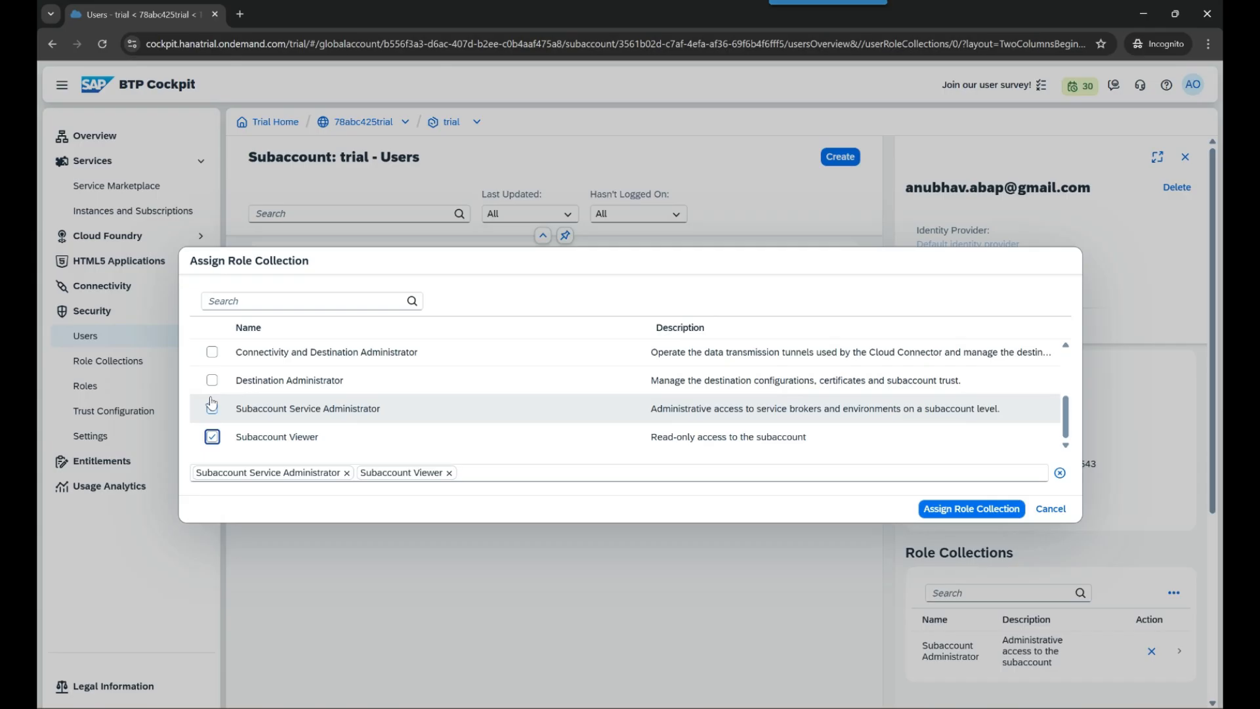
pyautogui.scroll(4, 211, 420)
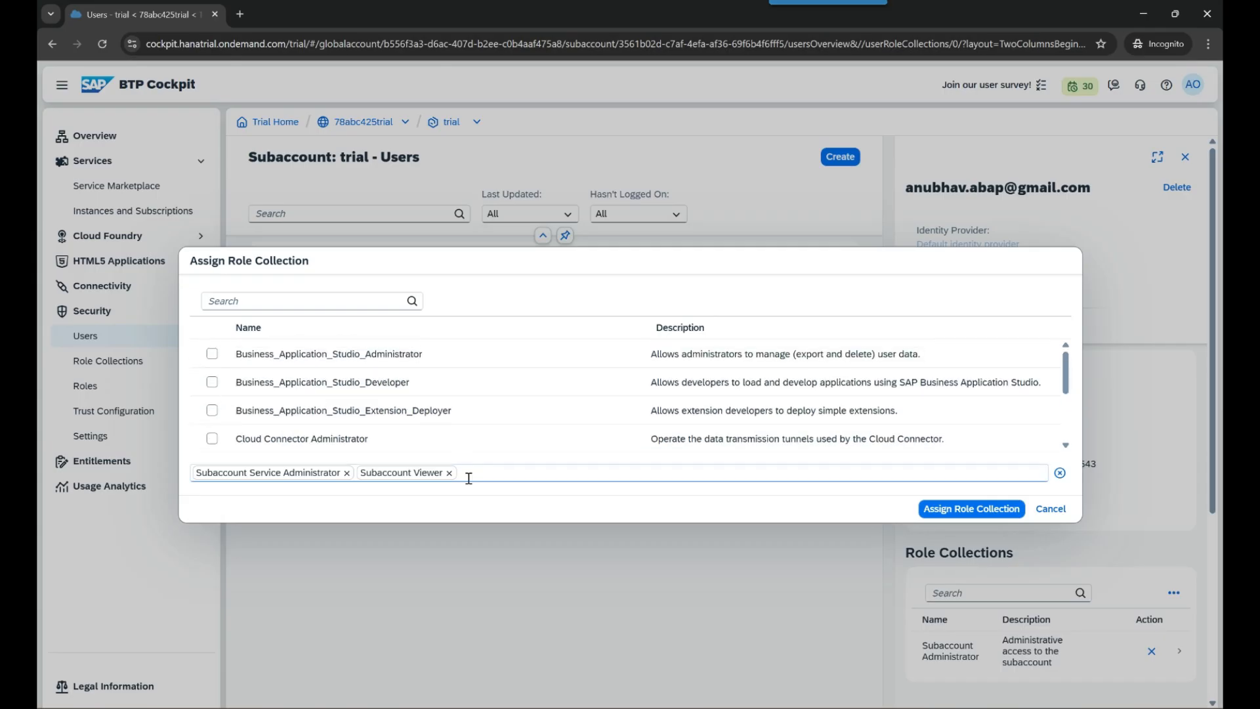
pyautogui.click(971, 509)
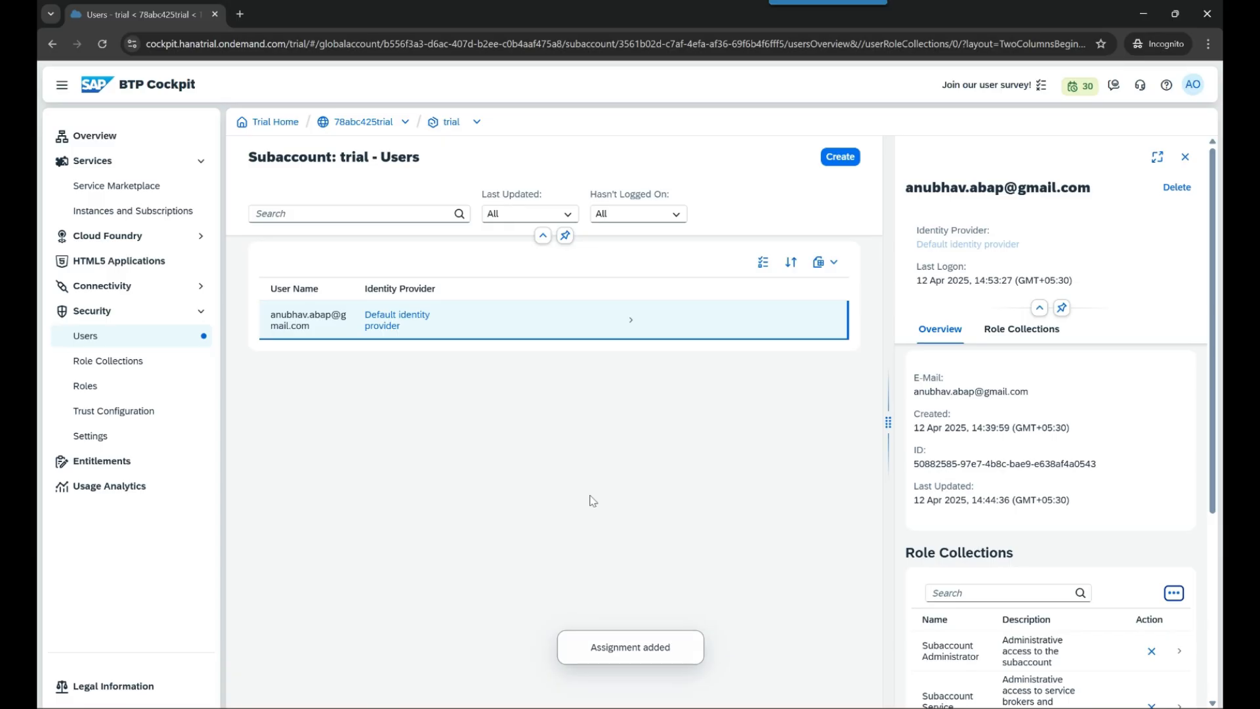
pyautogui.click(107, 418)
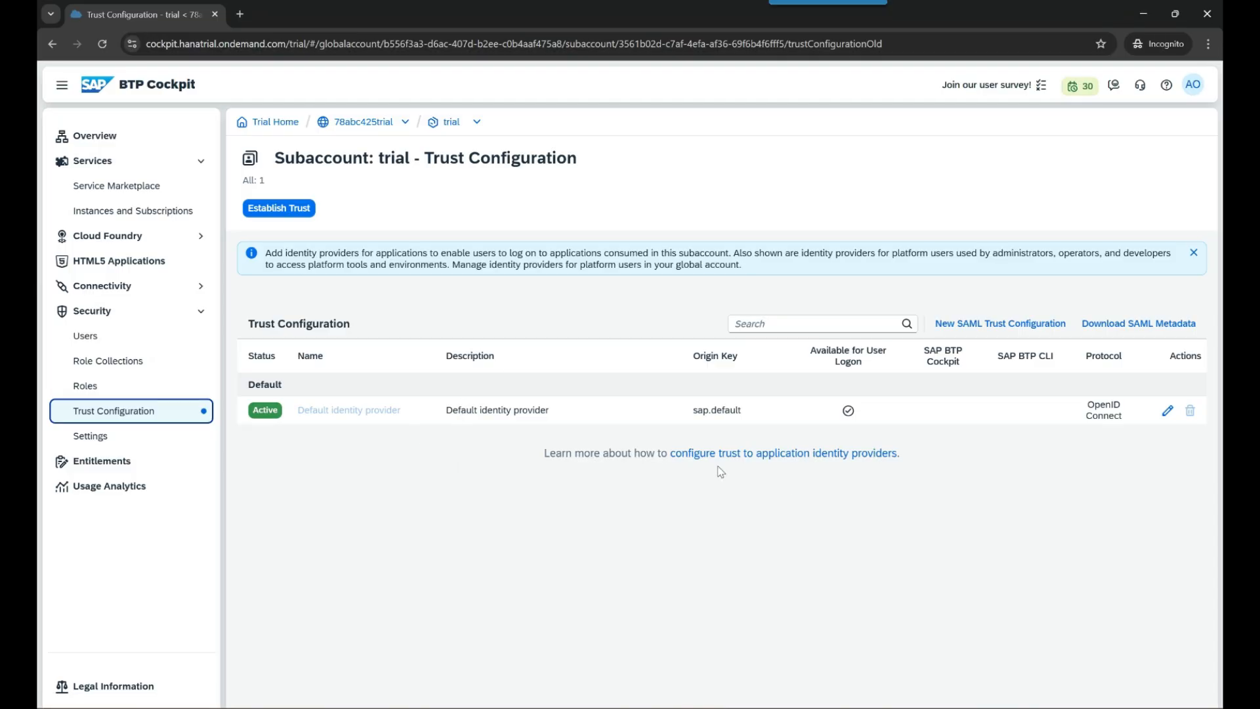
# - Duplicate the cockpit tab, keep Trust Configuration in one, and launch the Cloud Identity Services console from the other
pyautogui.click(146, 212)
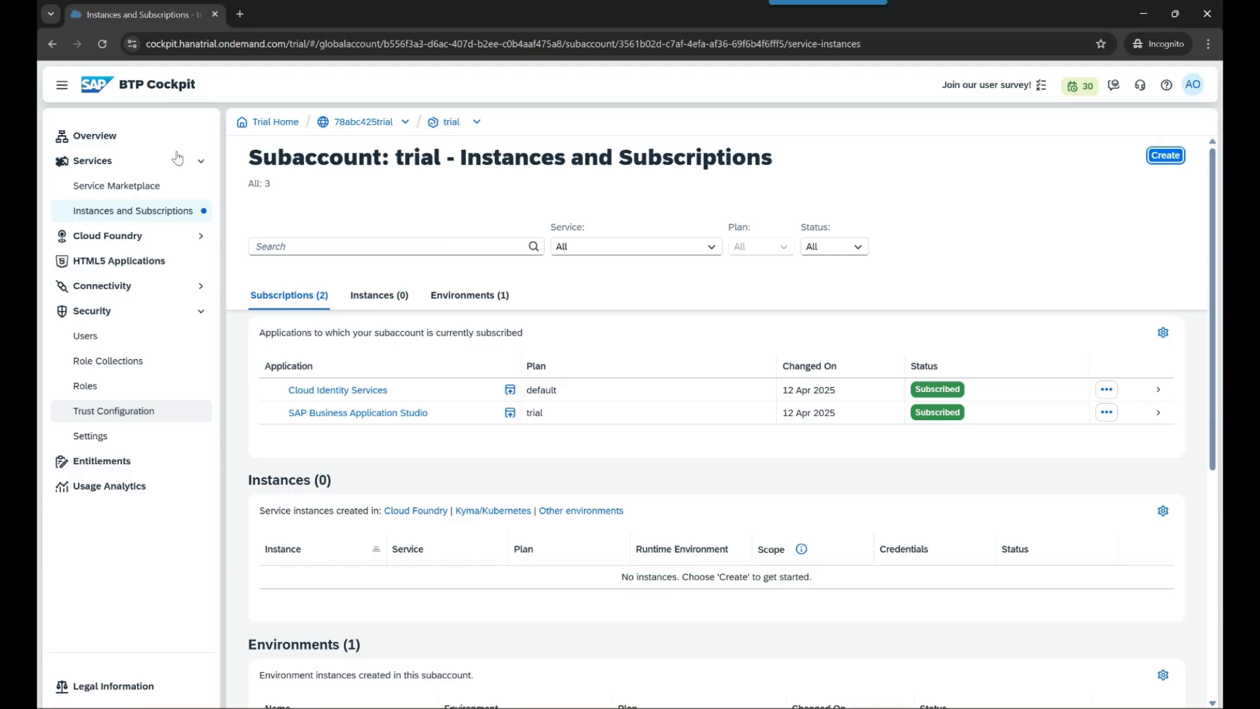
pyautogui.rightClick(135, 18)
pyautogui.click(193, 146)
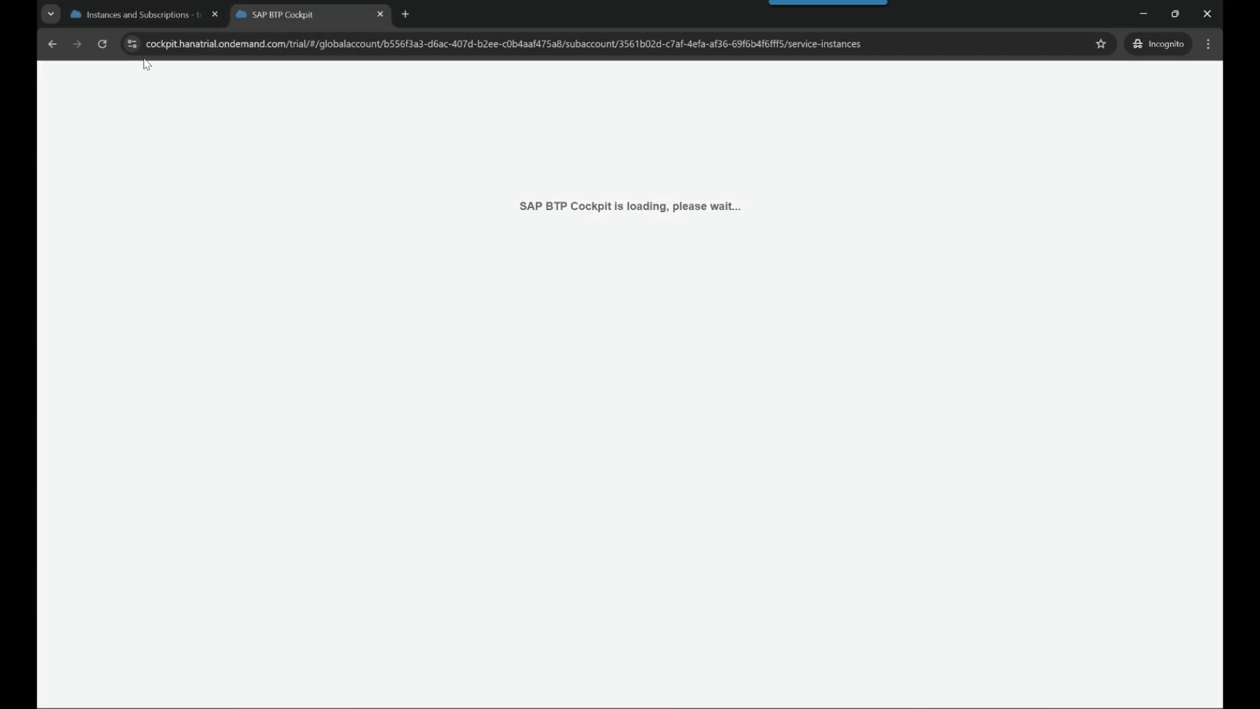
pyautogui.click(141, 14)
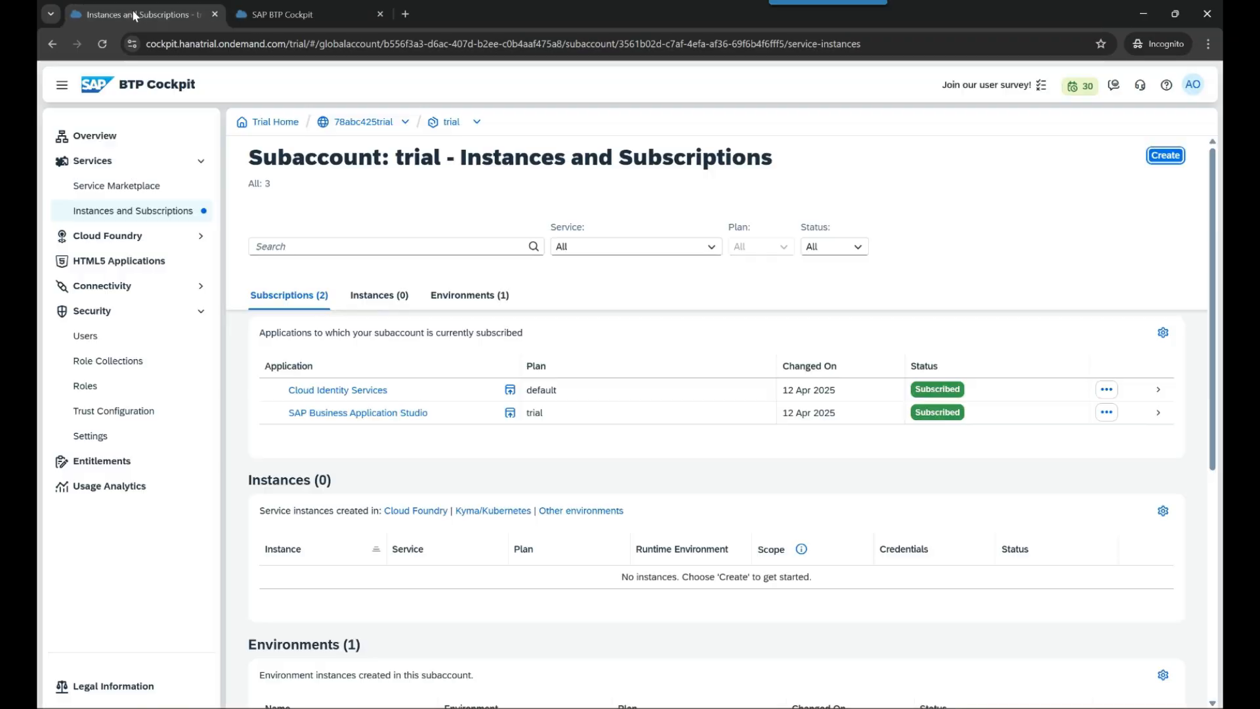
pyautogui.click(128, 414)
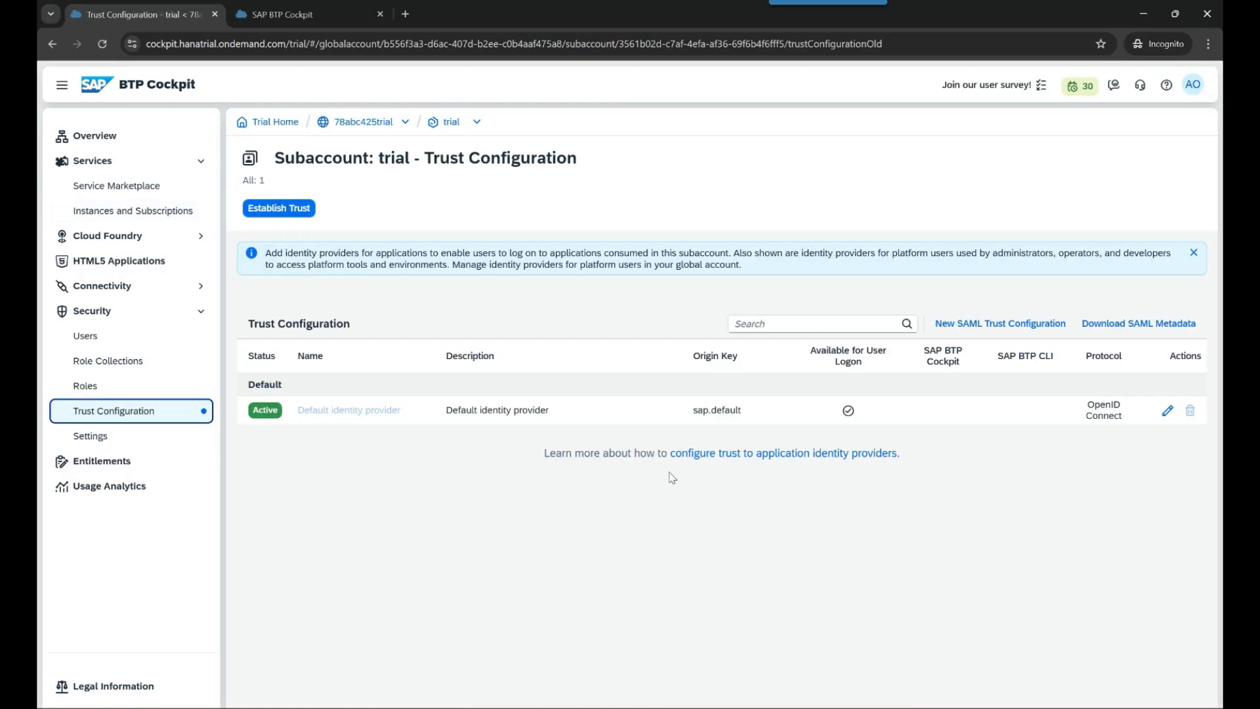
pyautogui.click(289, 15)
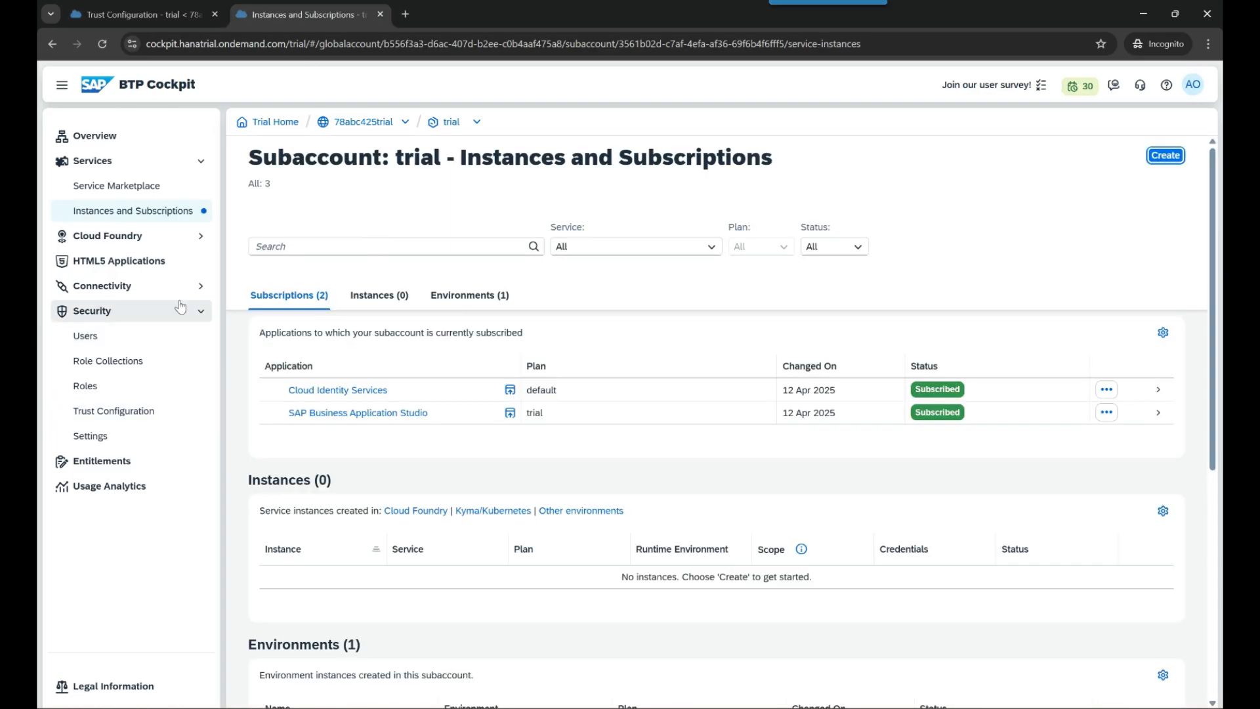
pyautogui.click(329, 392)
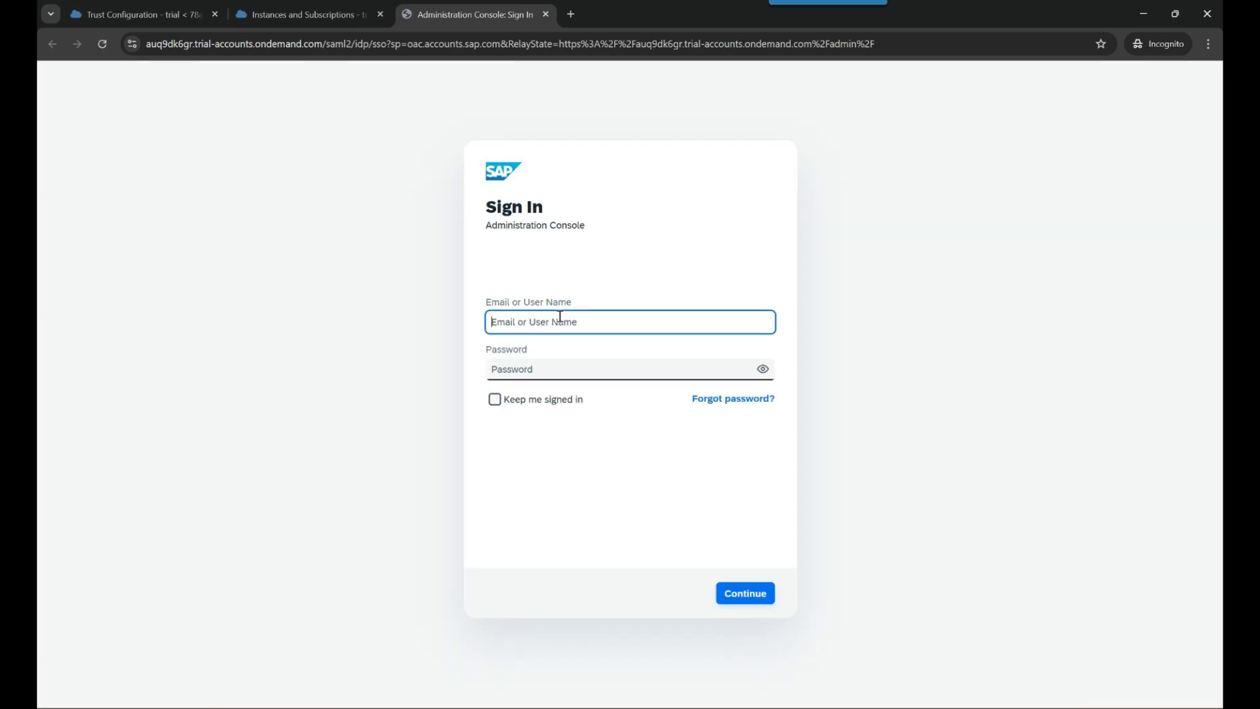
# - Try signing in to the admin console with the account e-mail and password, which fails with an authentication error
pyautogui.press('Tab')
pyautogui.write('****')
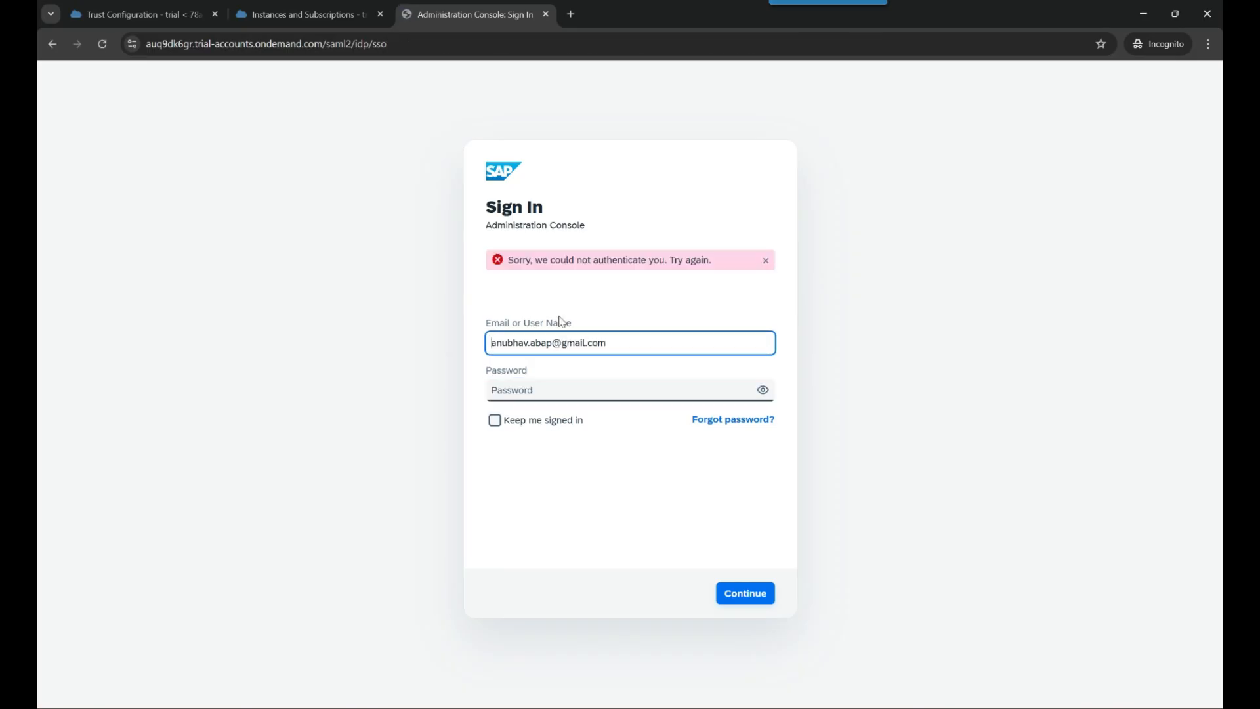
pyautogui.moveTo(523, 263); pyautogui.dragTo(706, 265)
pyautogui.click(681, 323)
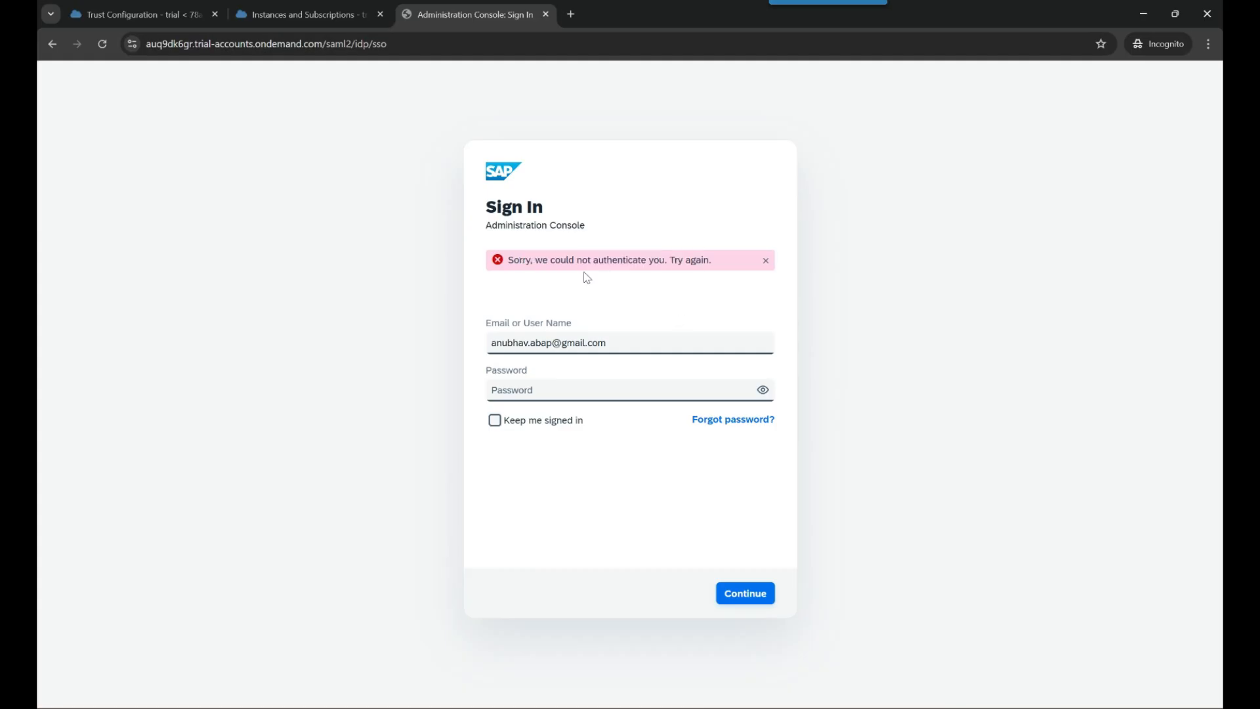
pyautogui.moveTo(486, 207); pyautogui.dragTo(600, 234)
pyautogui.click(600, 233)
pyautogui.moveTo(487, 229); pyautogui.dragTo(585, 230)
pyautogui.click(584, 230)
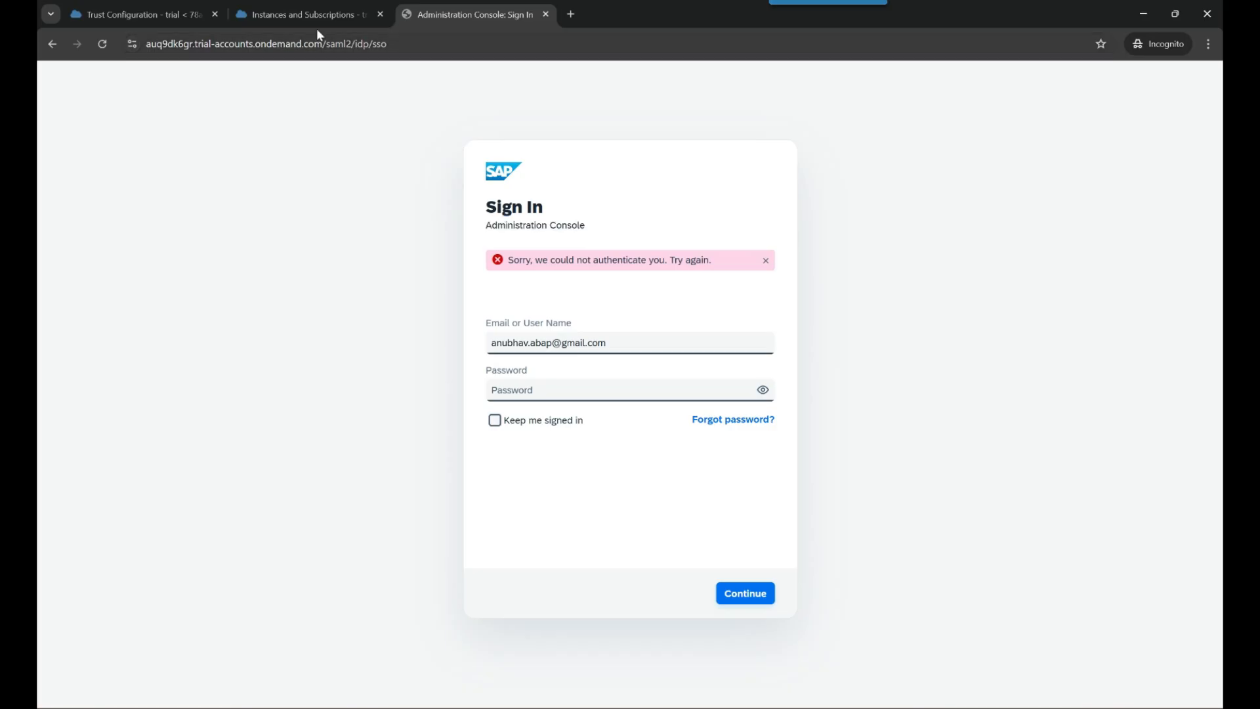
# - Return to the BTP subscriptions page, where Cloud Identity Services now shows Subscribed
pyautogui.click(300, 15)
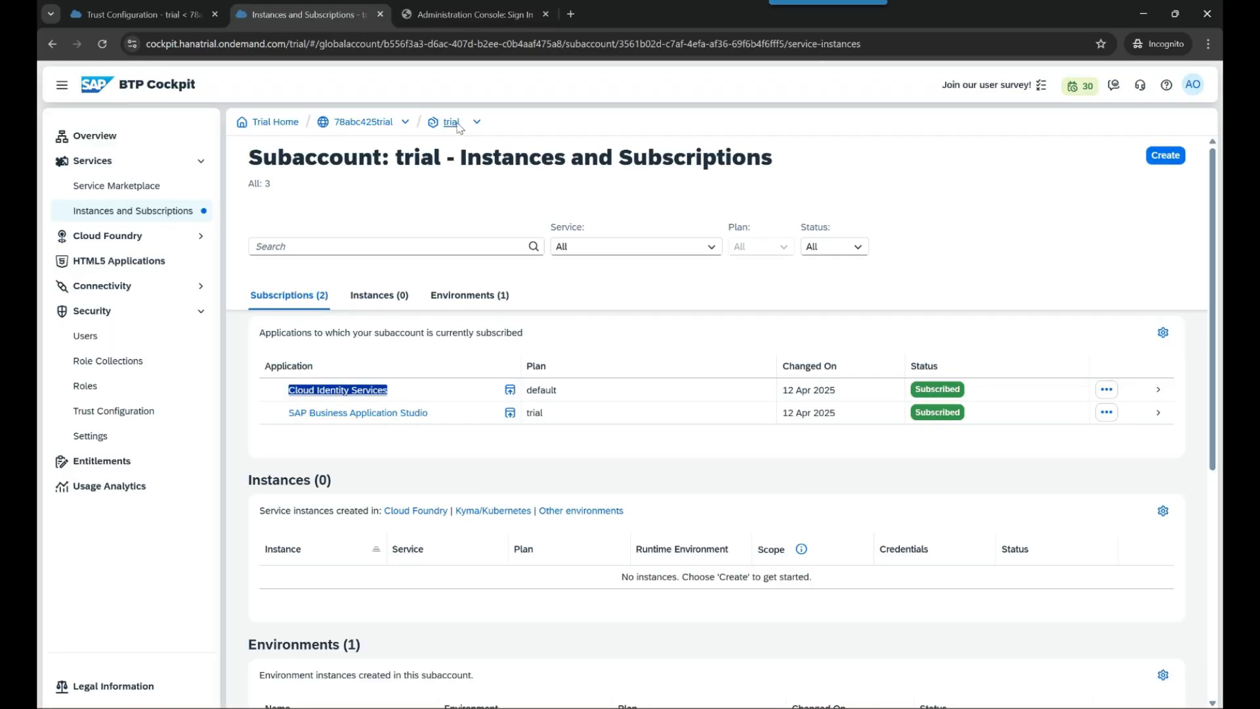
pyautogui.click(494, 19)
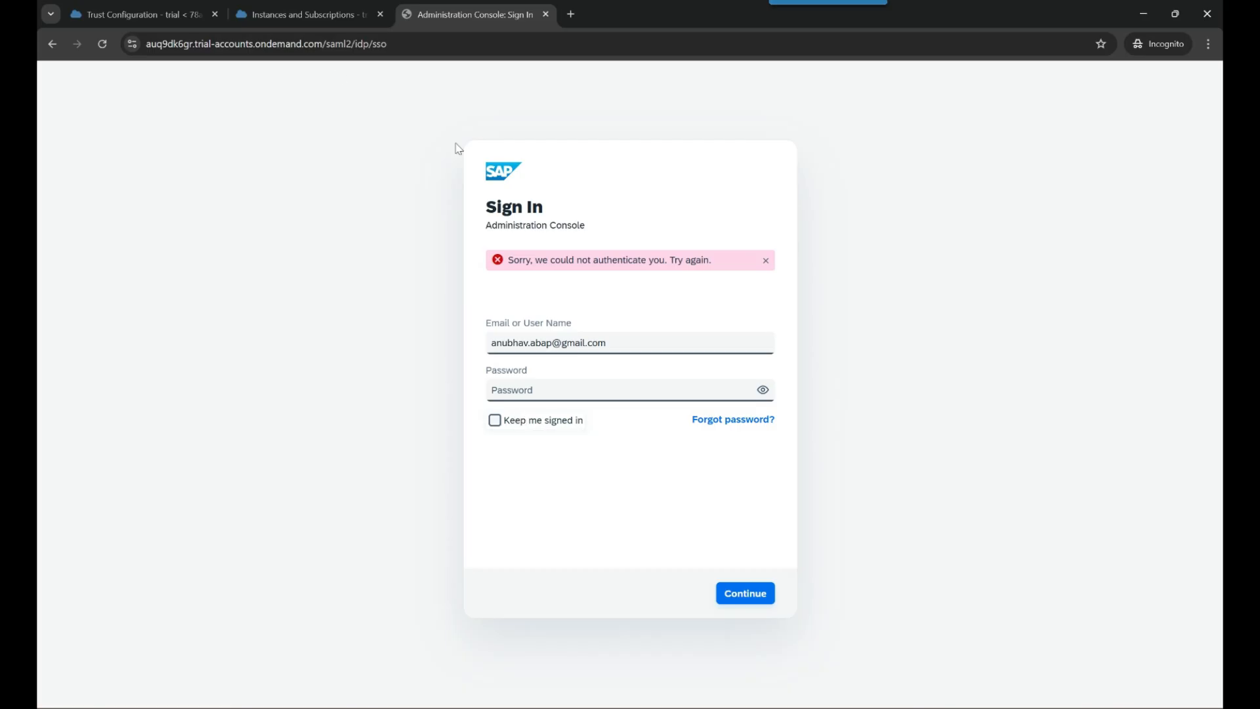
pyautogui.hotkey('ctrl', 'shift', 'Tab')
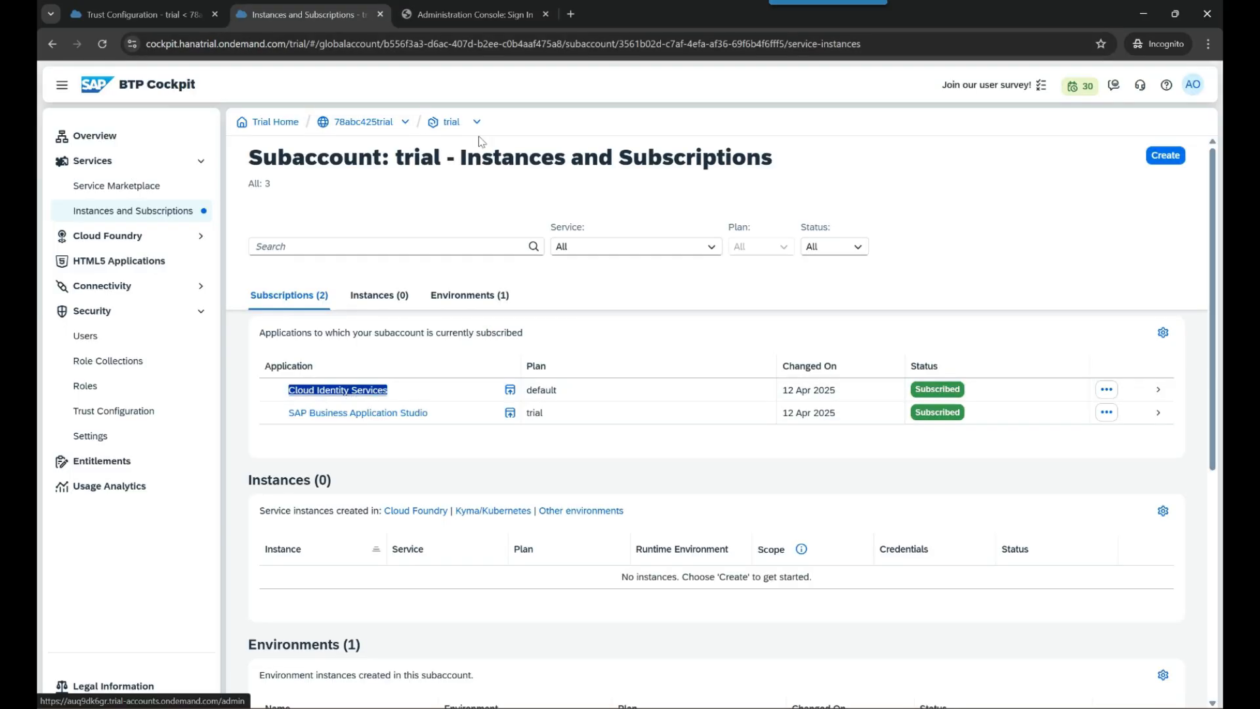
pyautogui.click(486, 22)
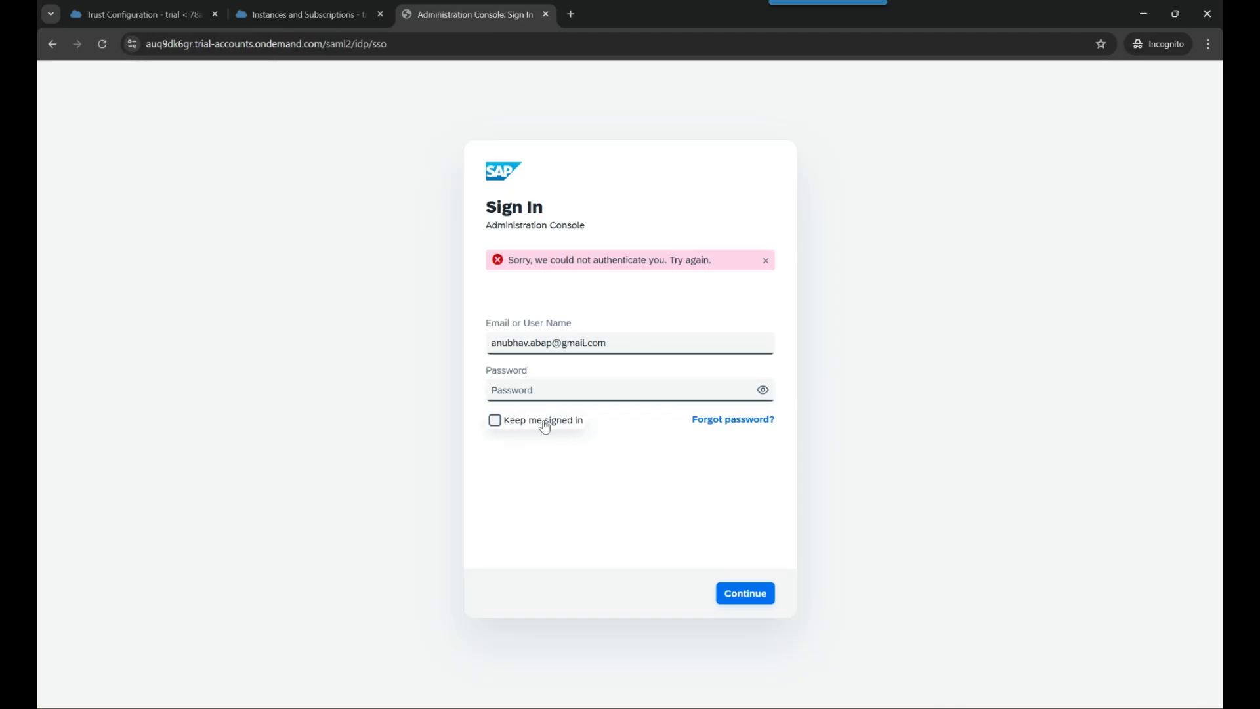
pyautogui.click(299, 15)
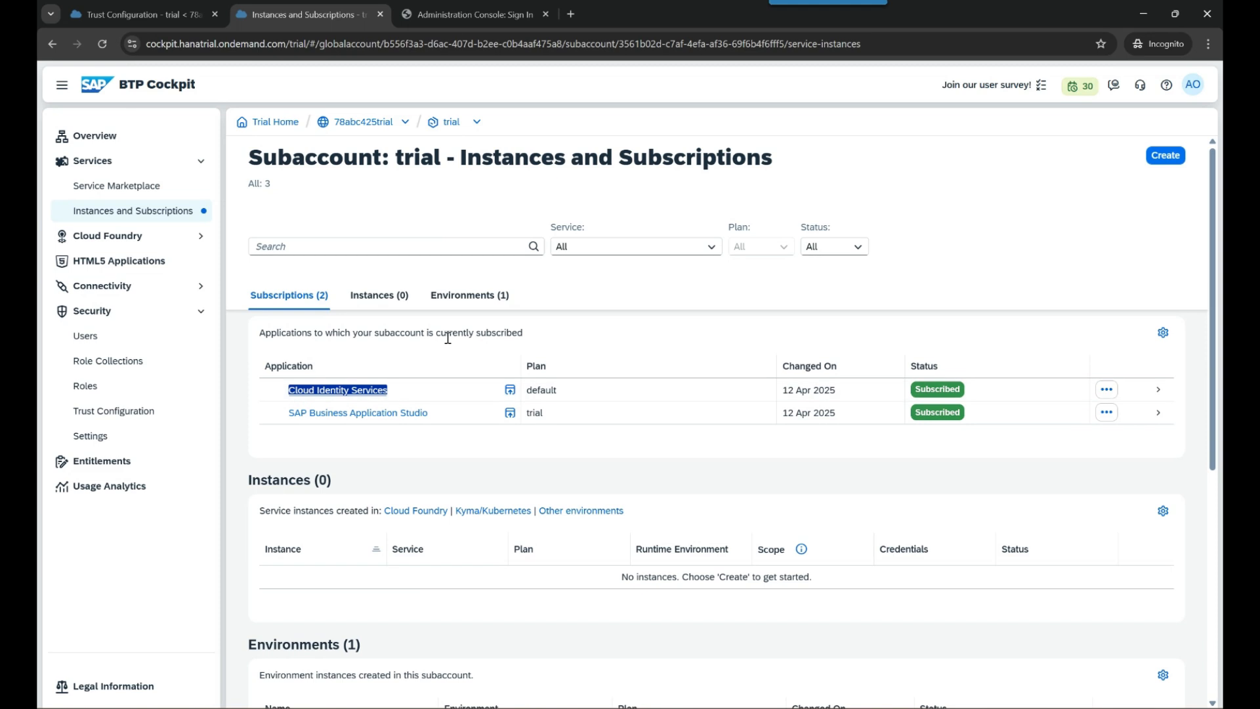
pyautogui.click(458, 18)
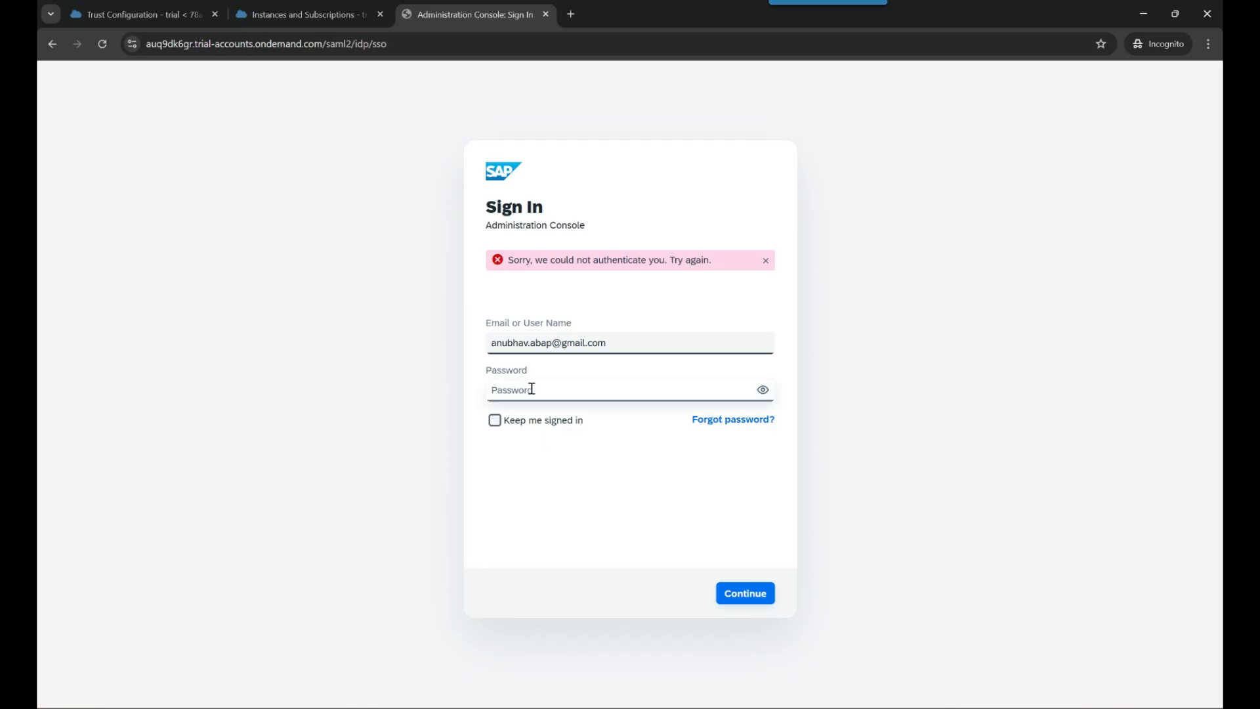
pyautogui.click(315, 9)
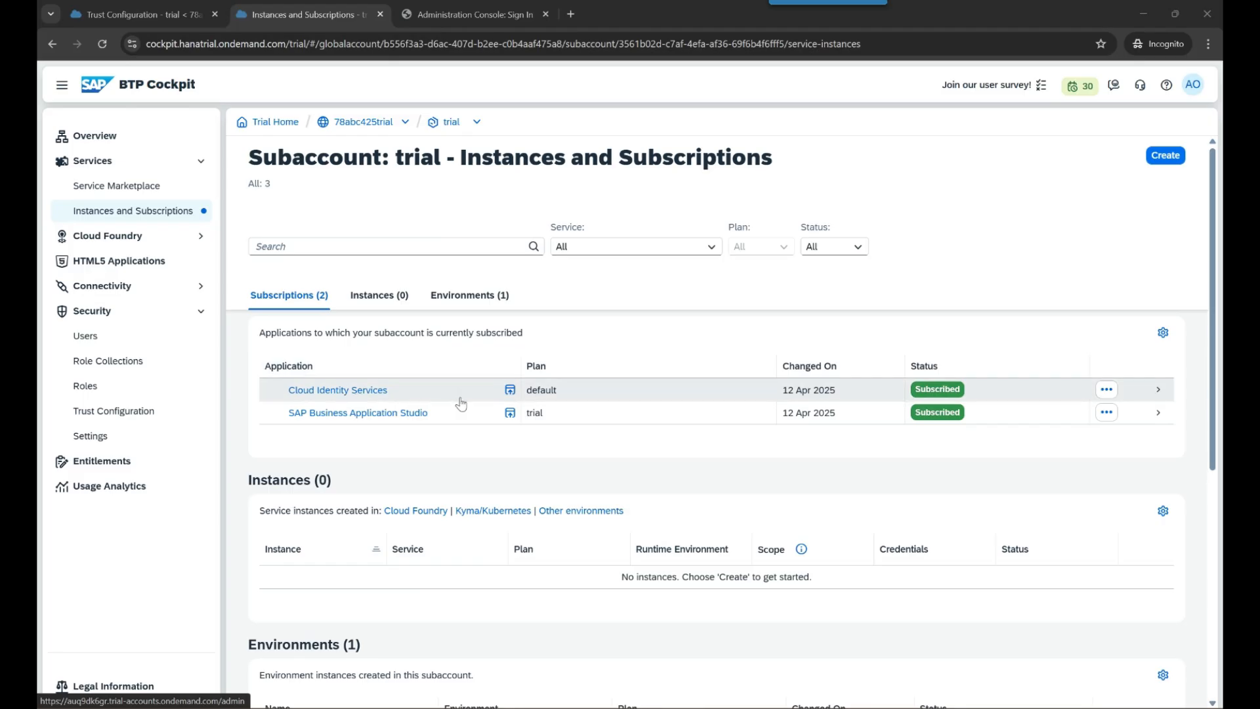
pyautogui.moveTo(465, 397); pyautogui.dragTo(289, 391)
# - Review the Identity Authentication activation email's subject and account-created message in Gmail
pyautogui.hotkey('alt', 'Tab')
pyautogui.hotkey('alt', 'Tab')
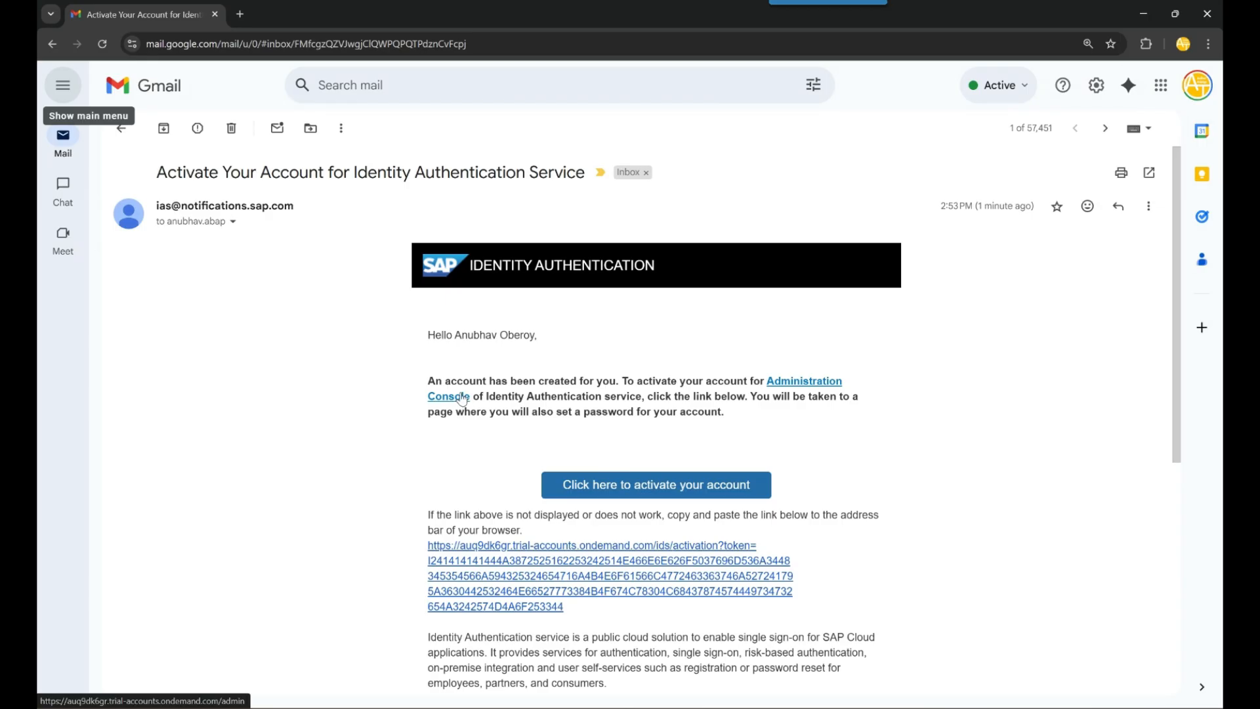
pyautogui.moveTo(157, 172); pyautogui.dragTo(578, 181)
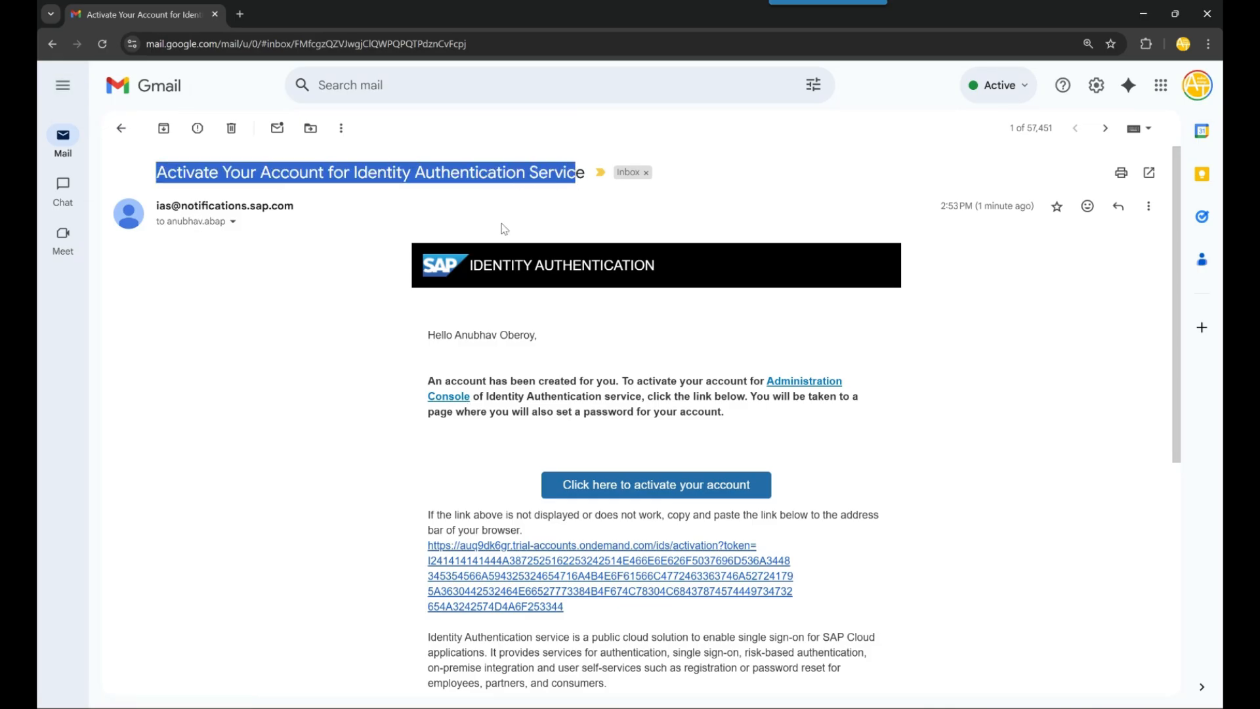
pyautogui.click(487, 195)
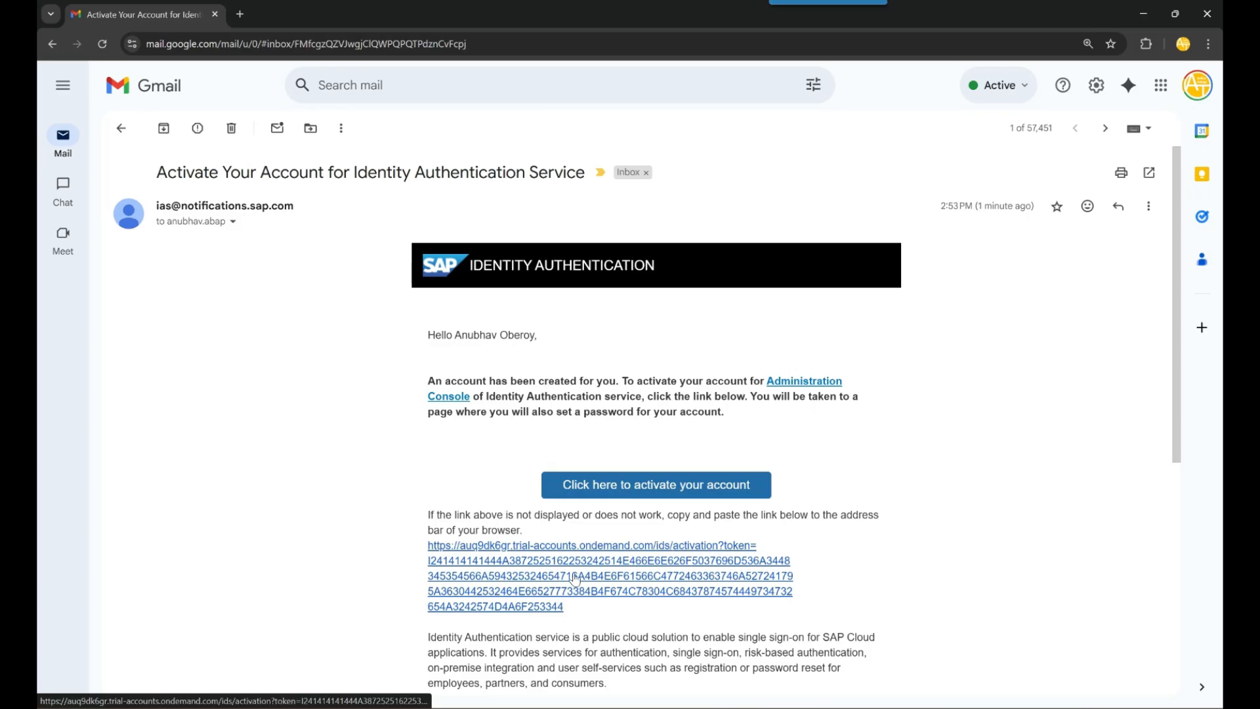
pyautogui.moveTo(490, 381); pyautogui.dragTo(617, 381)
pyautogui.click(668, 379)
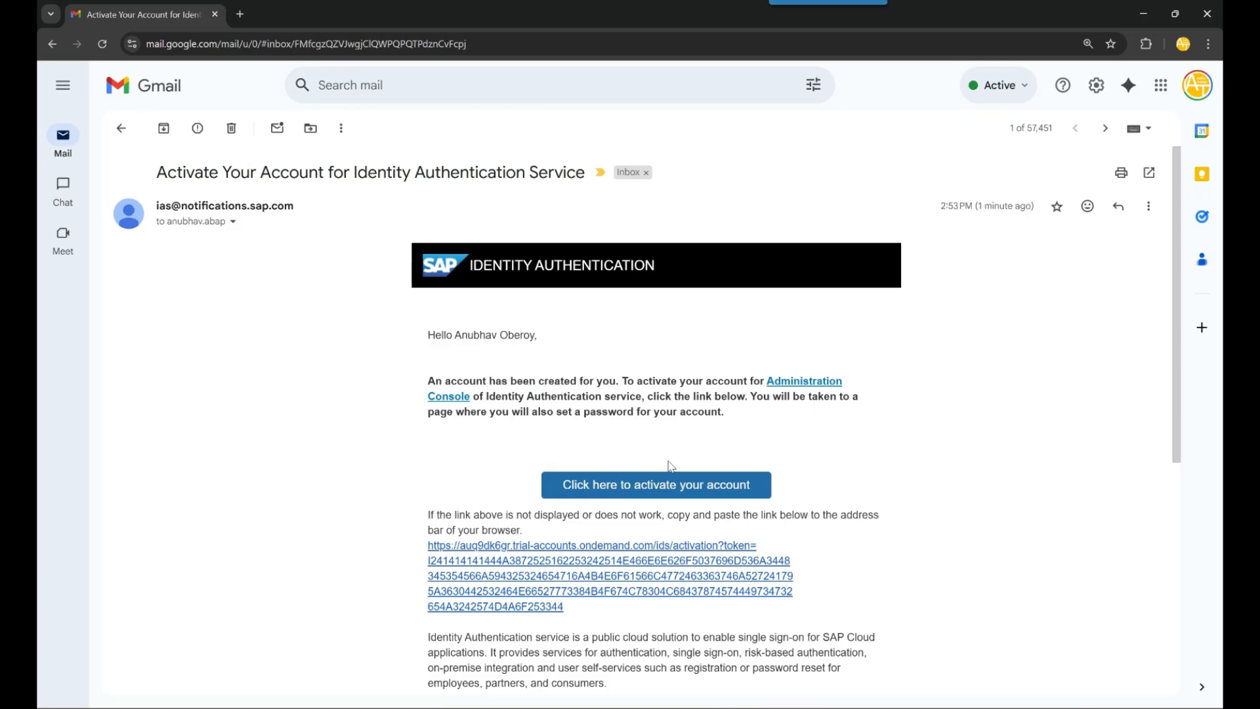
# - Open the copied activation link in a new incognito tab to reach Activate Your Account
pyautogui.rightClick(618, 566)
pyautogui.click(667, 484)
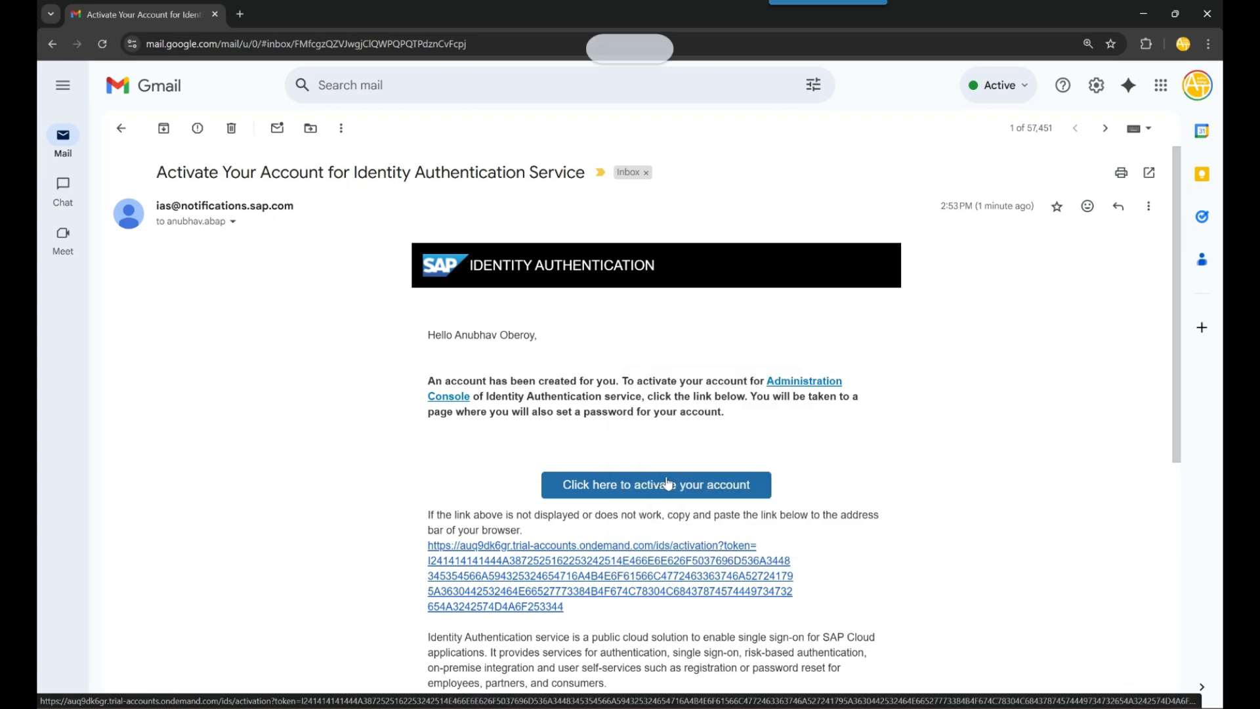
pyautogui.click(1143, 14)
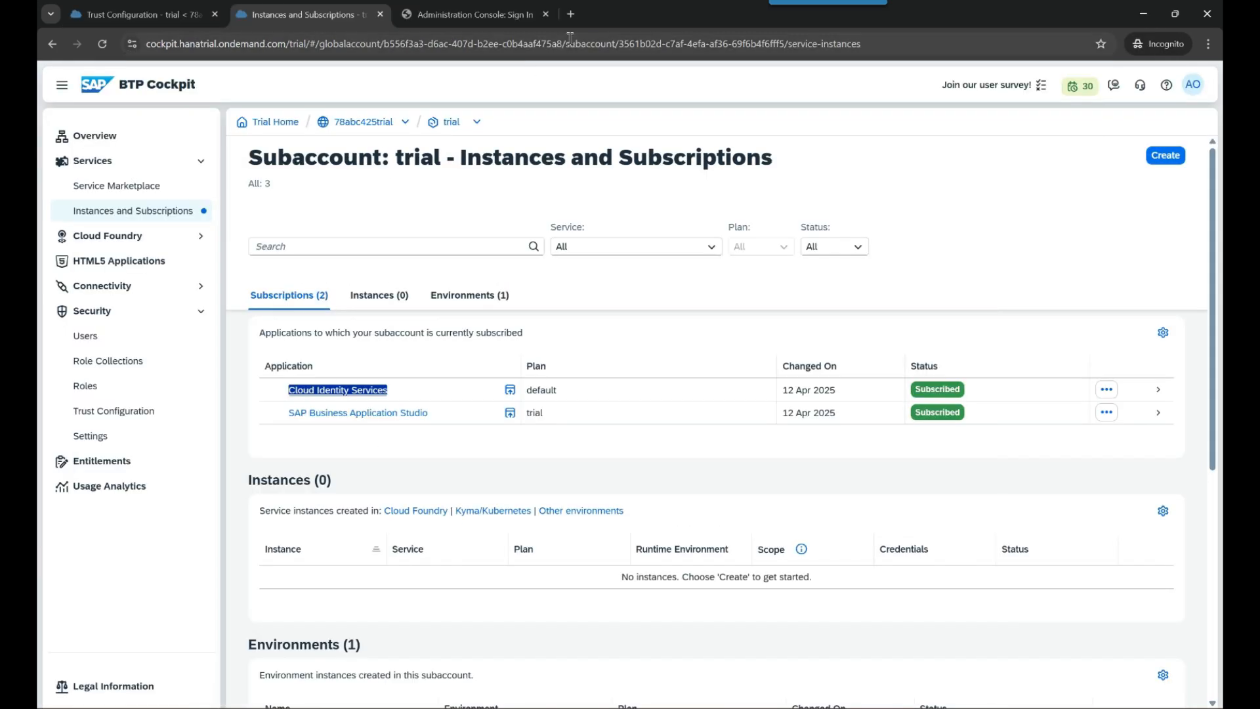
pyautogui.click(571, 15)
pyautogui.hotkey('ctrl', 'v')
pyautogui.press('Return')
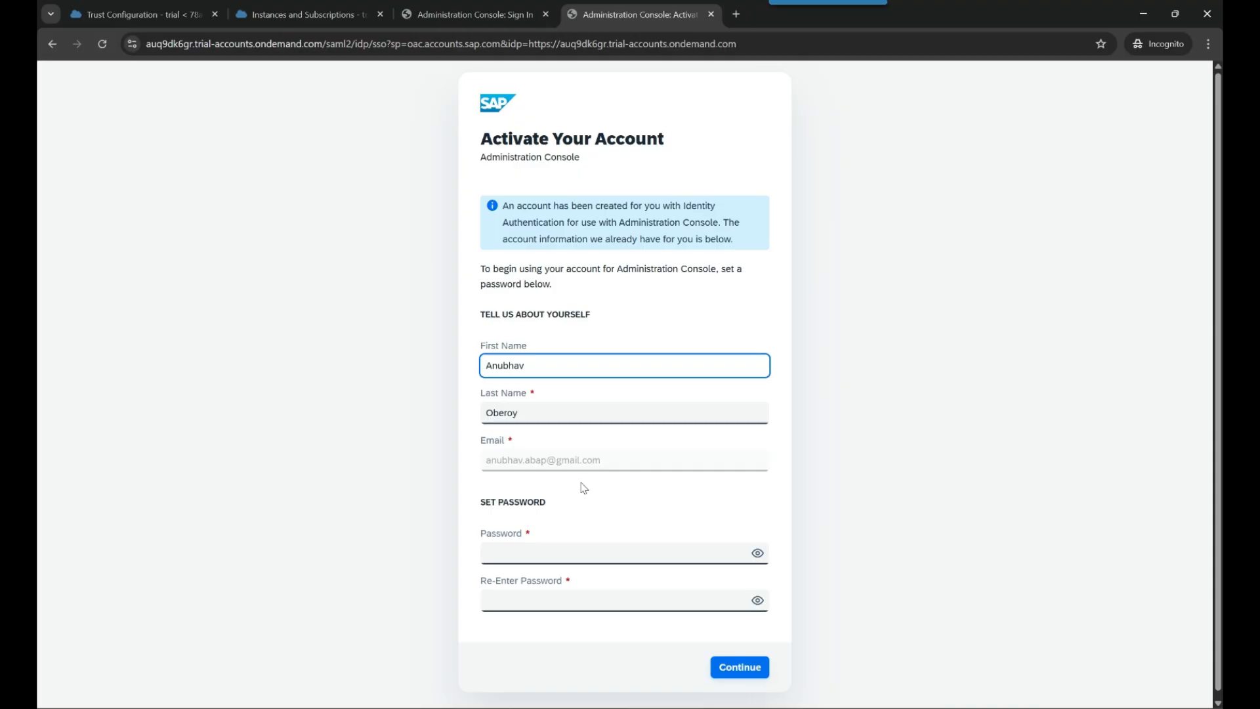
# - Set and confirm a new administrator password to activate the account, then enter the console
pyautogui.click(583, 553)
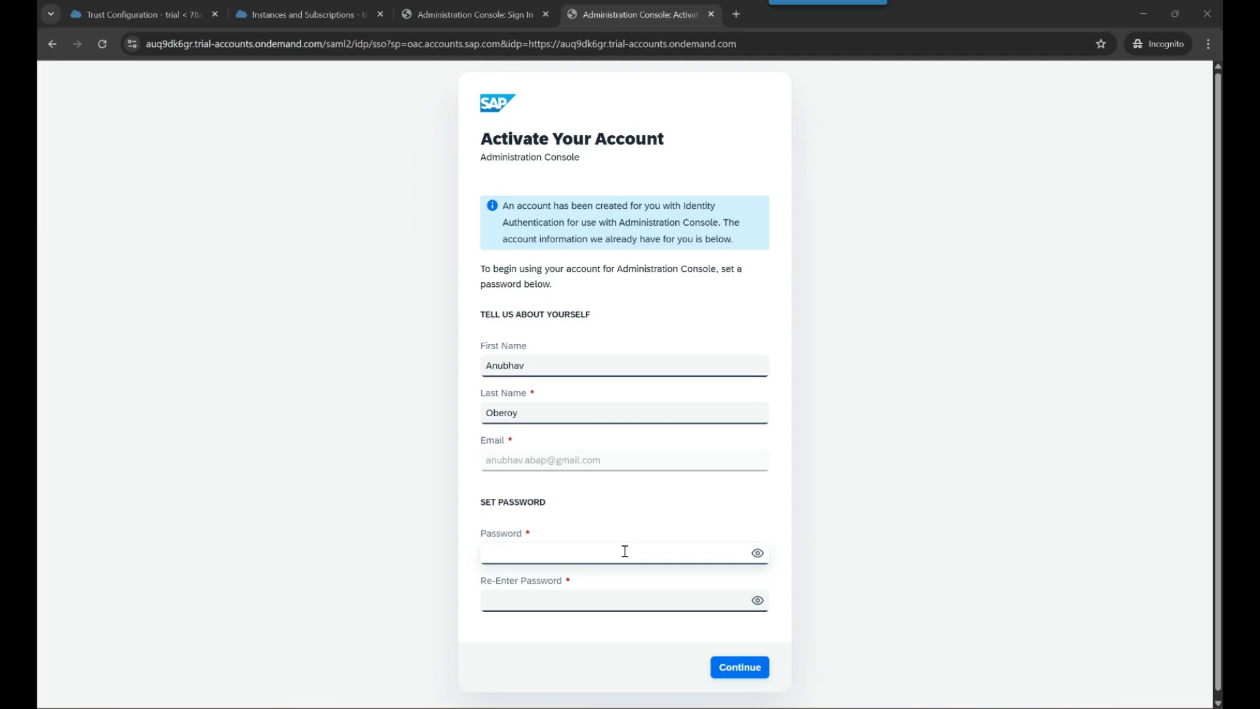
pyautogui.click(625, 551)
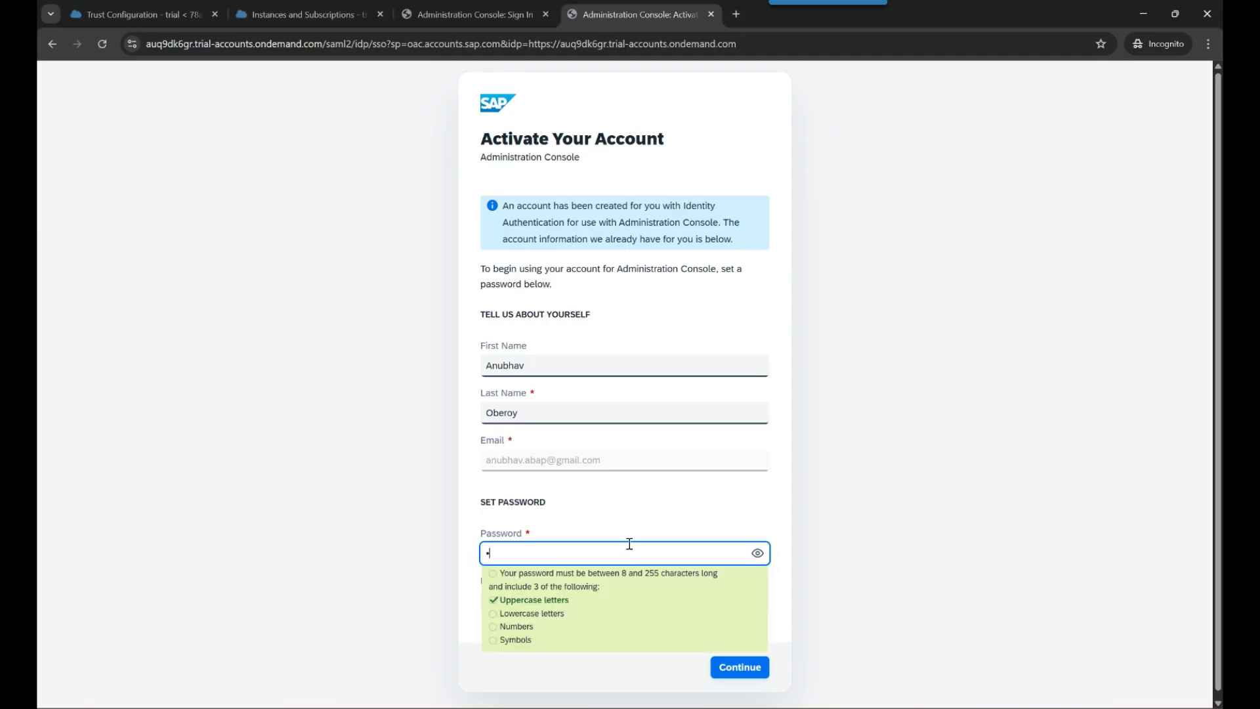
pyautogui.press('Tab')
pyautogui.press('Tab')
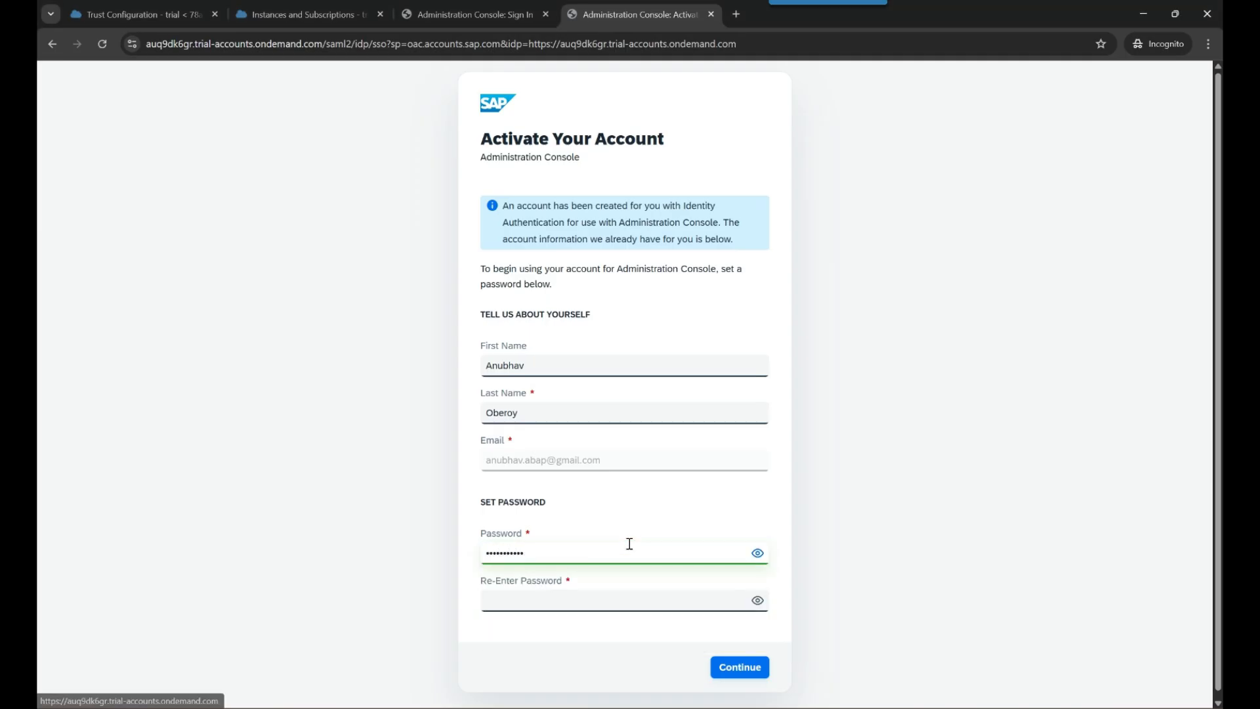
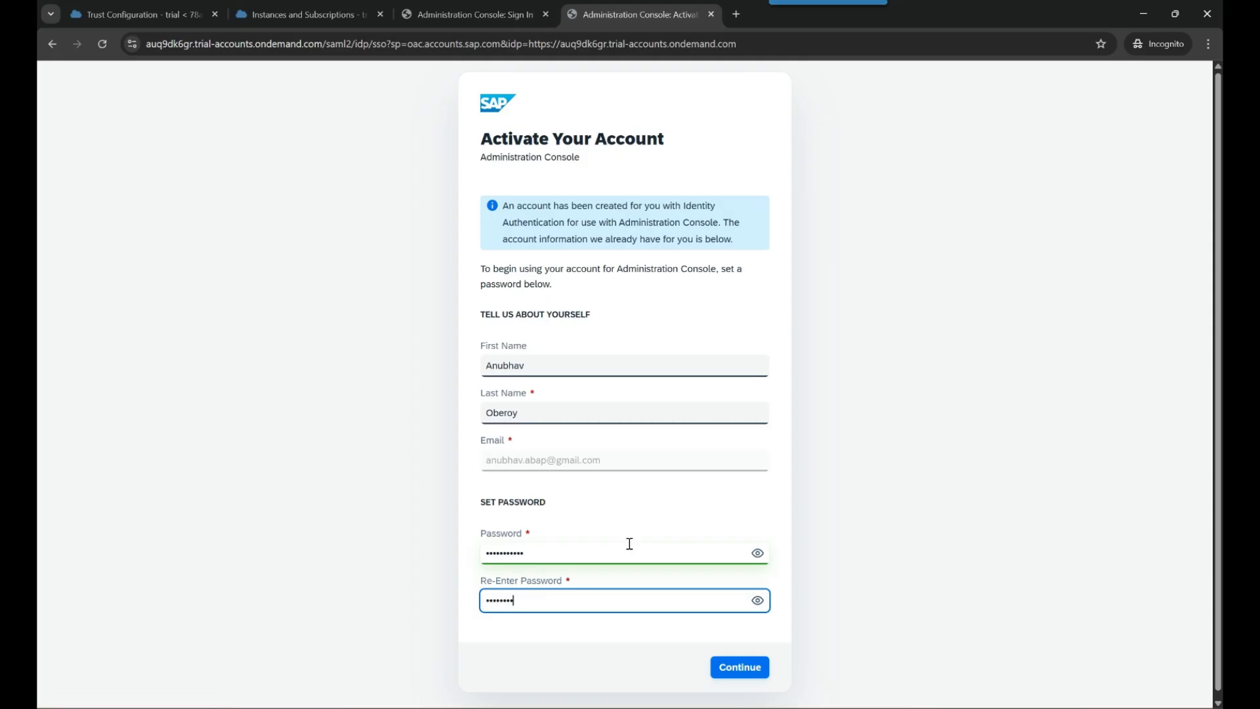
pyautogui.click(740, 667)
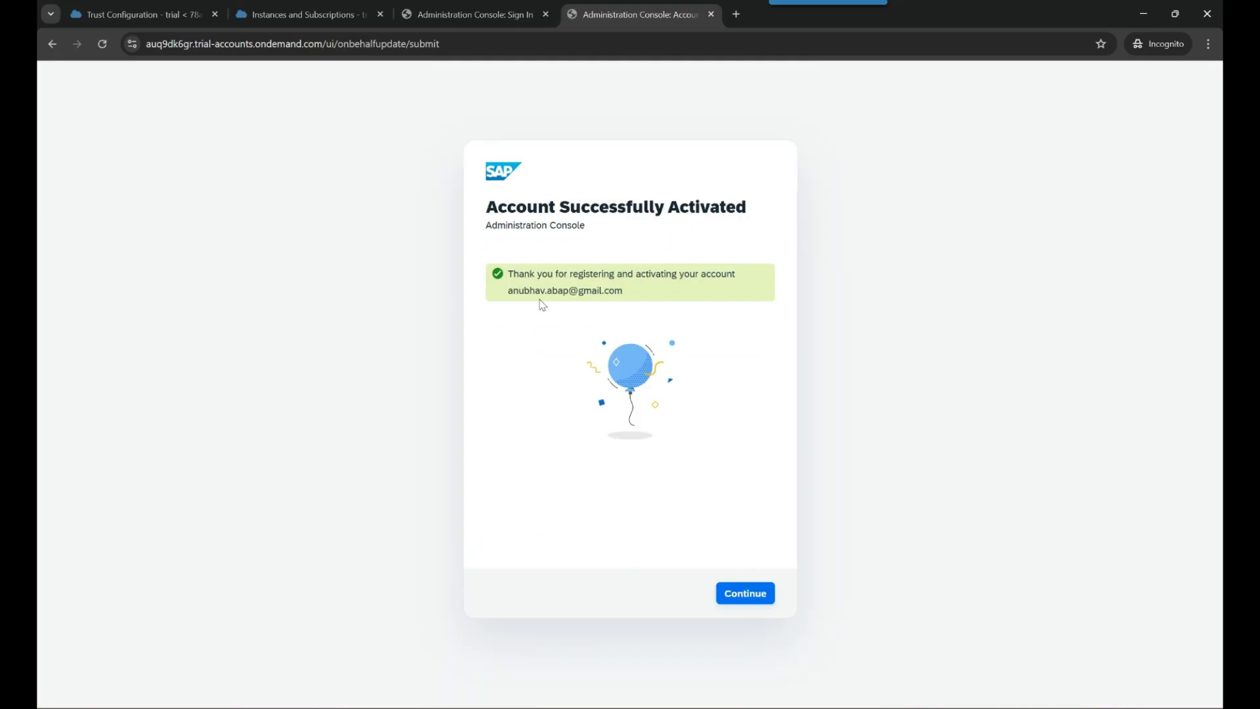
pyautogui.click(747, 595)
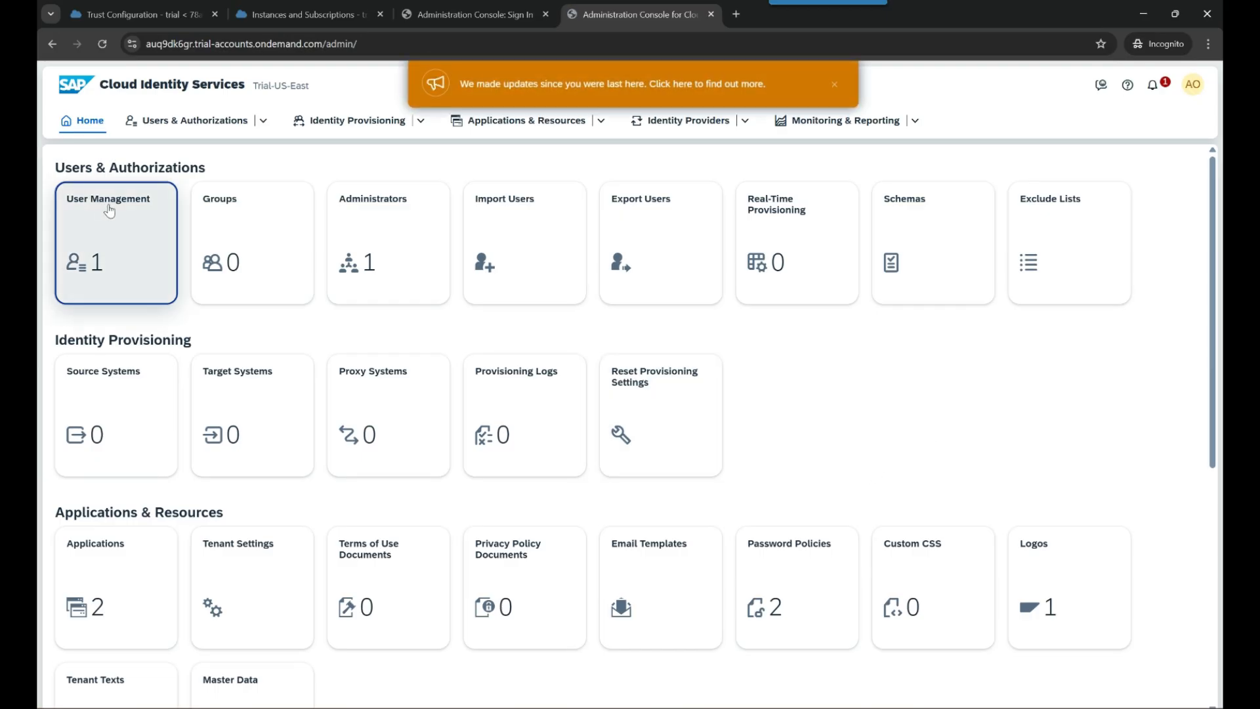
# - Close the 'We made updates' banner and open User Management from the Home page
pyautogui.click(834, 89)
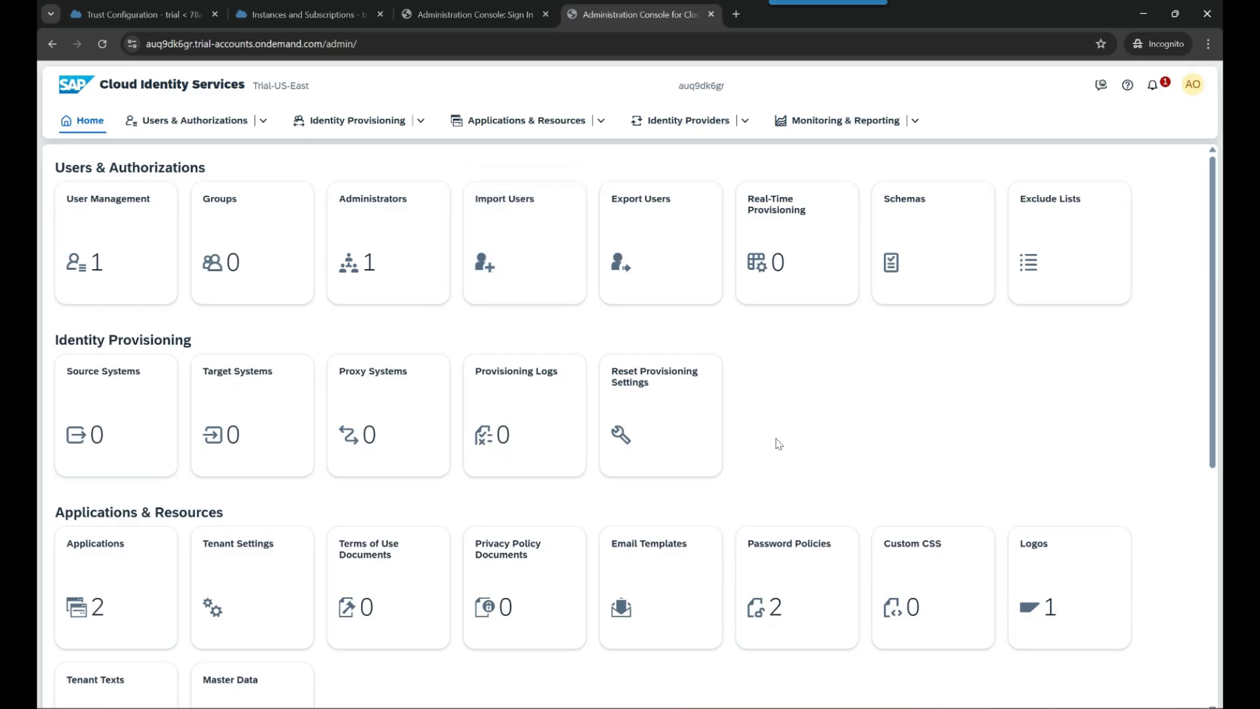
pyautogui.click(109, 205)
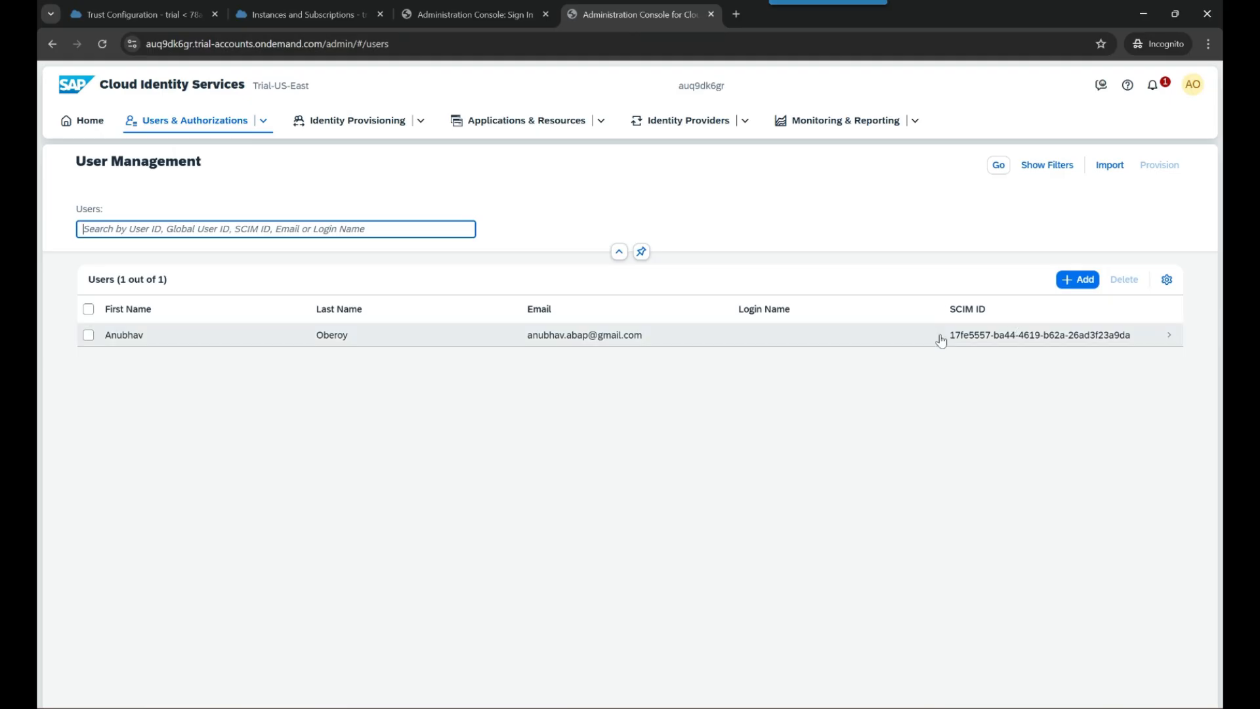
# - Start a new user, entering the person's first name, last name, e-mail and login name
pyautogui.click(1092, 281)
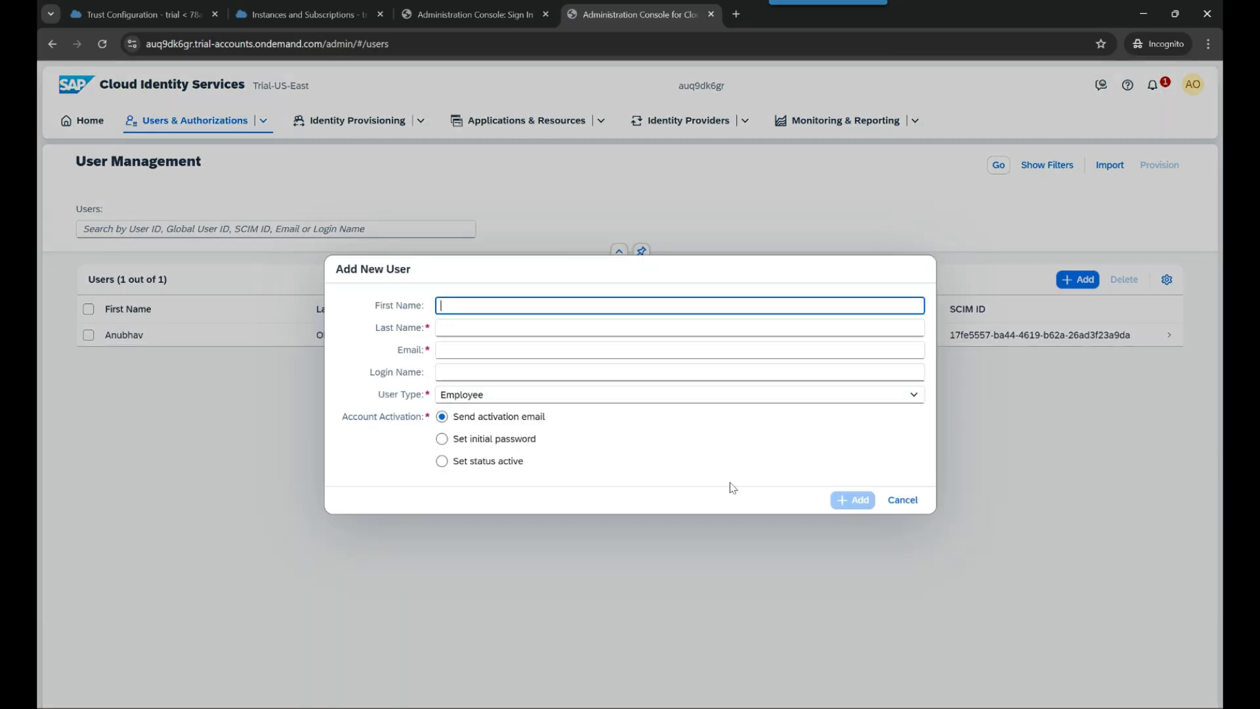
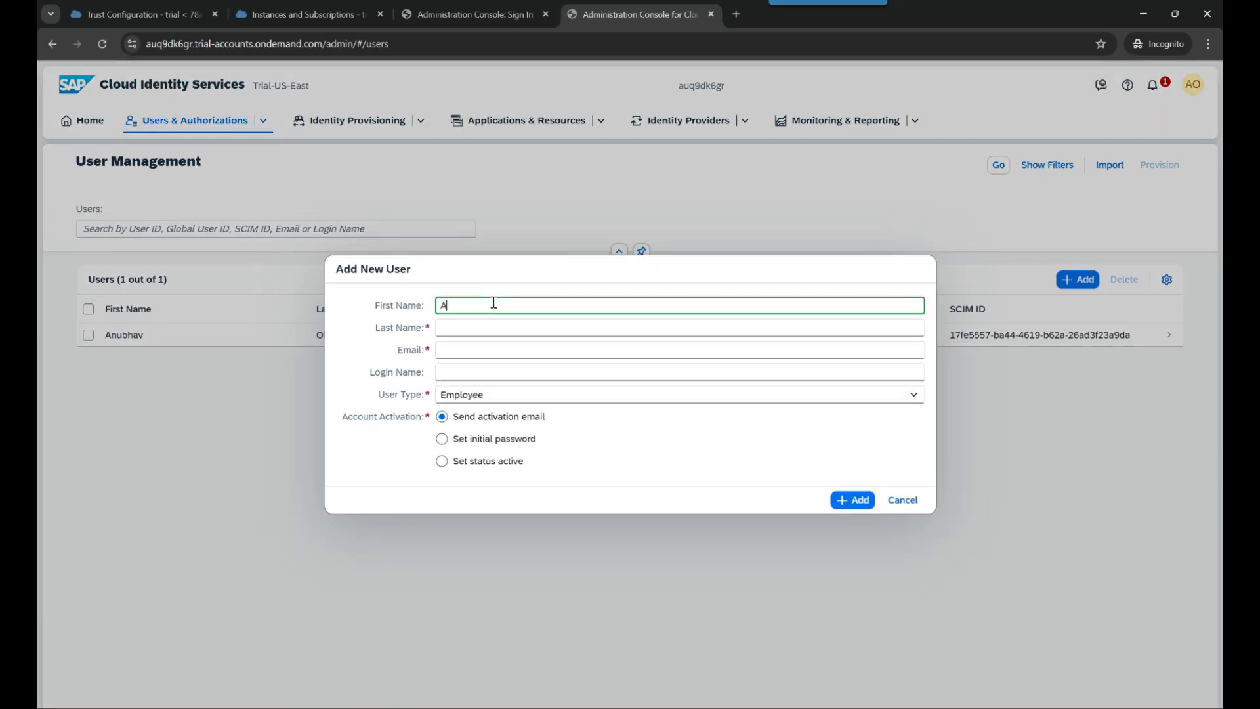
pyautogui.press('Tab')
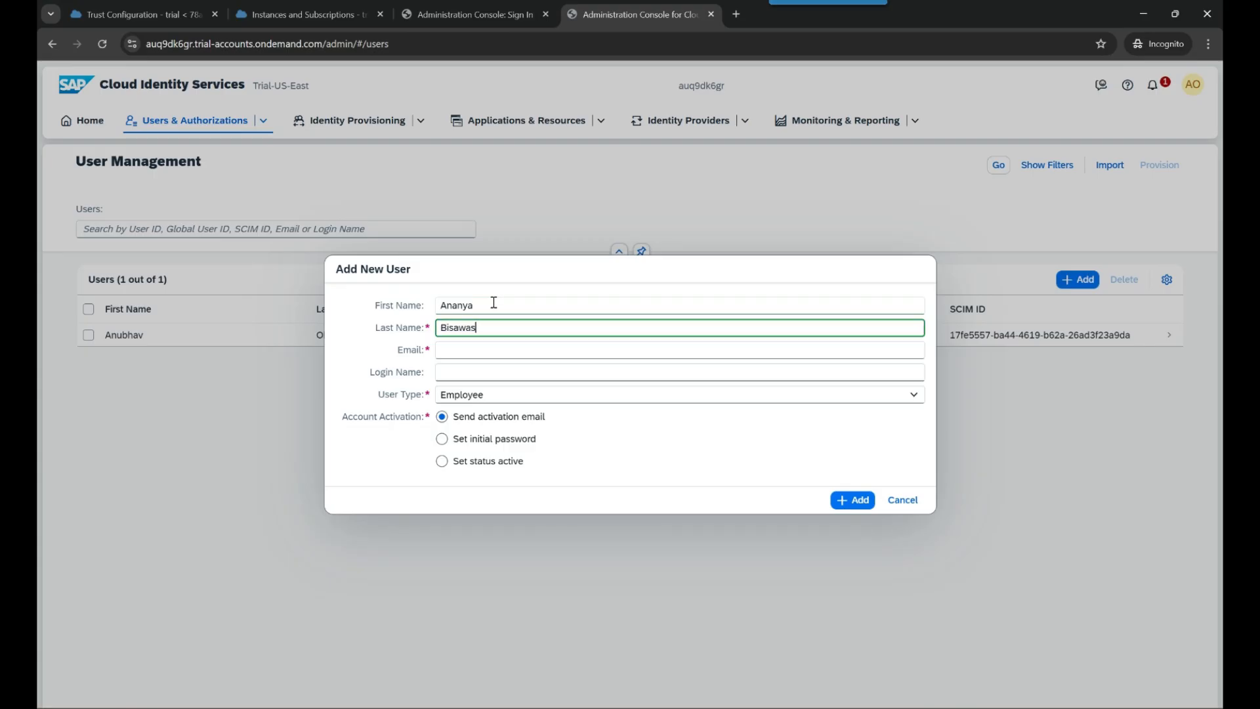
pyautogui.press('Tab')
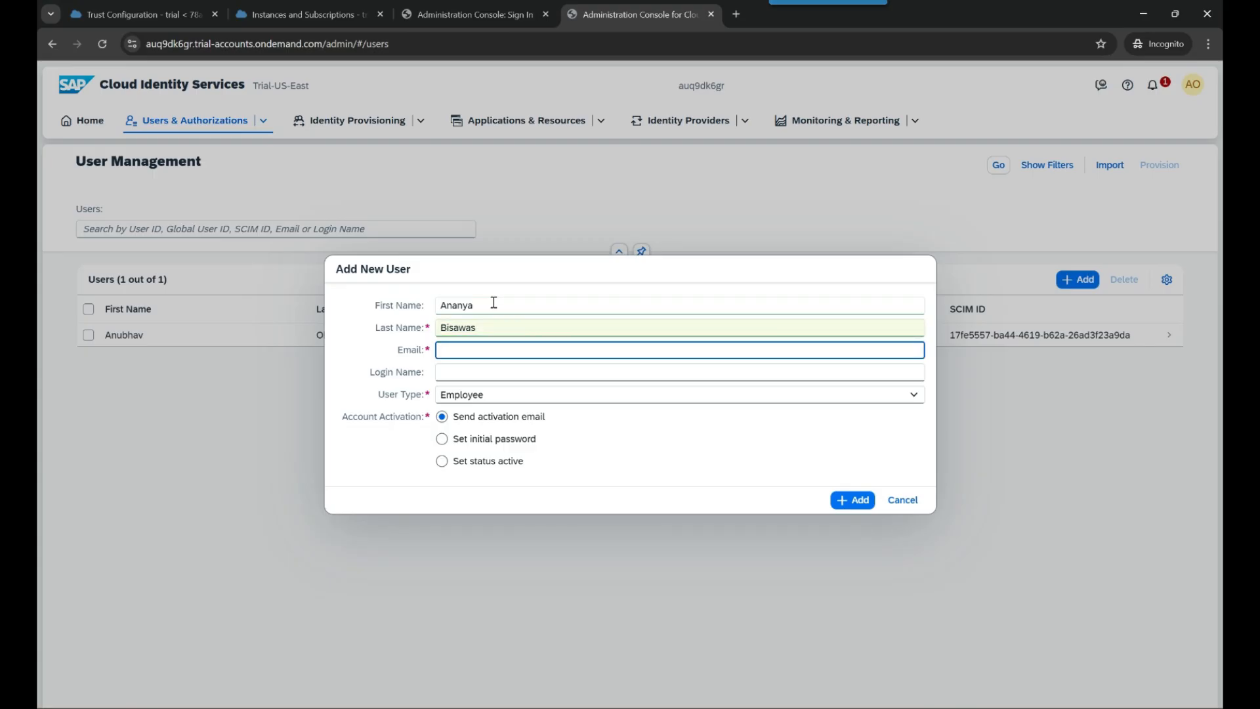
pyautogui.click(476, 378)
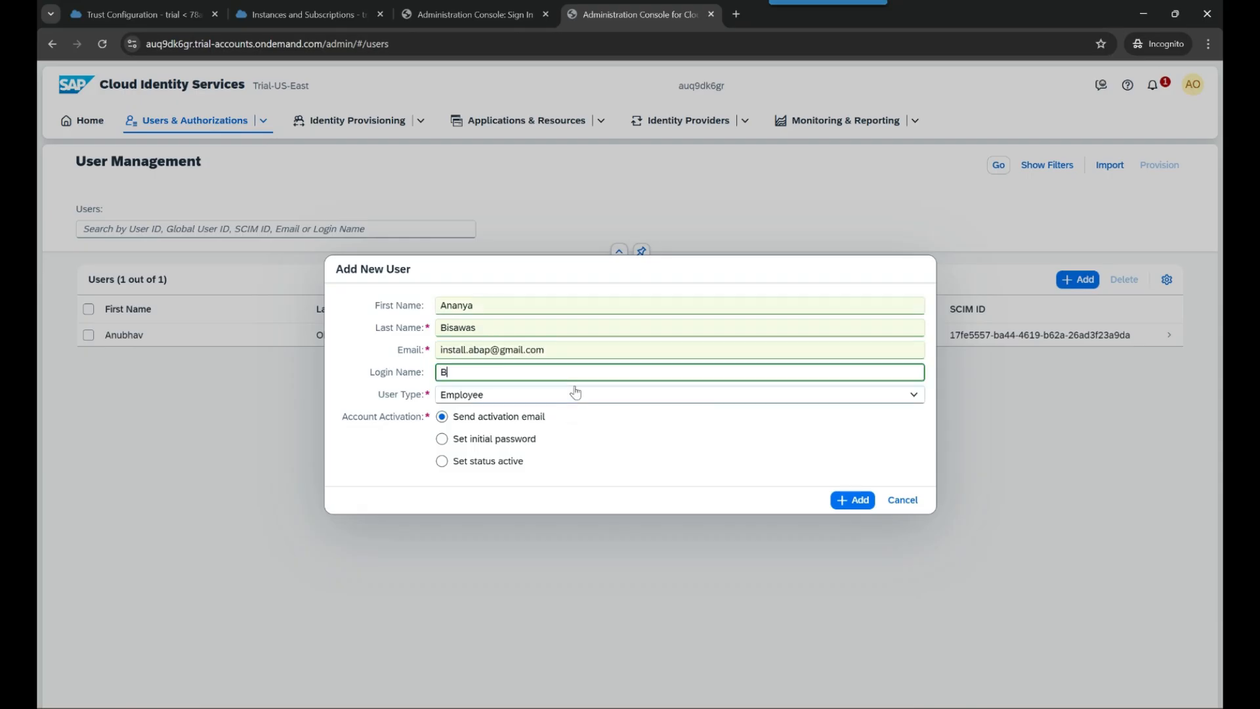
# - Keep user type Employee, choose Set initial password, enter it, and add the user
pyautogui.click(539, 400)
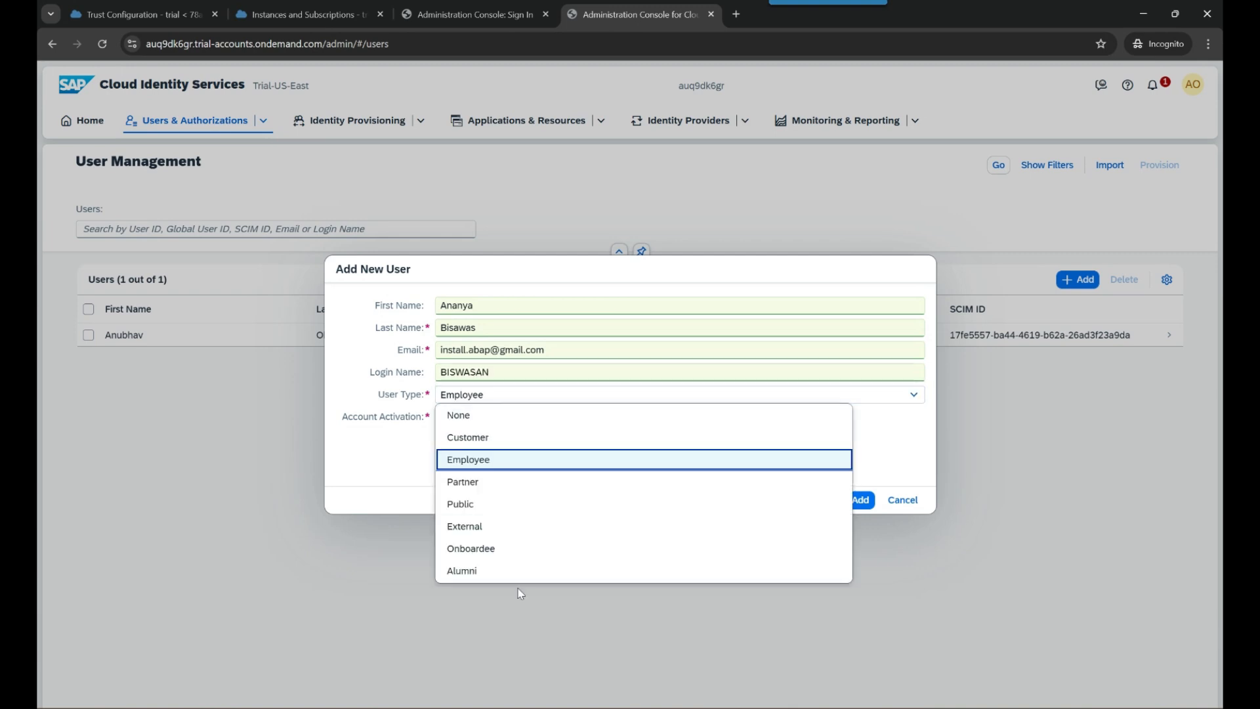
pyautogui.click(494, 462)
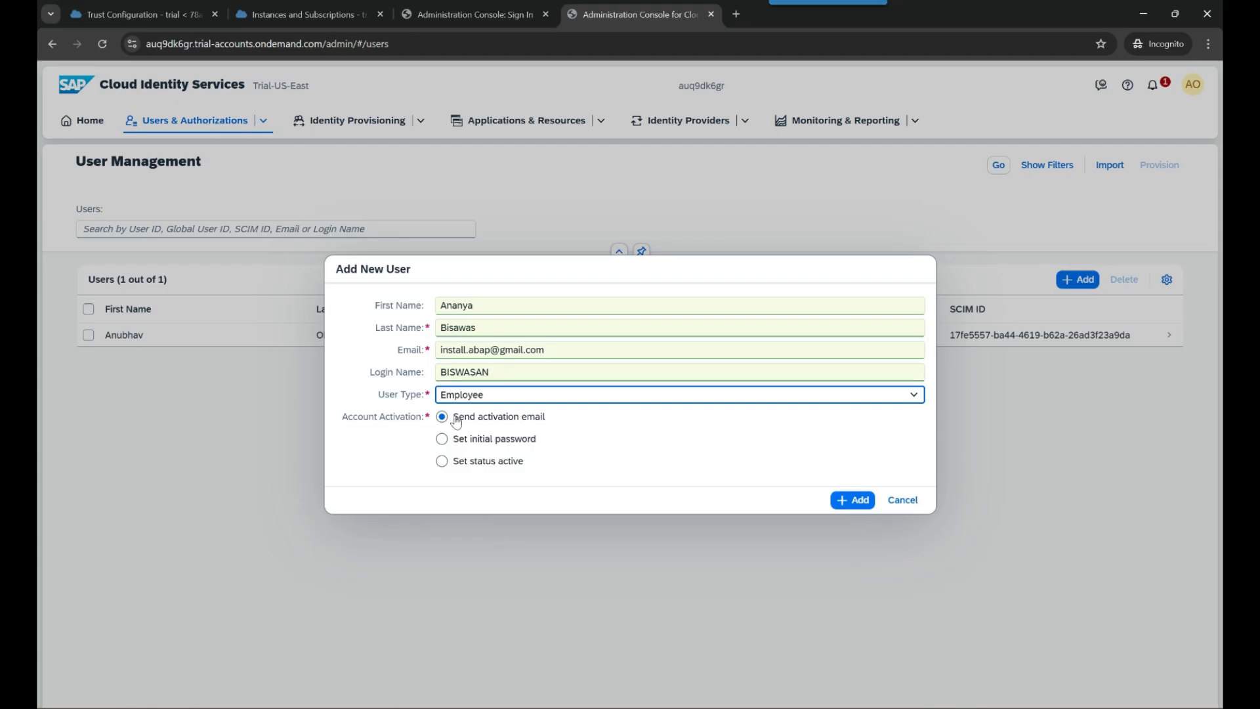
pyautogui.press('Tab')
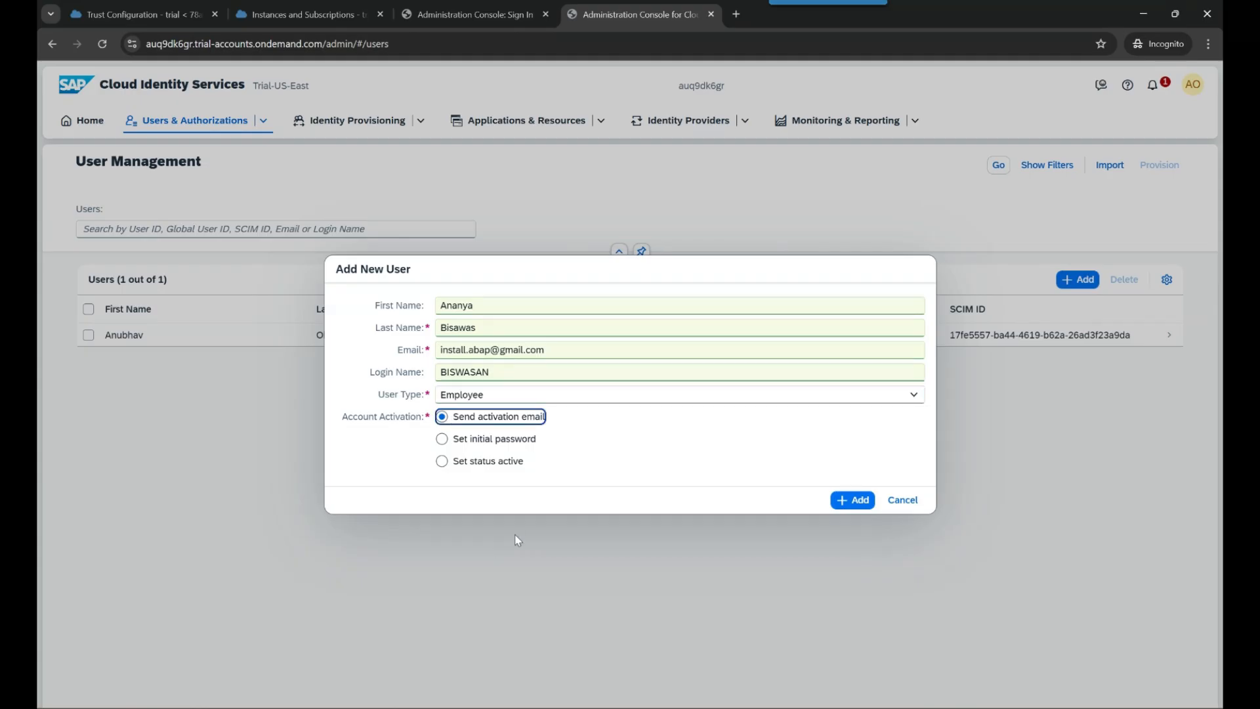
pyautogui.click(489, 441)
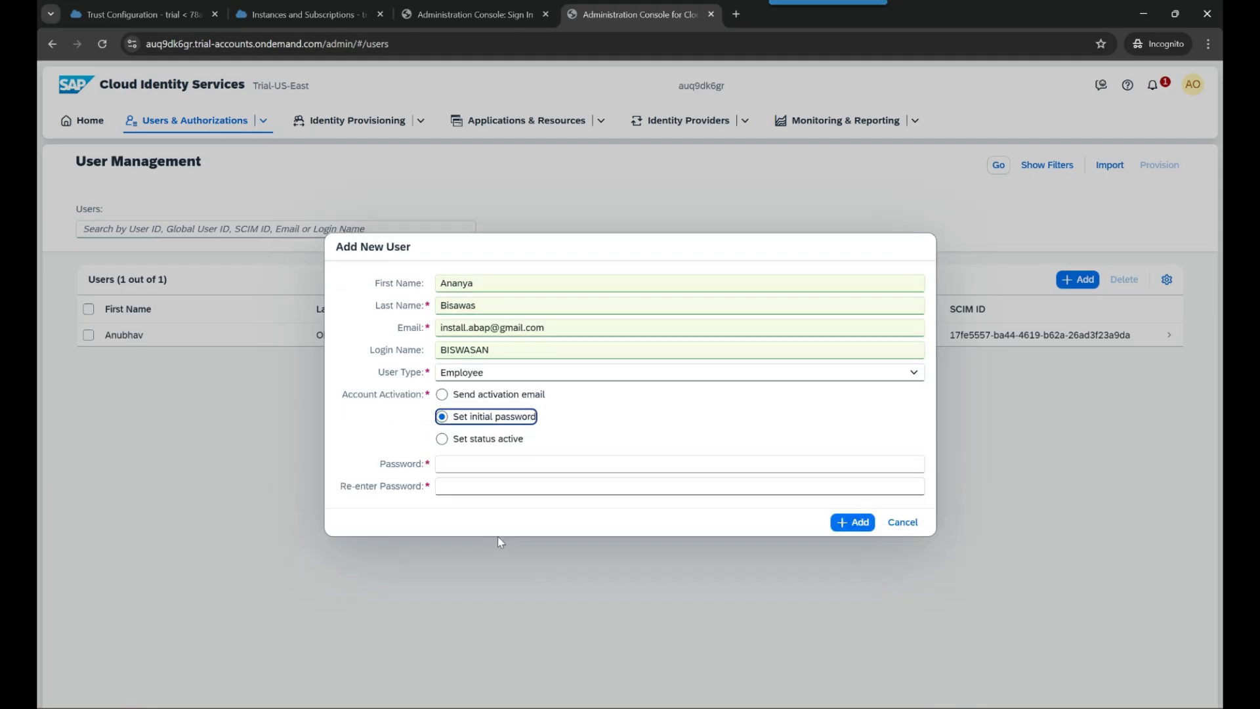
pyautogui.click(496, 395)
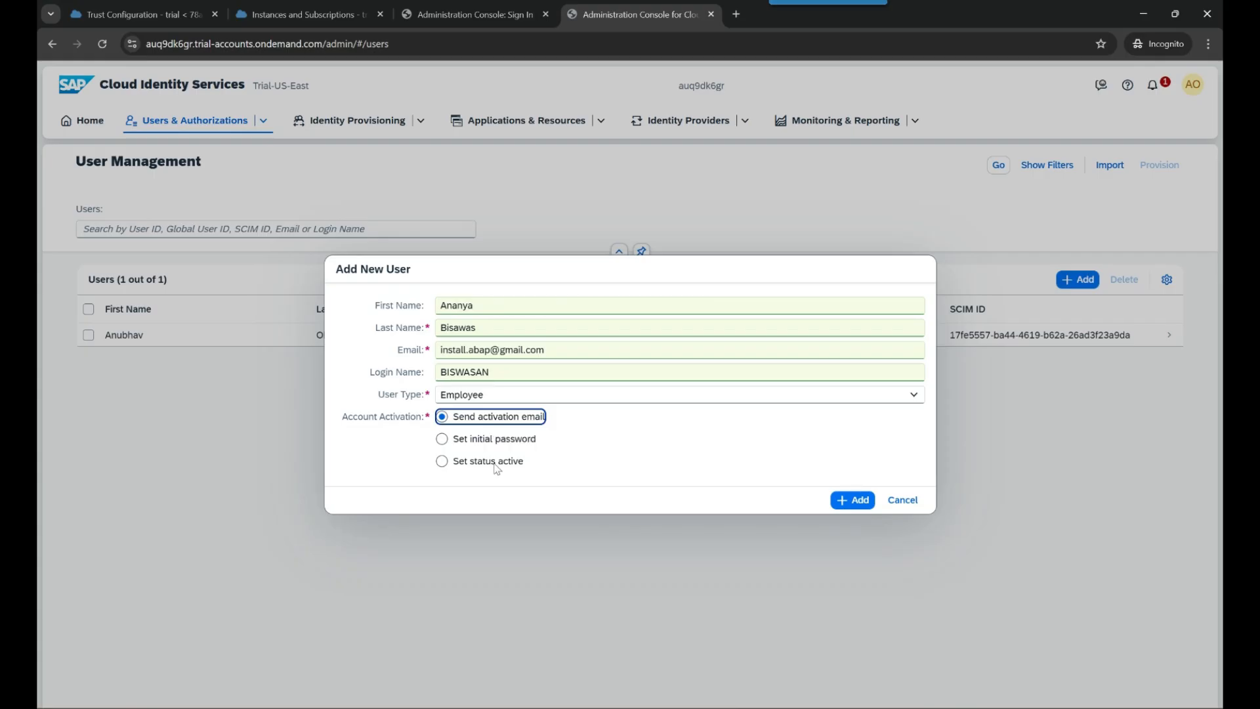
pyautogui.click(501, 440)
pyautogui.click(514, 469)
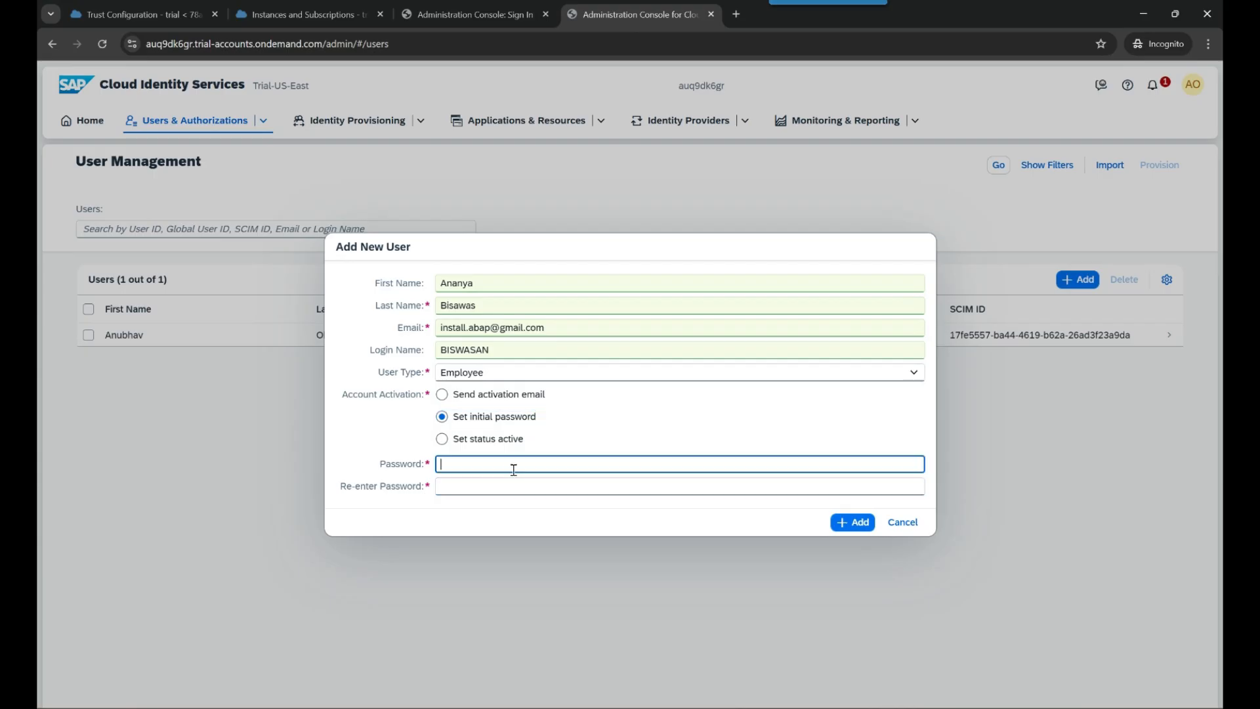
pyautogui.write('••••••••')
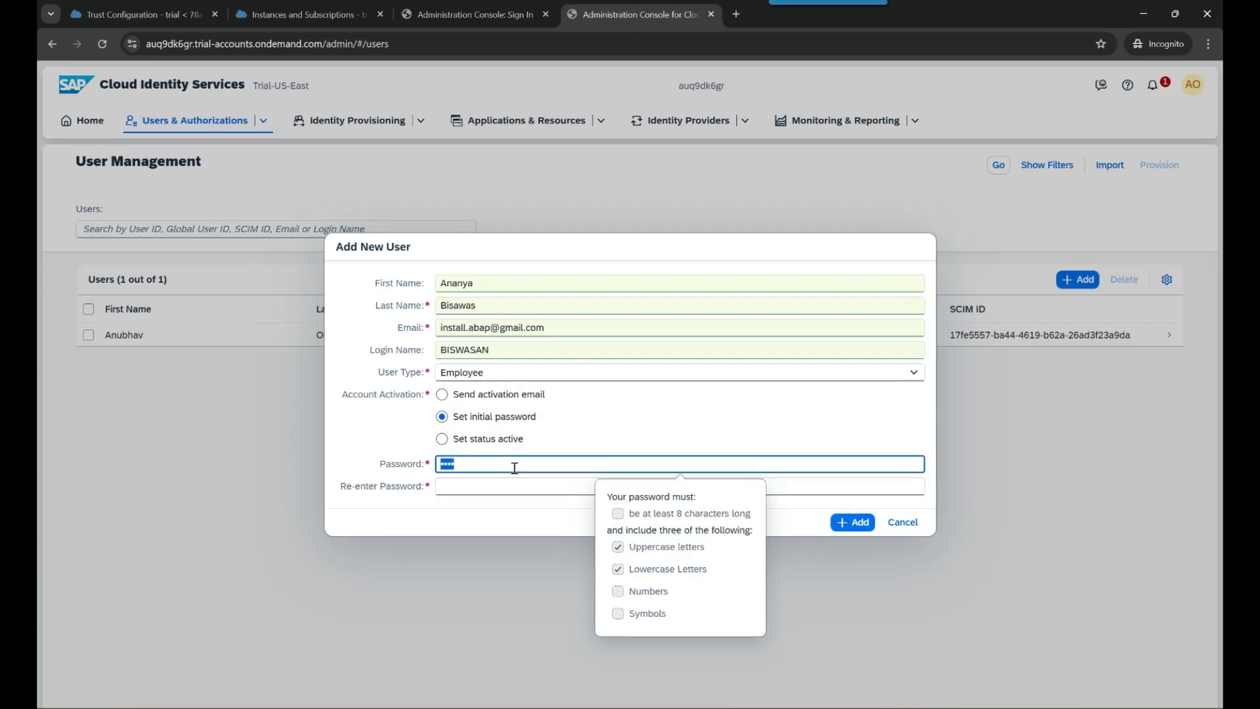
pyautogui.write('•••')
pyautogui.press('Tab')
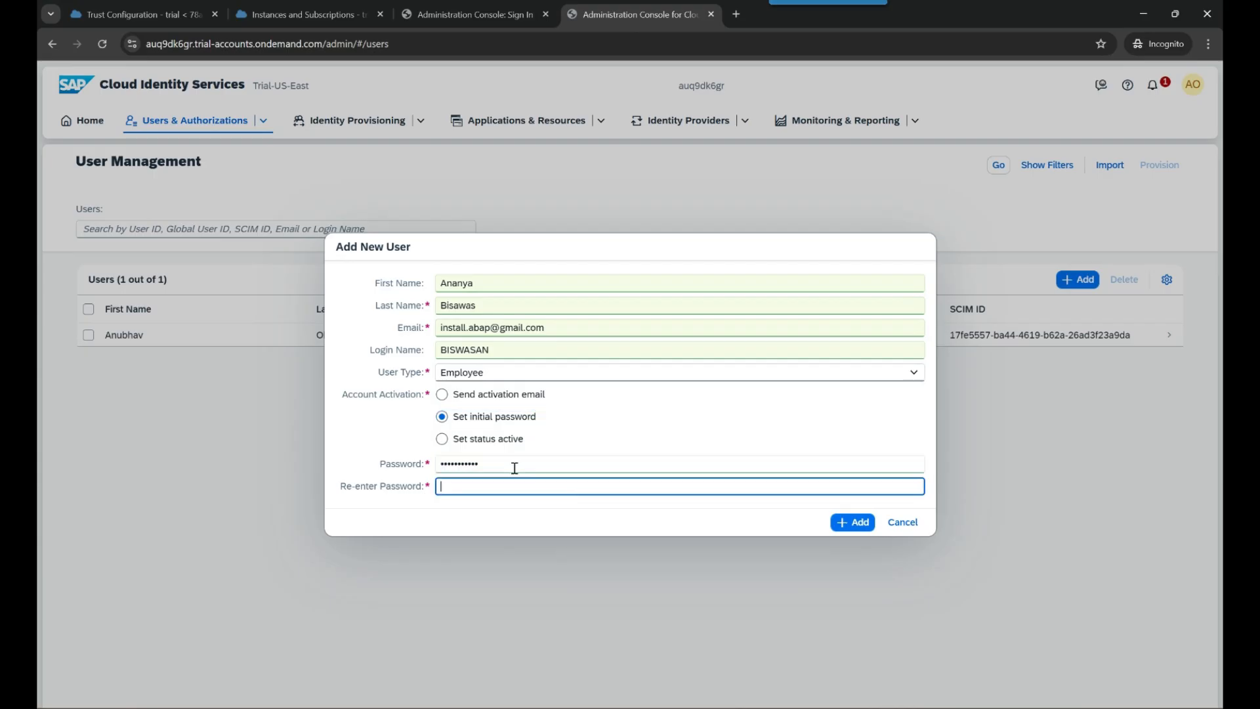
pyautogui.write('•••••••••••')
pyautogui.click(847, 523)
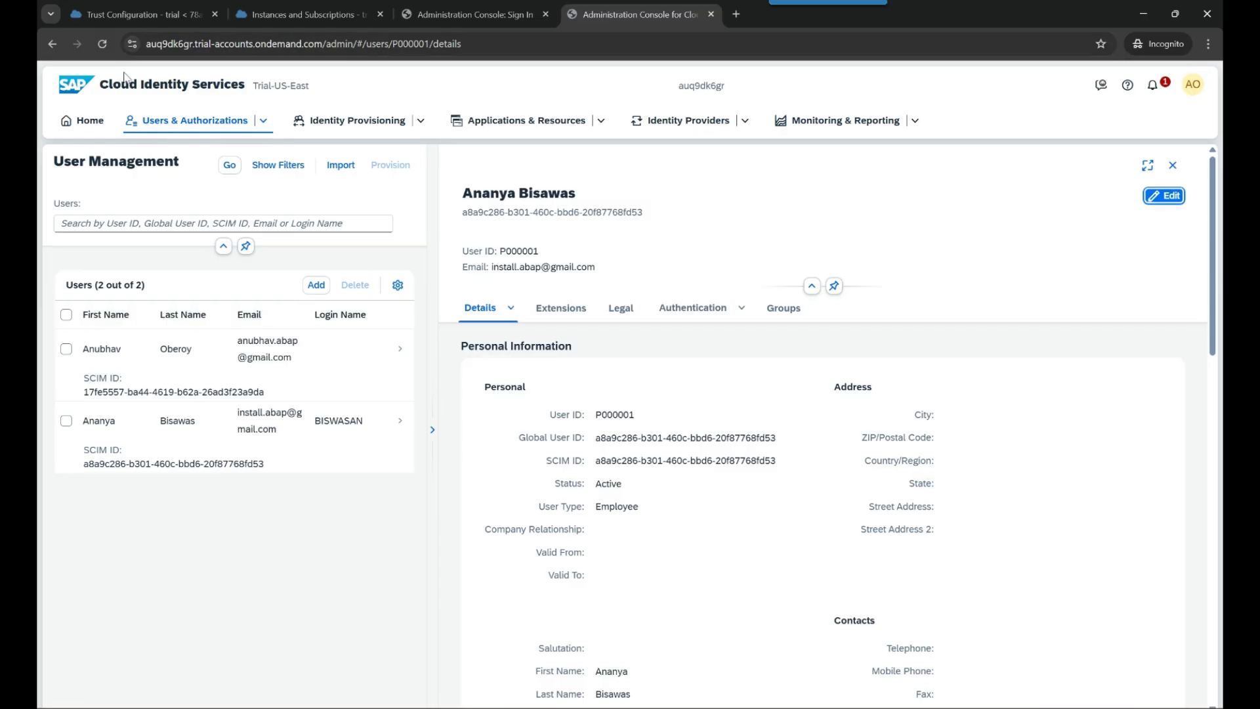
# - Go from Identity Providers to the Logos page, which lists only EMPTY_LOGO
pyautogui.moveTo(100, 84); pyautogui.dragTo(243, 83)
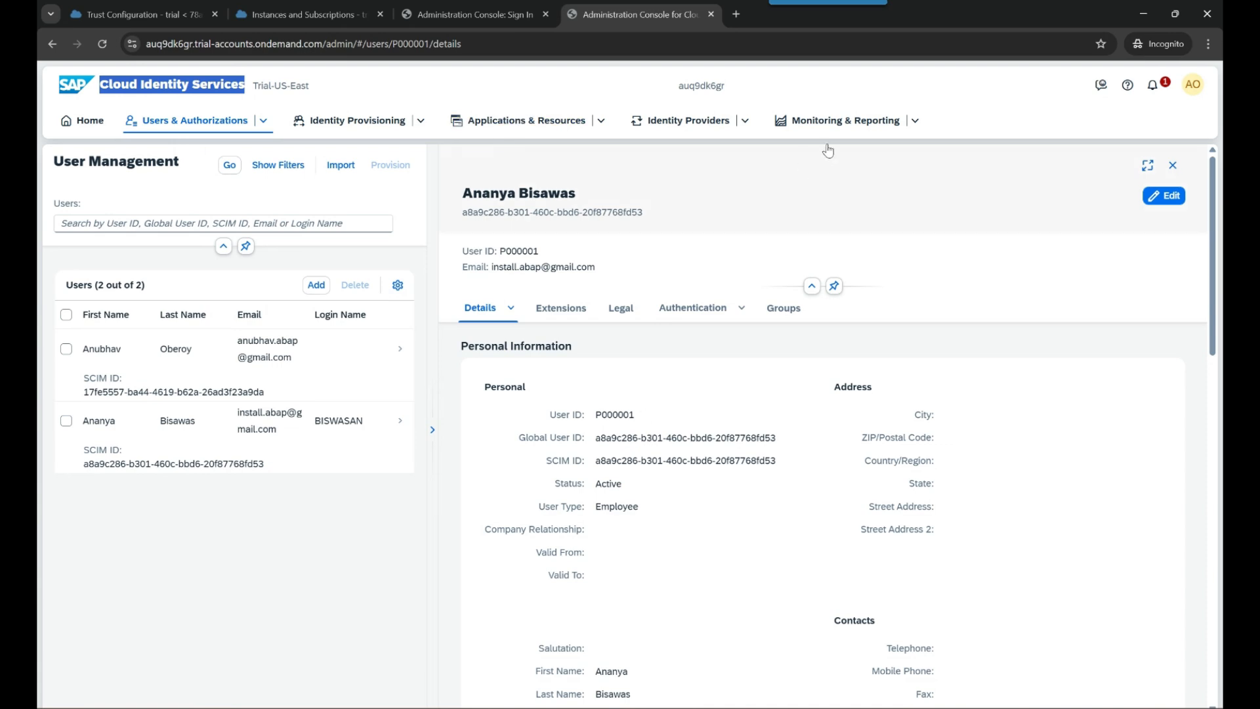
pyautogui.click(745, 121)
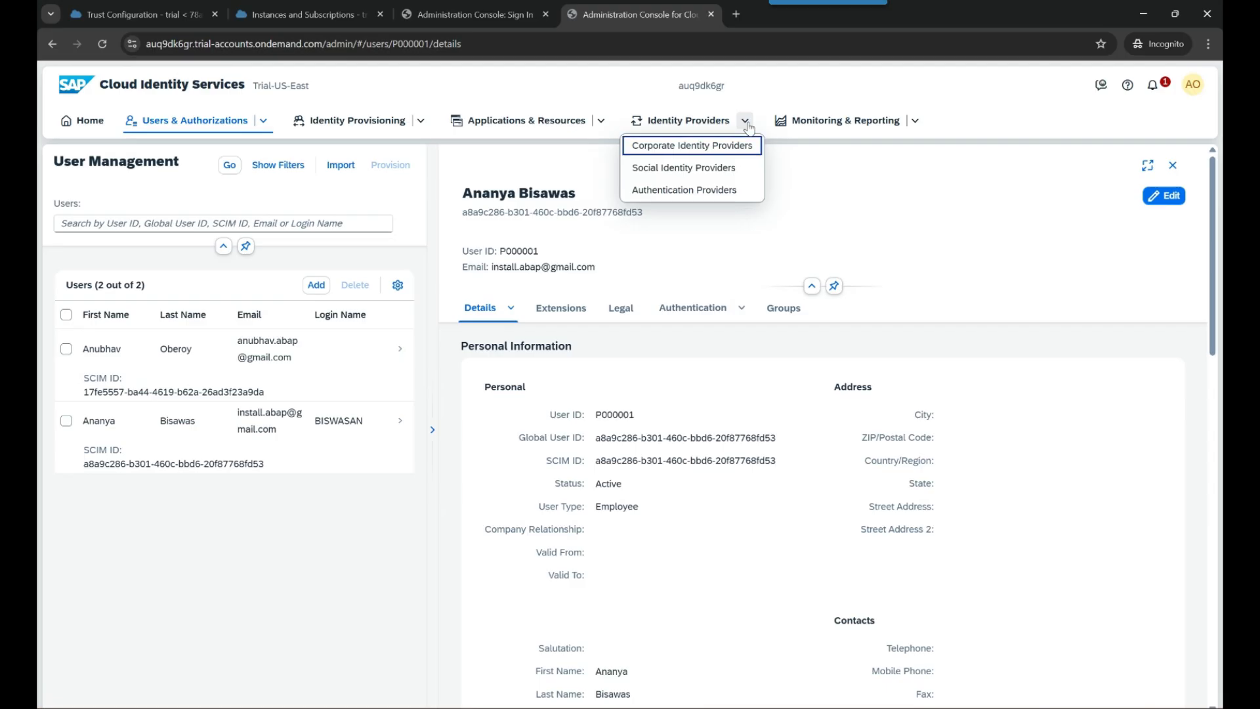
pyautogui.click(784, 212)
pyautogui.click(601, 121)
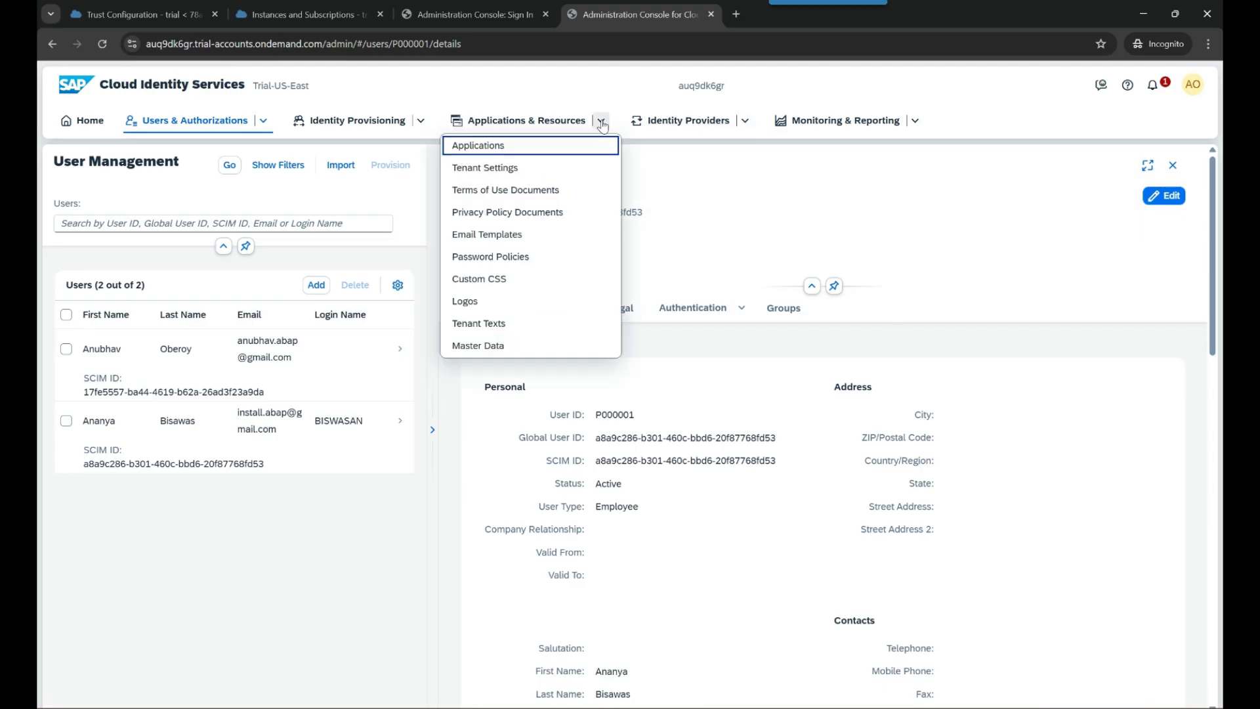
pyautogui.click(492, 301)
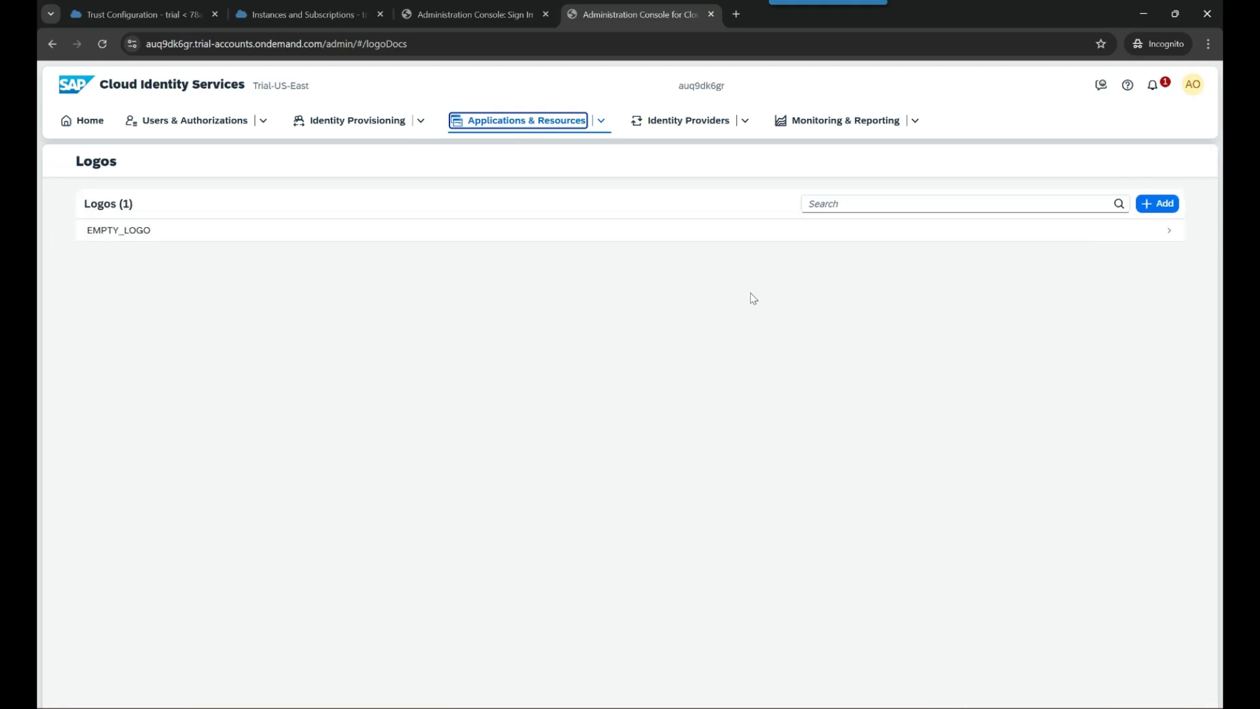
# - Create a new logo entry named AnubhavTrainings
pyautogui.click(1157, 203)
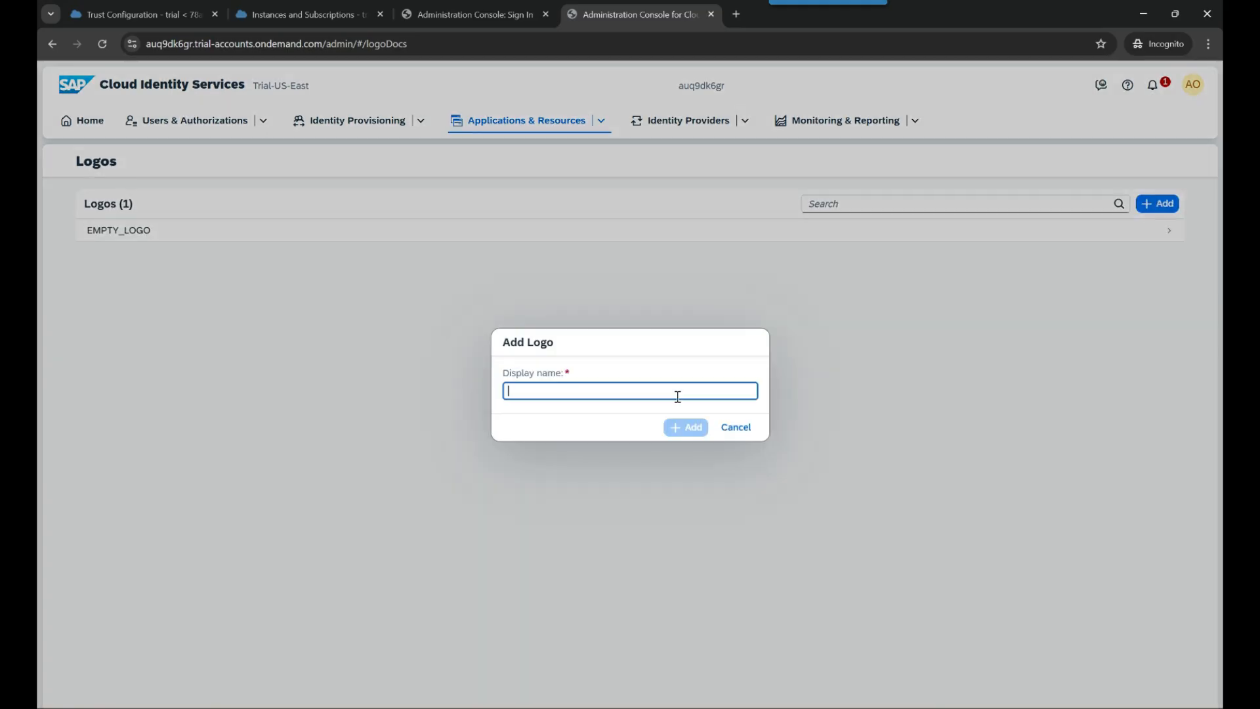
pyautogui.write('AnubhavTraini')
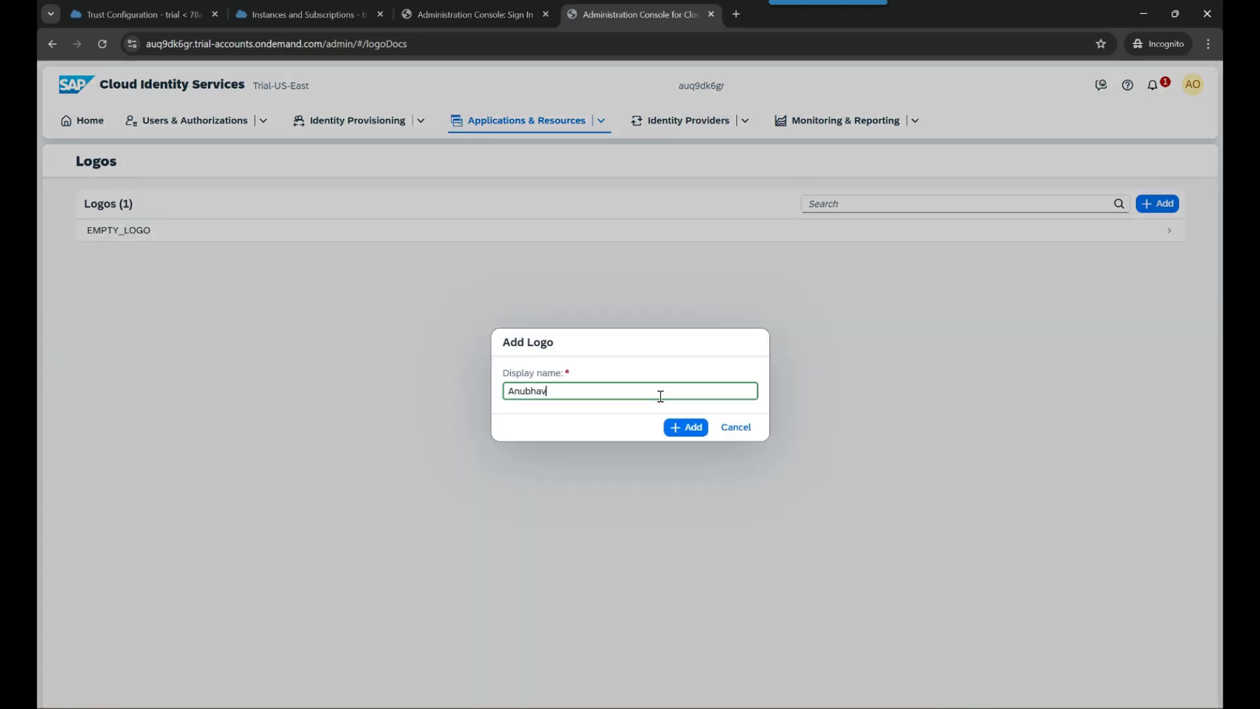
pyautogui.write('ngs')
pyautogui.click(684, 427)
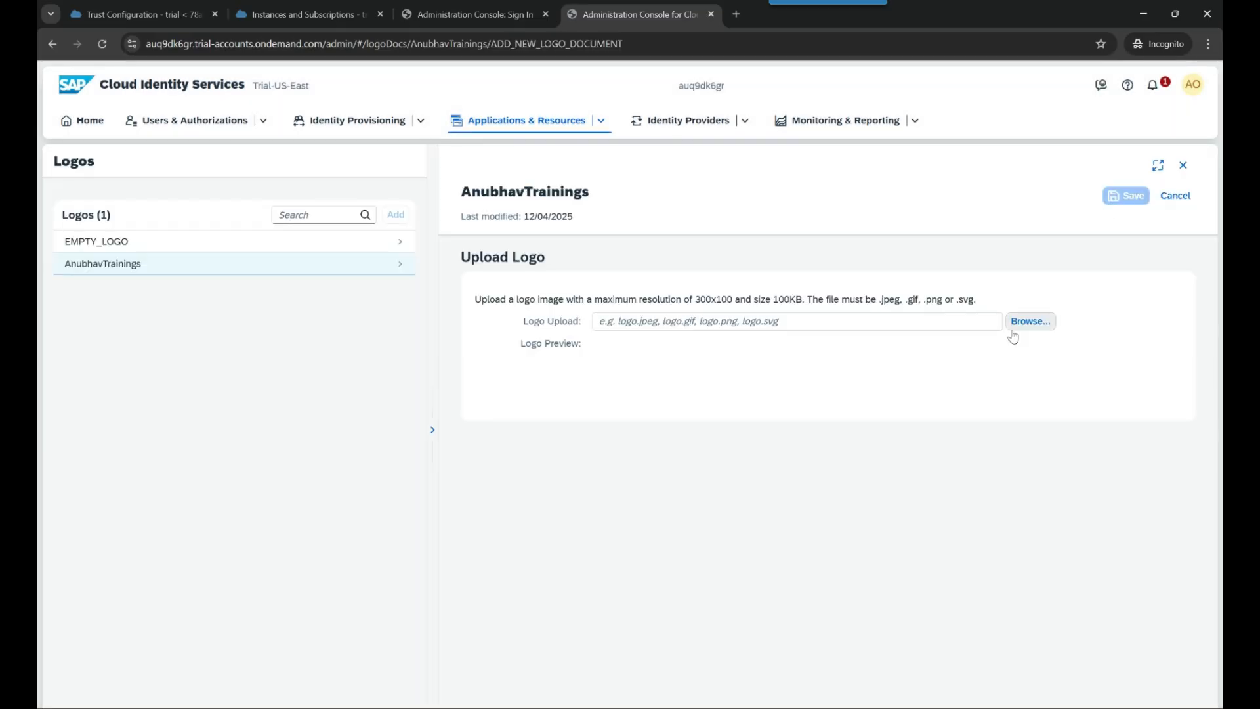
# - Try uploading ats2-removebg-preview.ico from Downloads as the logo and dismiss the upload error
pyautogui.click(1039, 323)
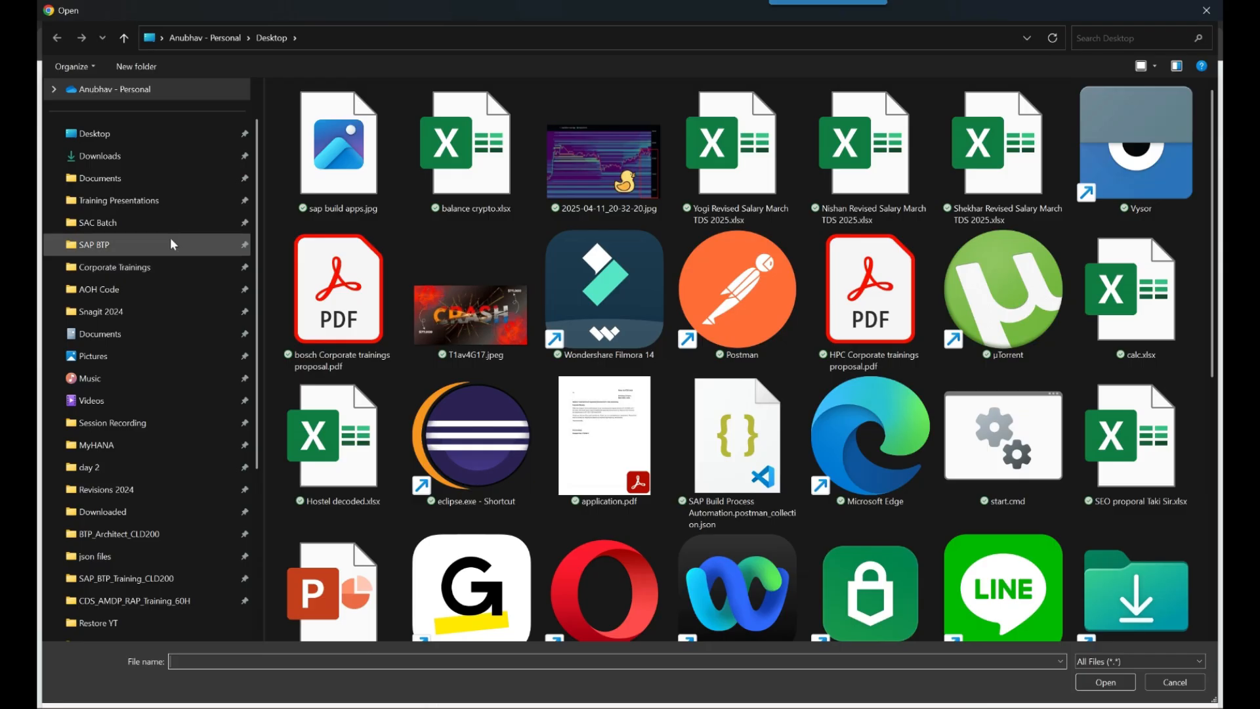
pyautogui.click(171, 242)
pyautogui.click(176, 222)
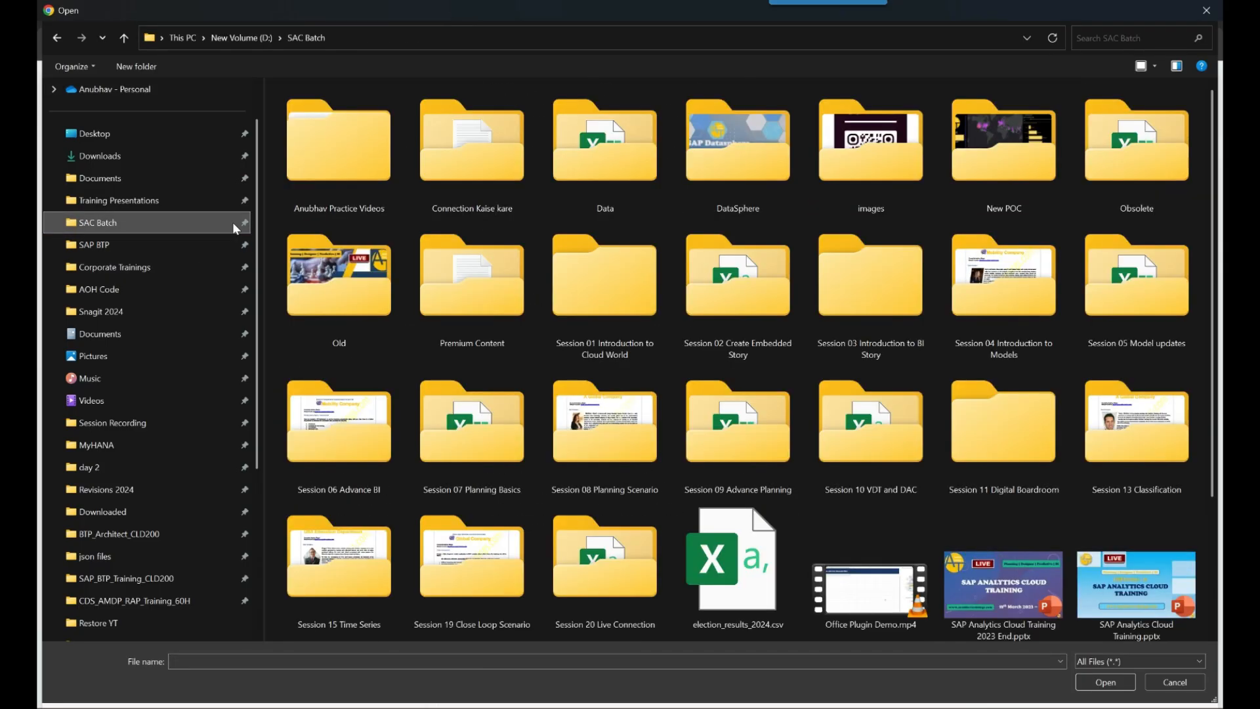
pyautogui.doubleClick(856, 167)
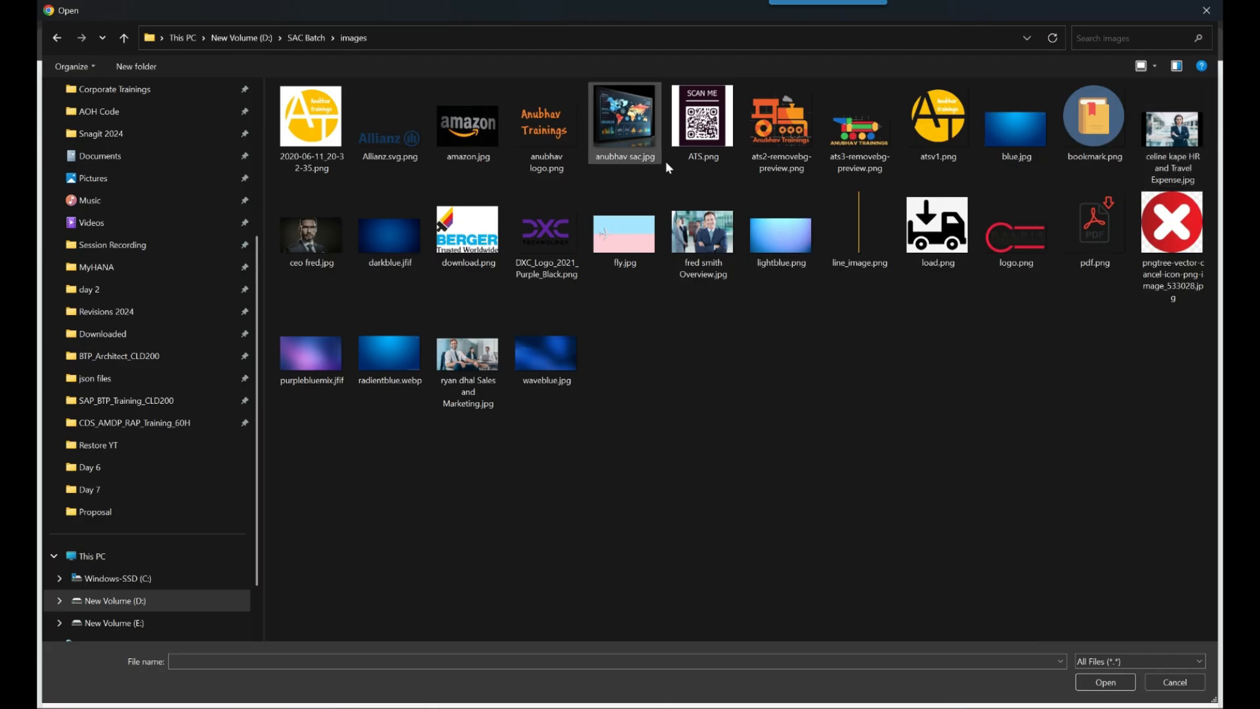
pyautogui.moveTo(775, 160)
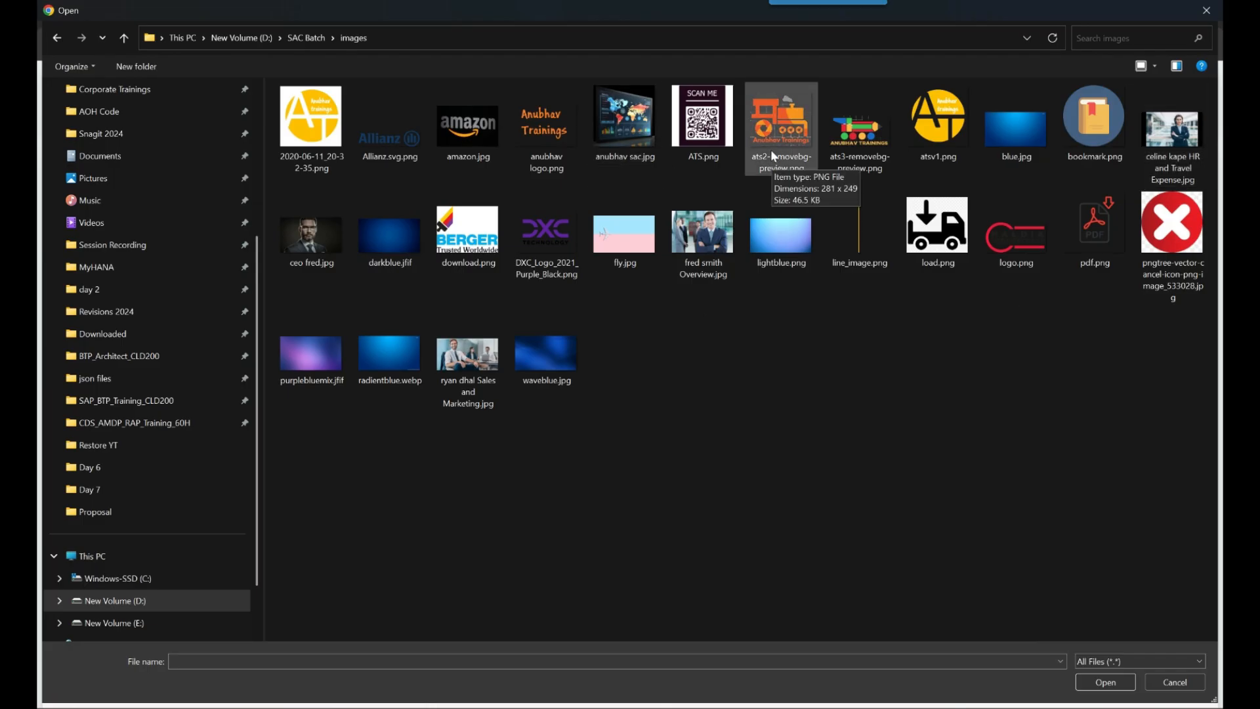
pyautogui.scroll(4, 161, 239)
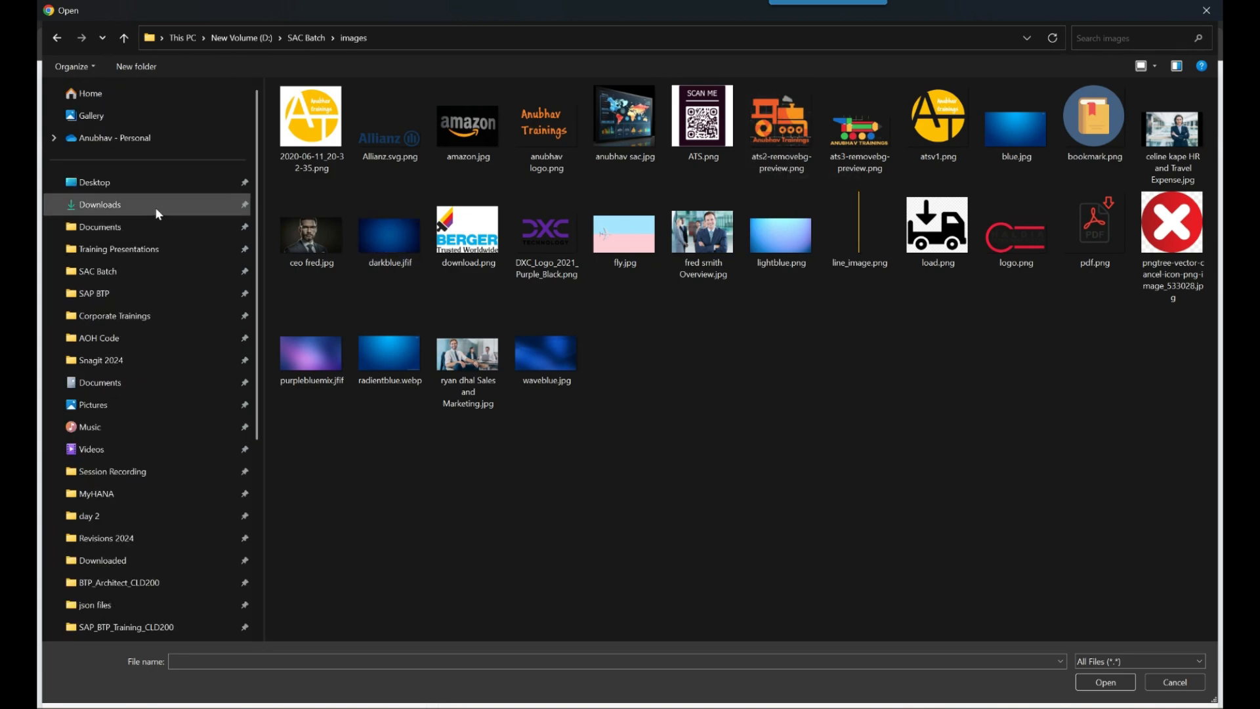
pyautogui.click(155, 206)
pyautogui.scroll(-3, 460, 328)
pyautogui.doubleClick(332, 326)
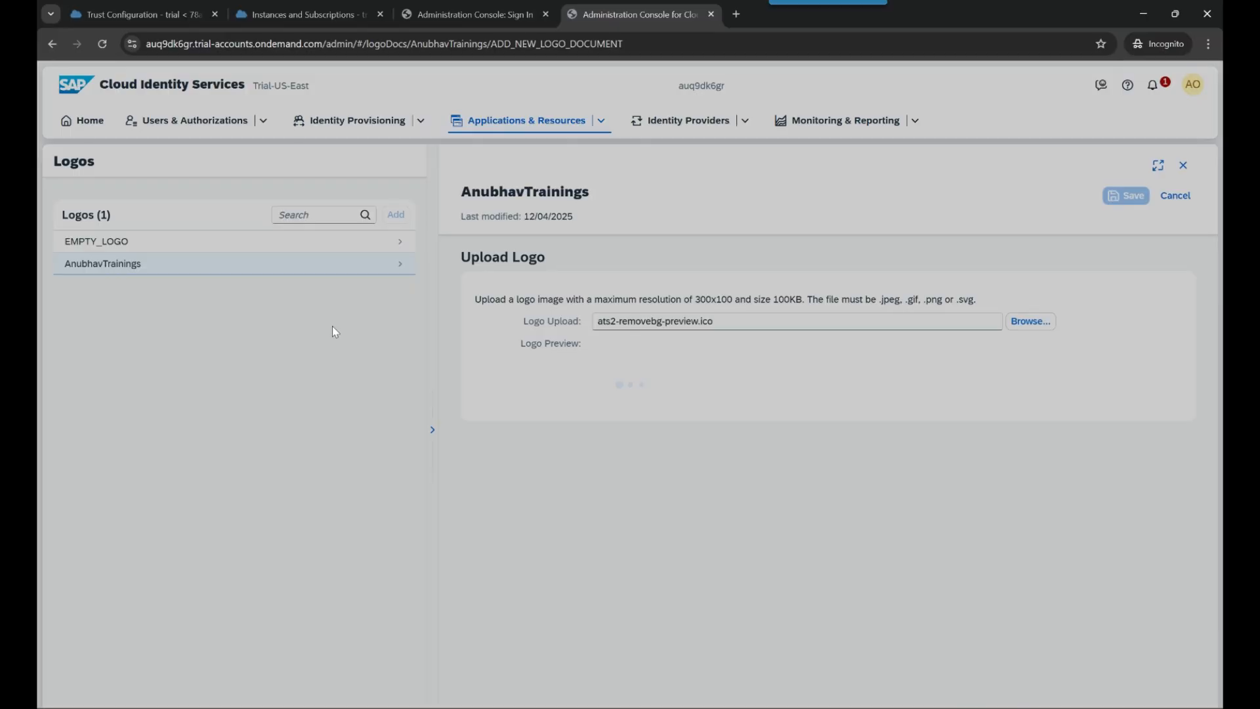
pyautogui.click(767, 416)
# - Upload ats2-removebg-preview.jpg instead and save the AnubhavTrainings logo
pyautogui.click(1030, 321)
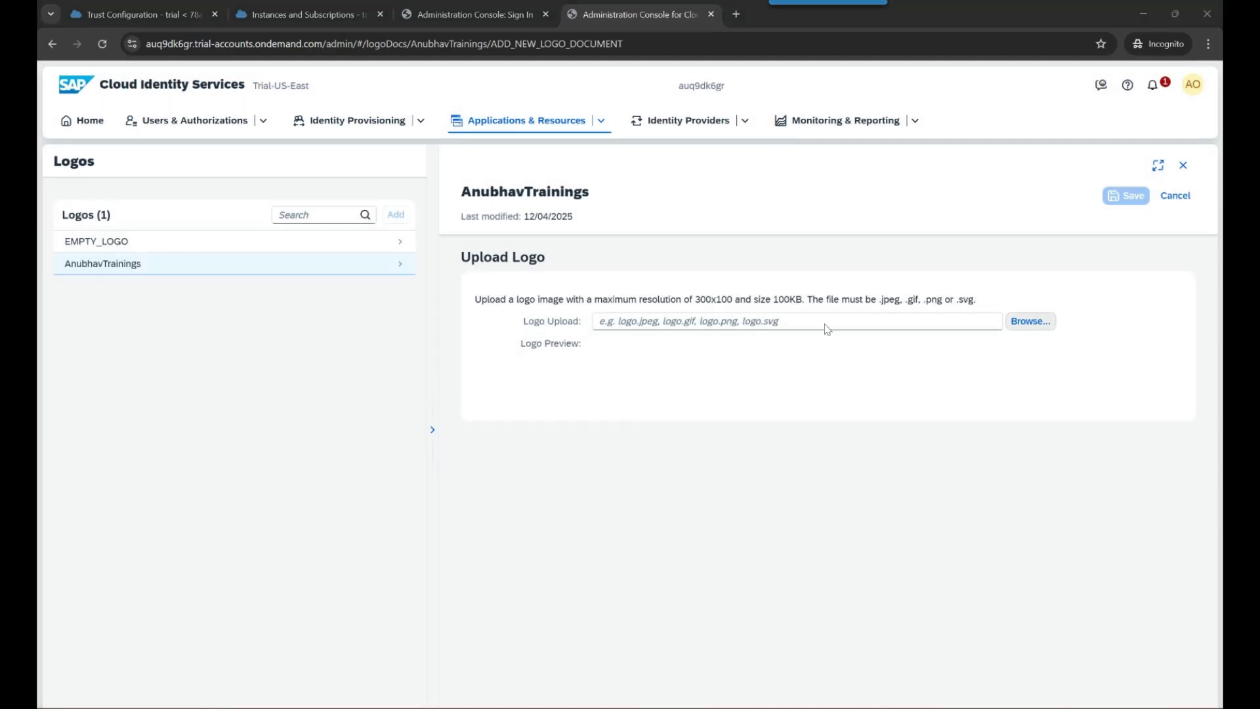
pyautogui.scroll(-3, 416, 351)
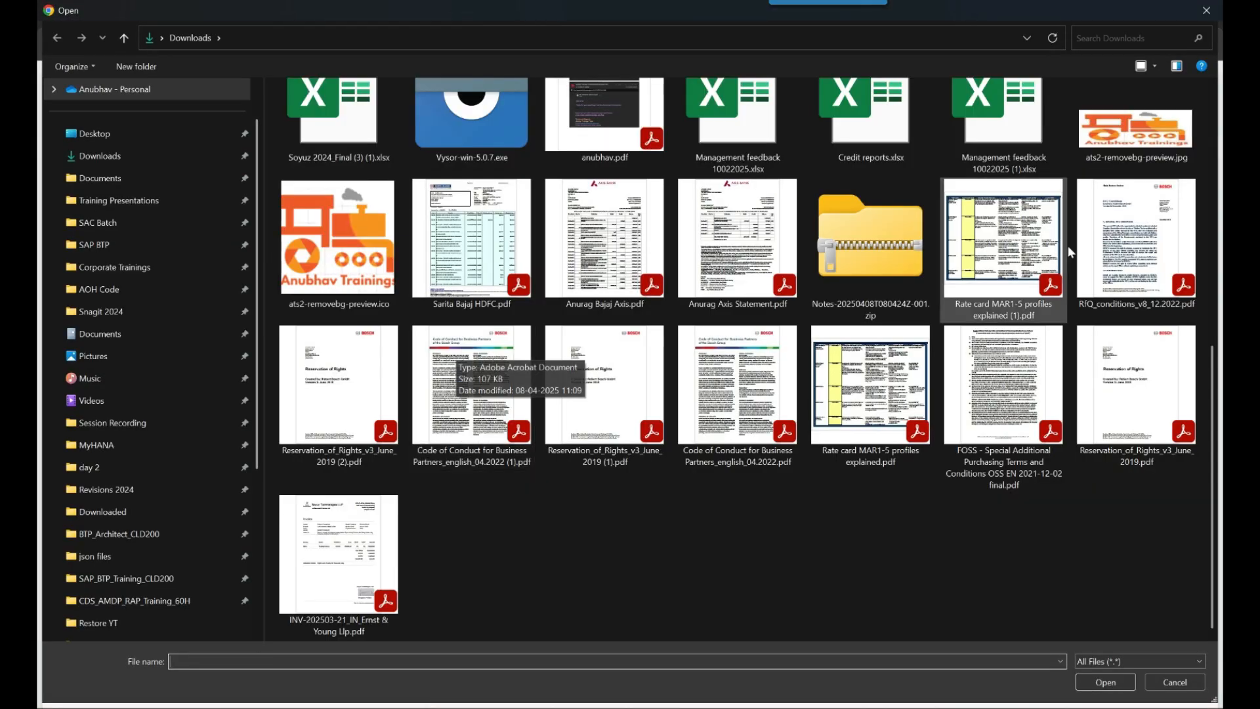
pyautogui.doubleClick(1136, 98)
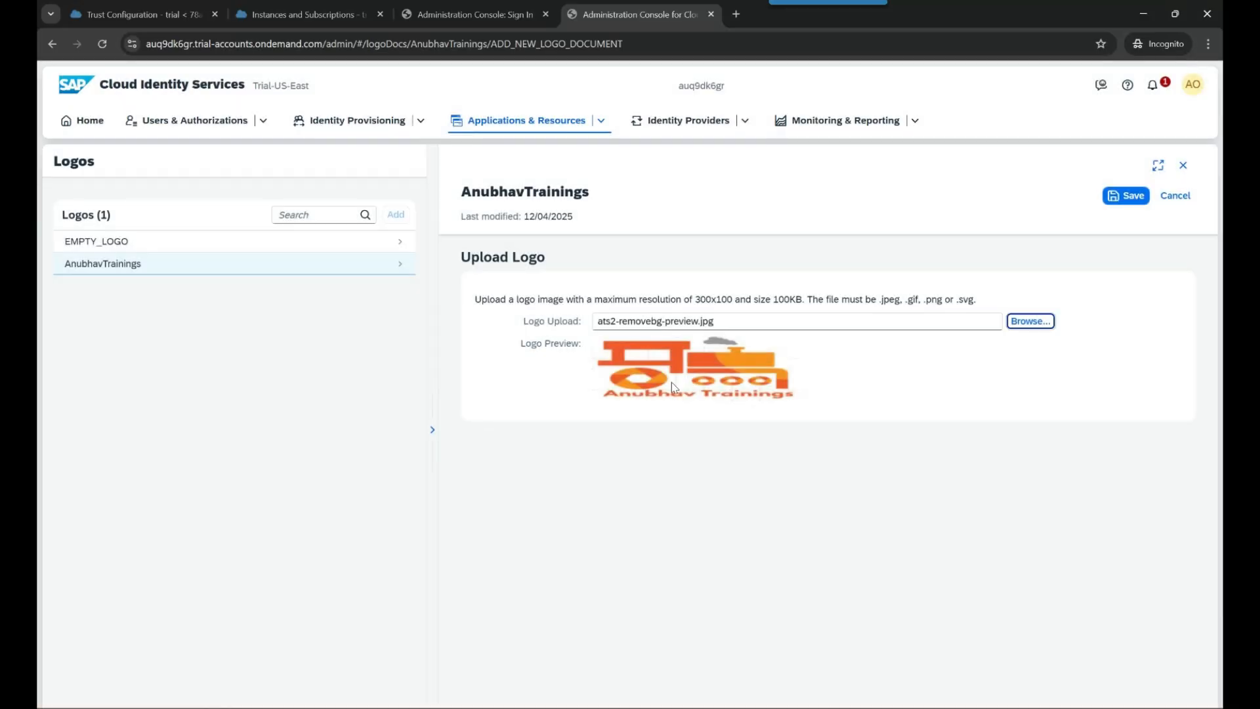
pyautogui.click(1127, 195)
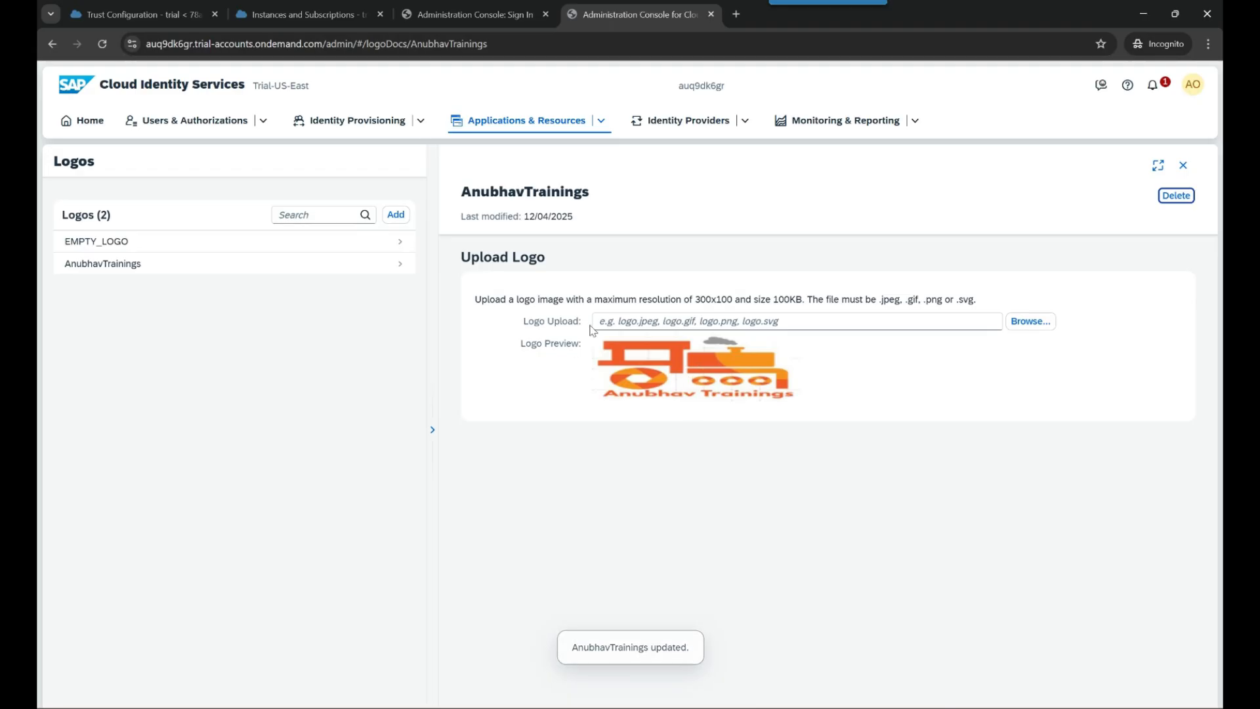
pyautogui.click(173, 271)
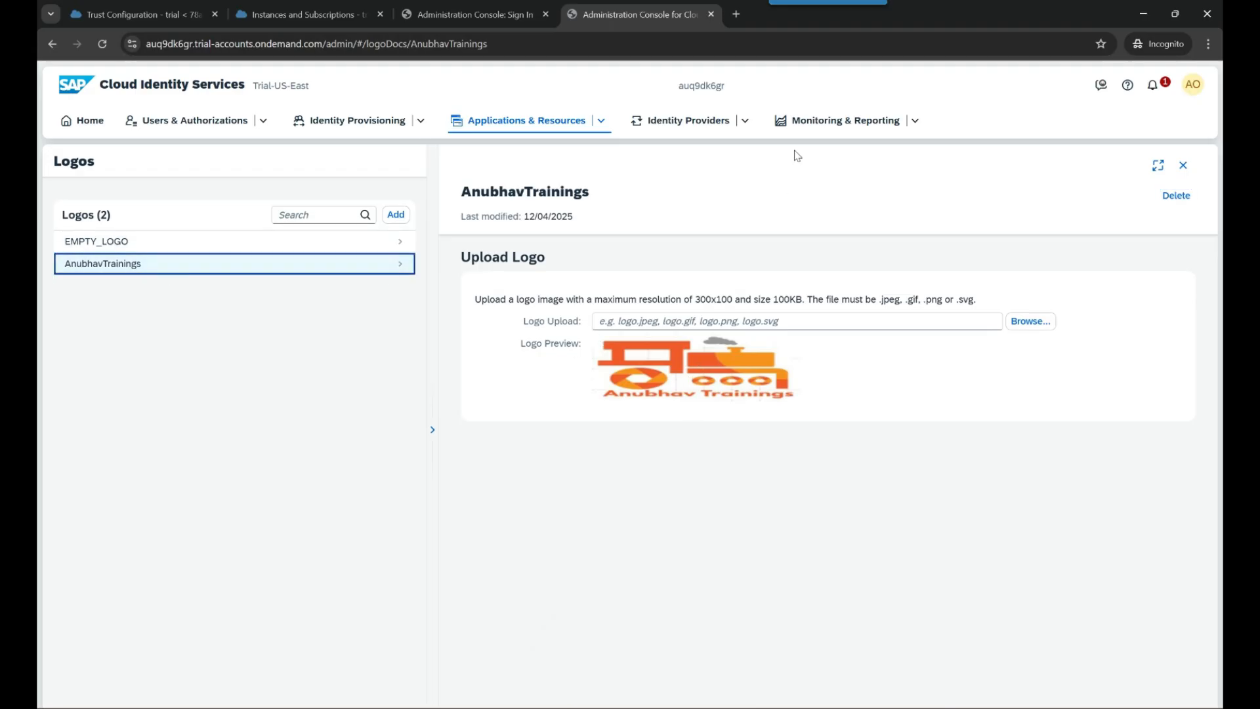
pyautogui.click(746, 121)
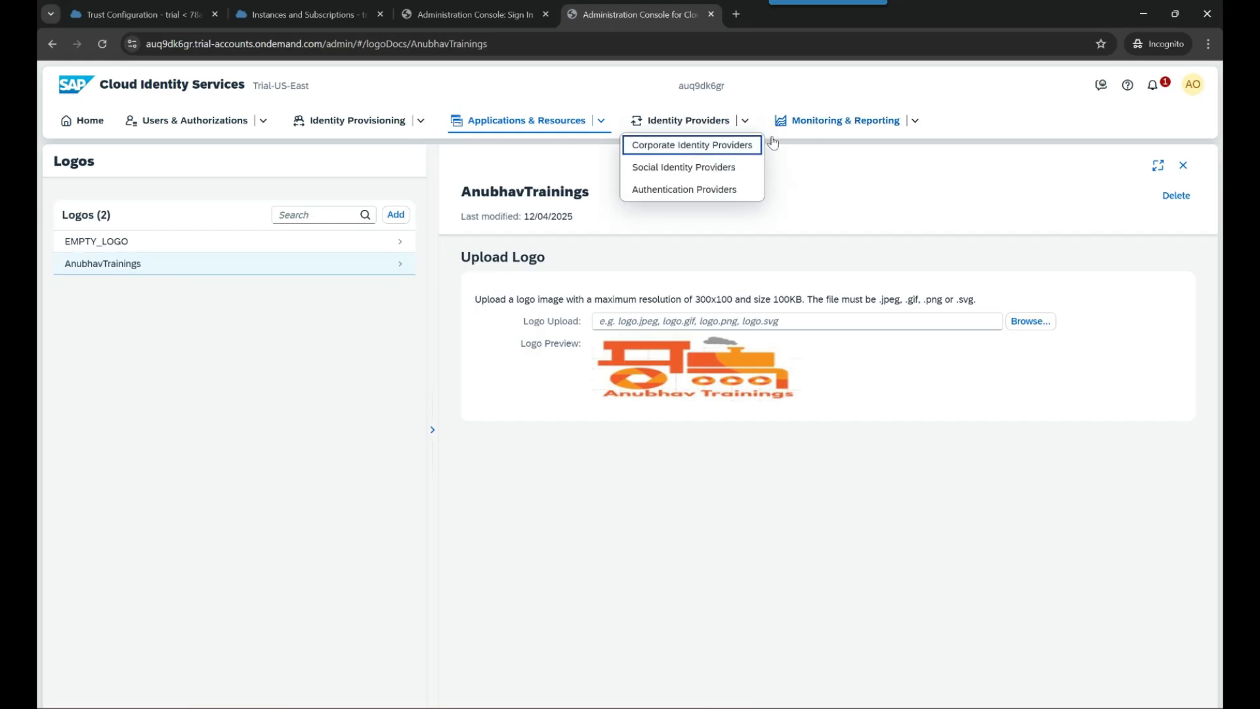
# - Open the User Profile application from the Applications list
pyautogui.click(592, 123)
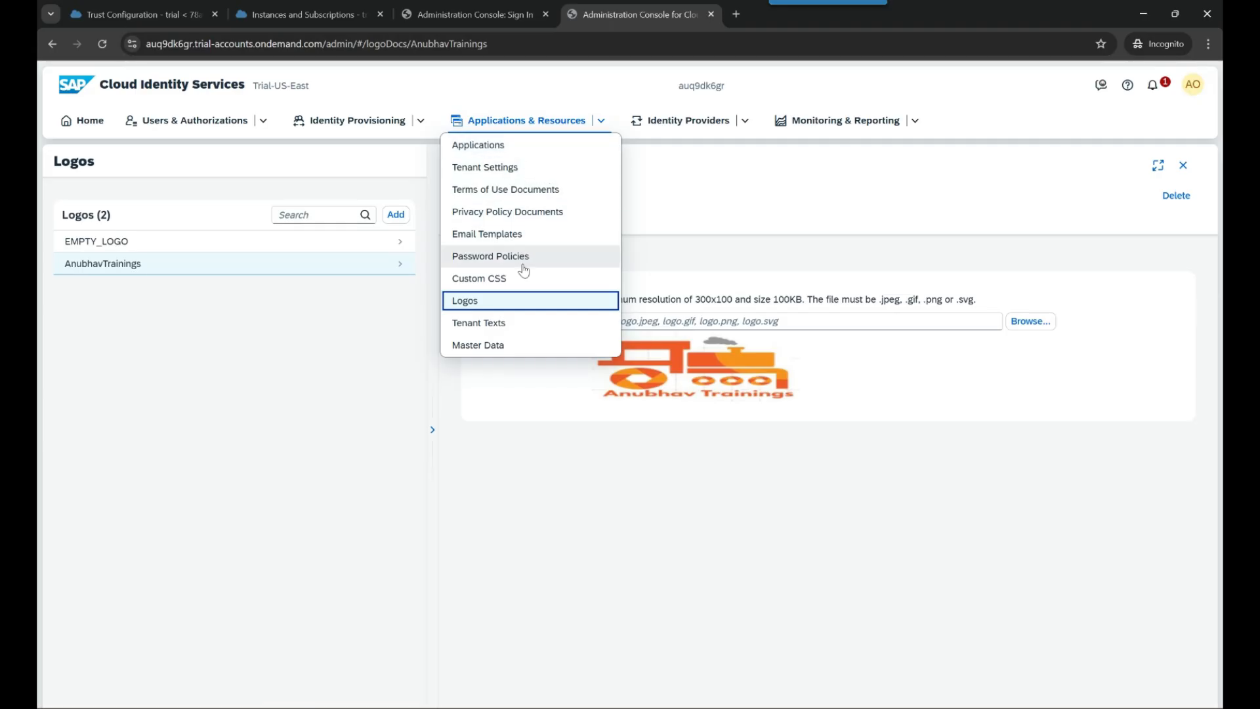
pyautogui.click(517, 153)
pyautogui.click(517, 160)
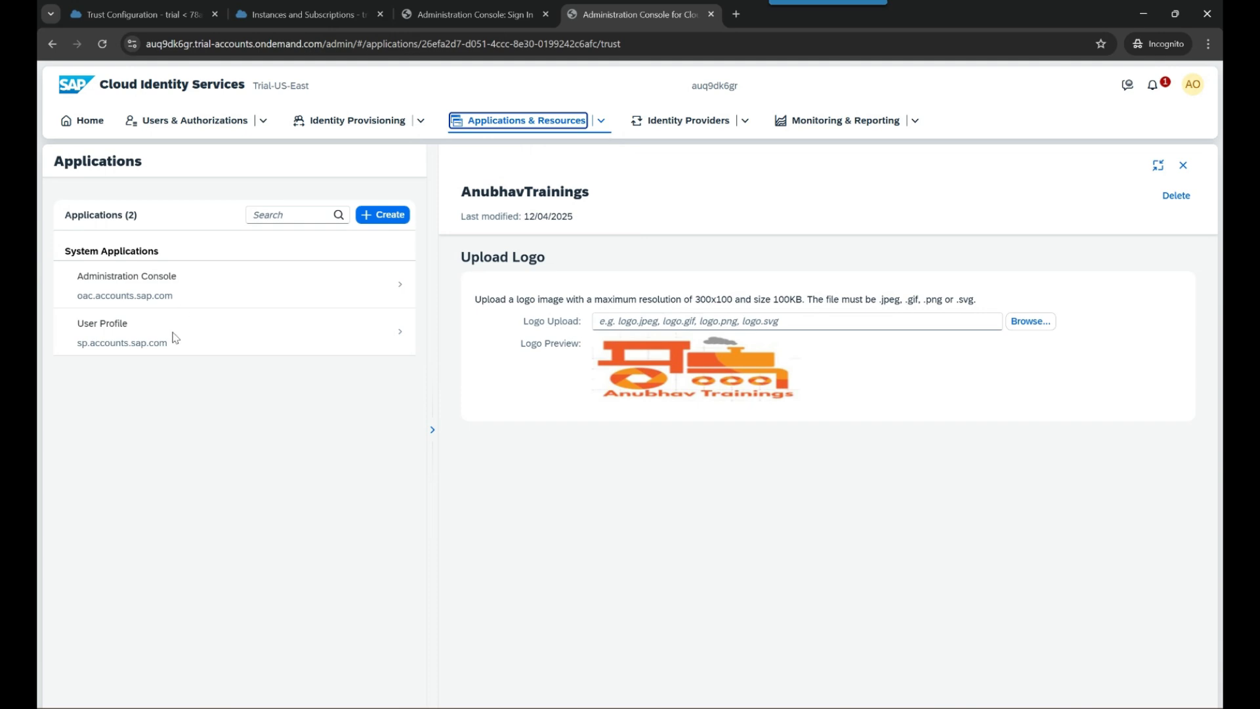
pyautogui.click(207, 295)
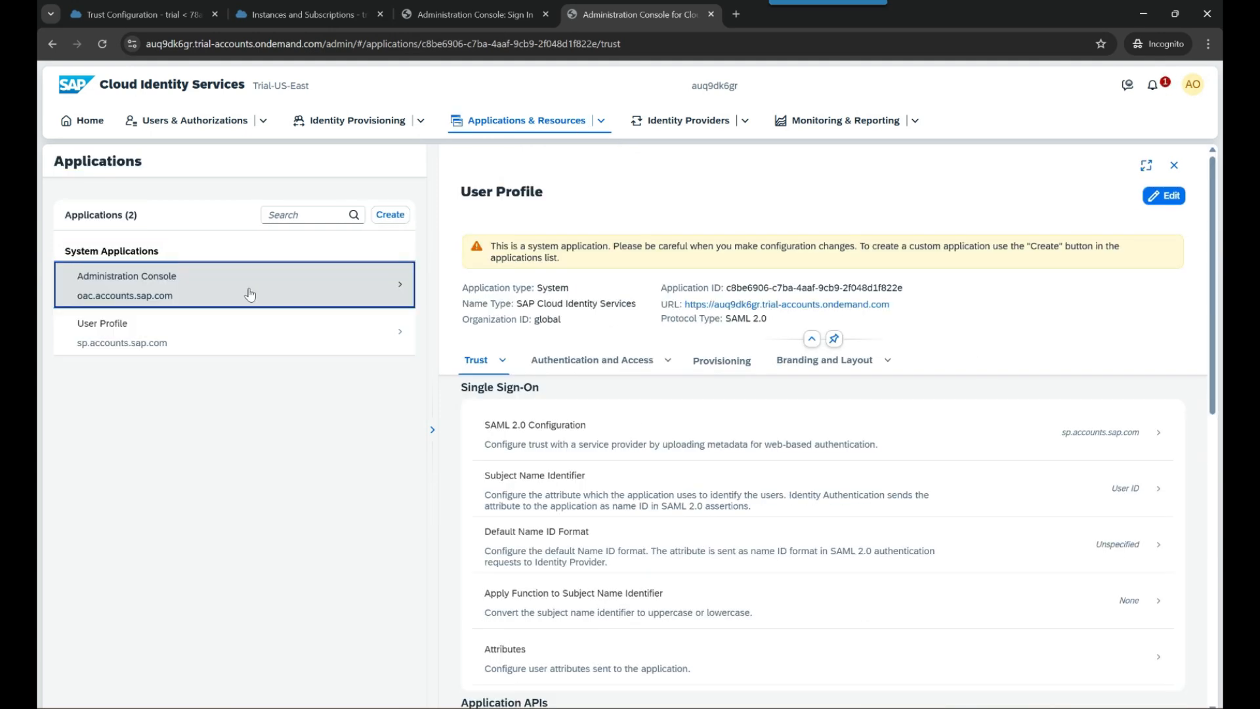
pyautogui.click(266, 338)
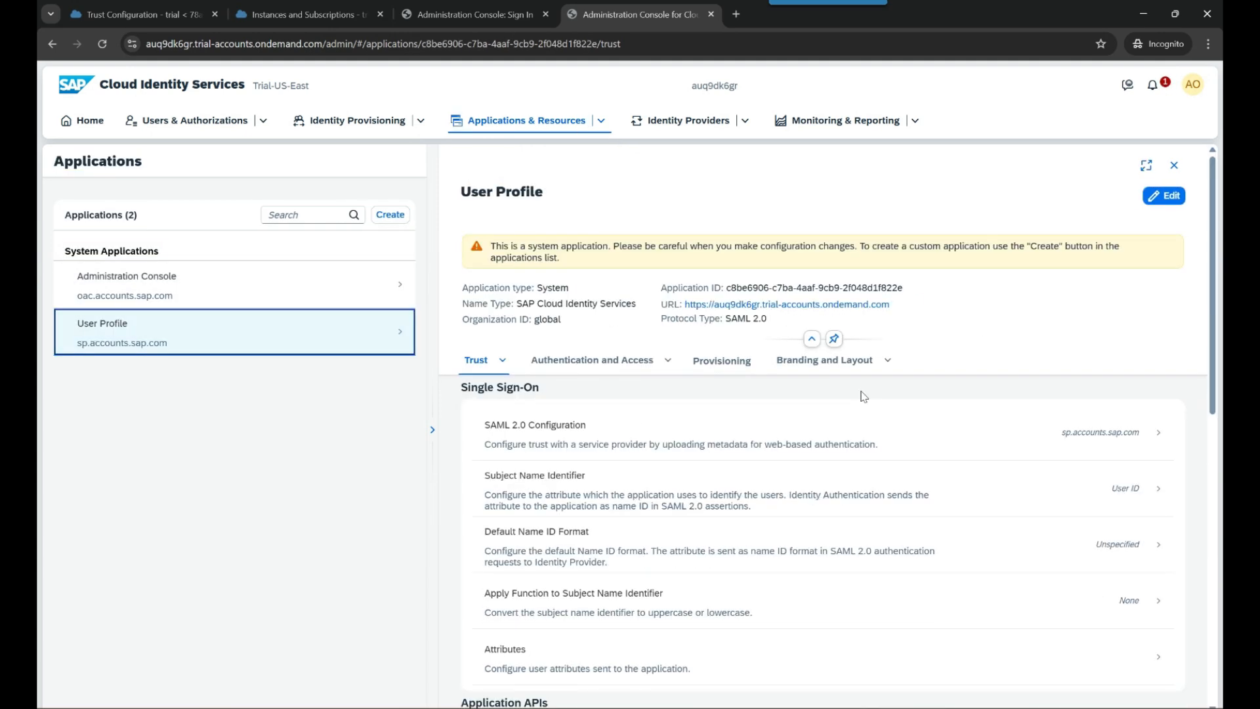
# - Show User Profile's Branding settings, opening and closing the general edit form without changes
pyautogui.click(888, 362)
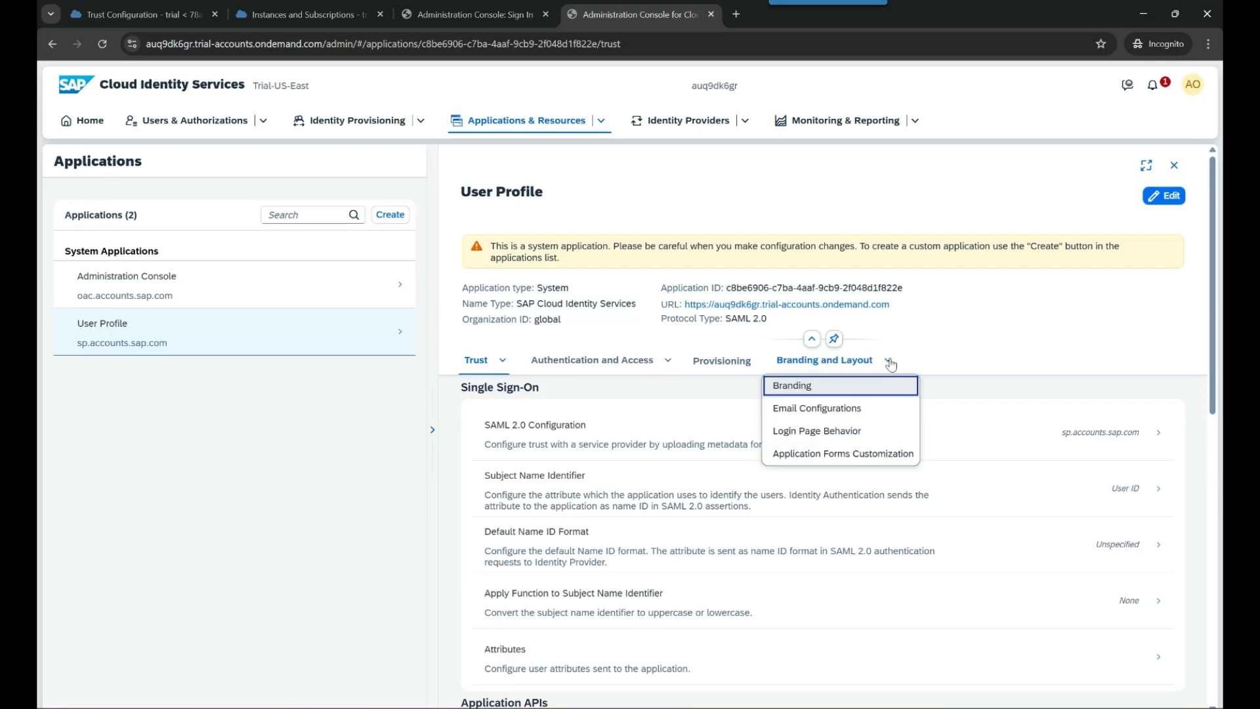
pyautogui.click(837, 393)
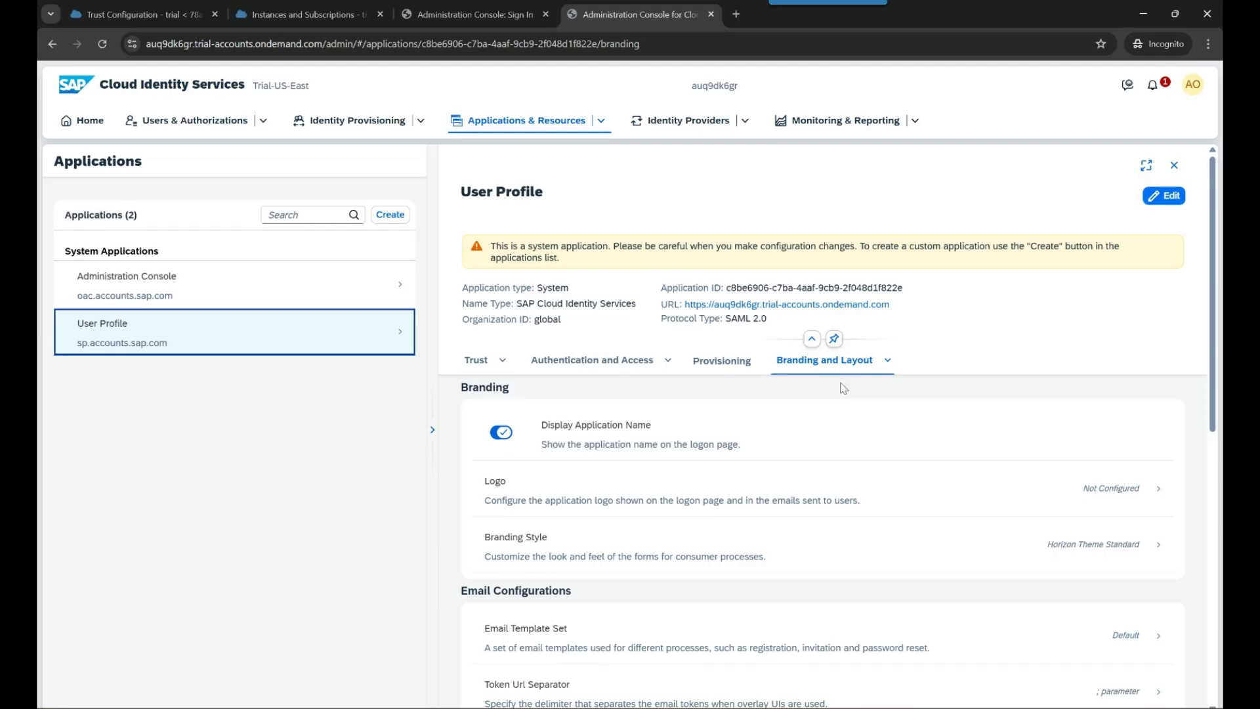
pyautogui.scroll(-6, 831, 408)
pyautogui.scroll(4, 929, 386)
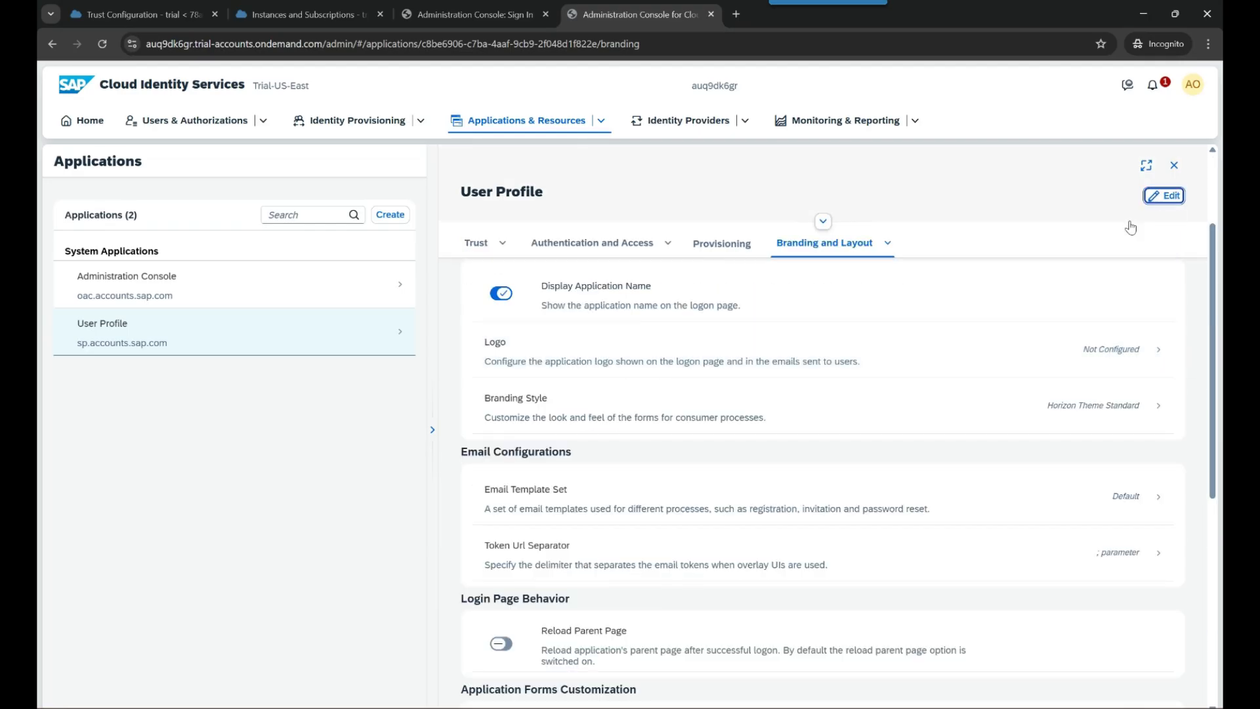
pyautogui.click(1163, 196)
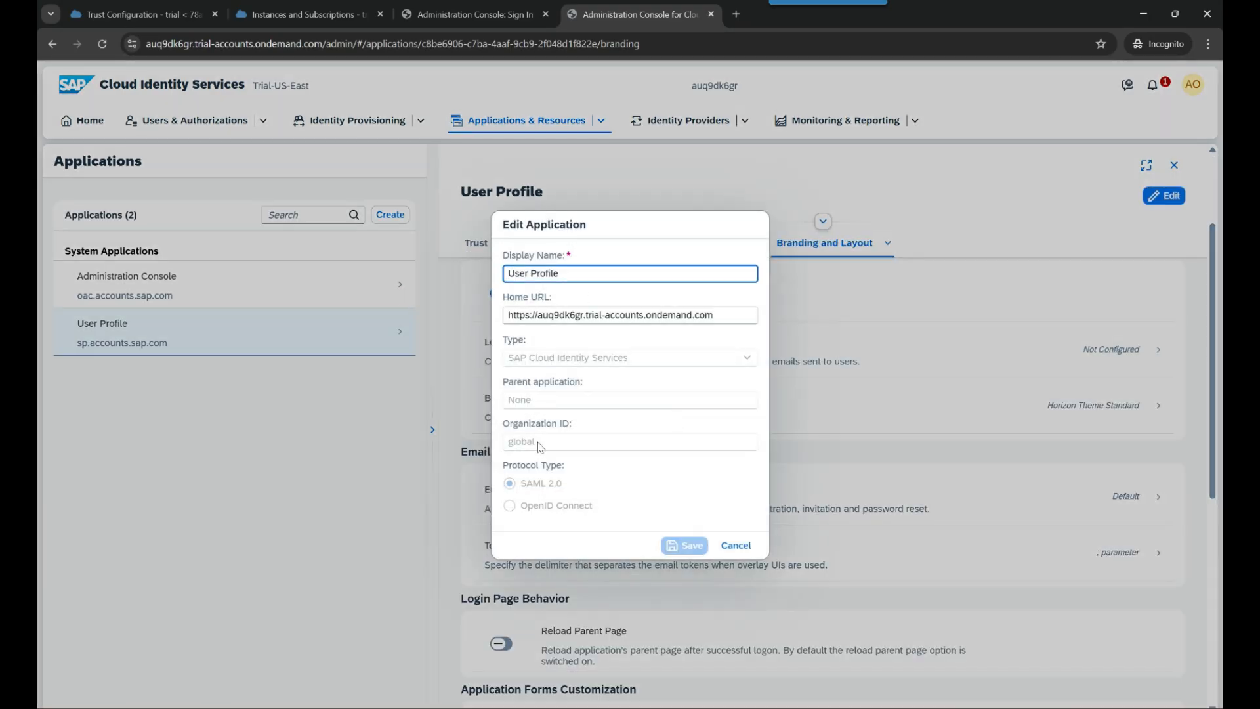
pyautogui.click(736, 546)
pyautogui.scroll(-5, 717, 506)
pyautogui.scroll(5, 818, 364)
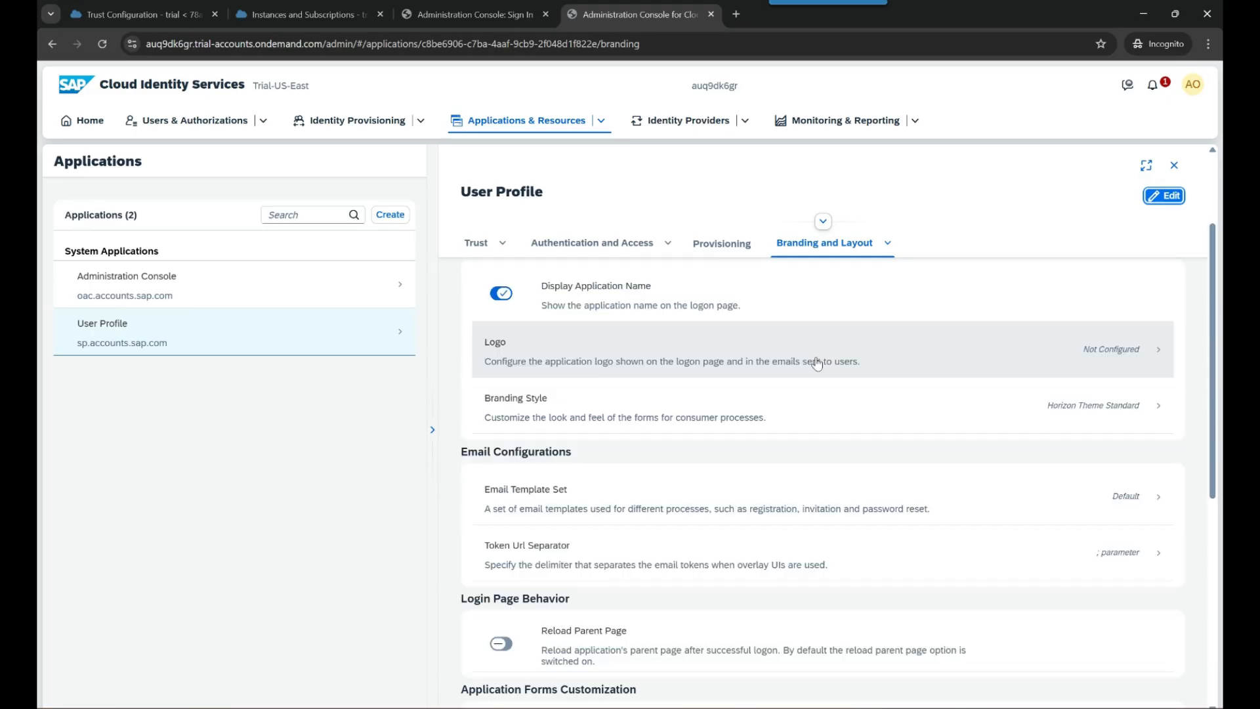
# - Return to Branding and Layout > Branding and open the Logo setting
pyautogui.click(831, 248)
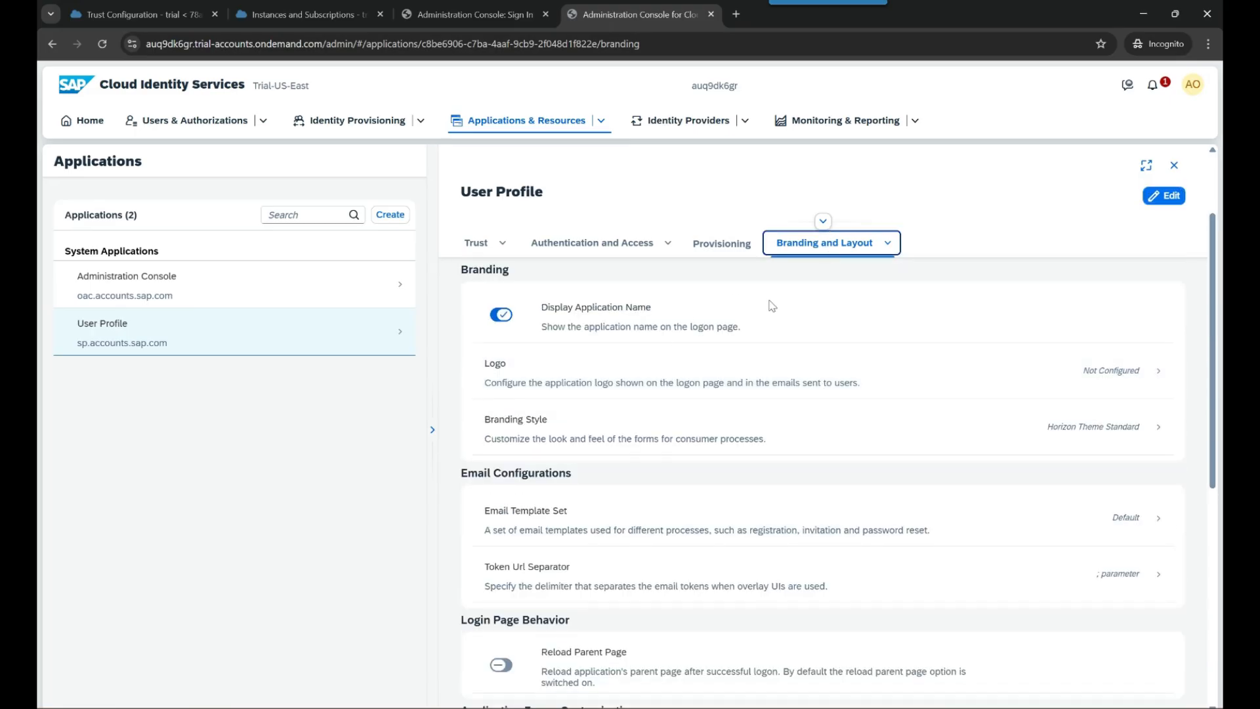
pyautogui.click(888, 243)
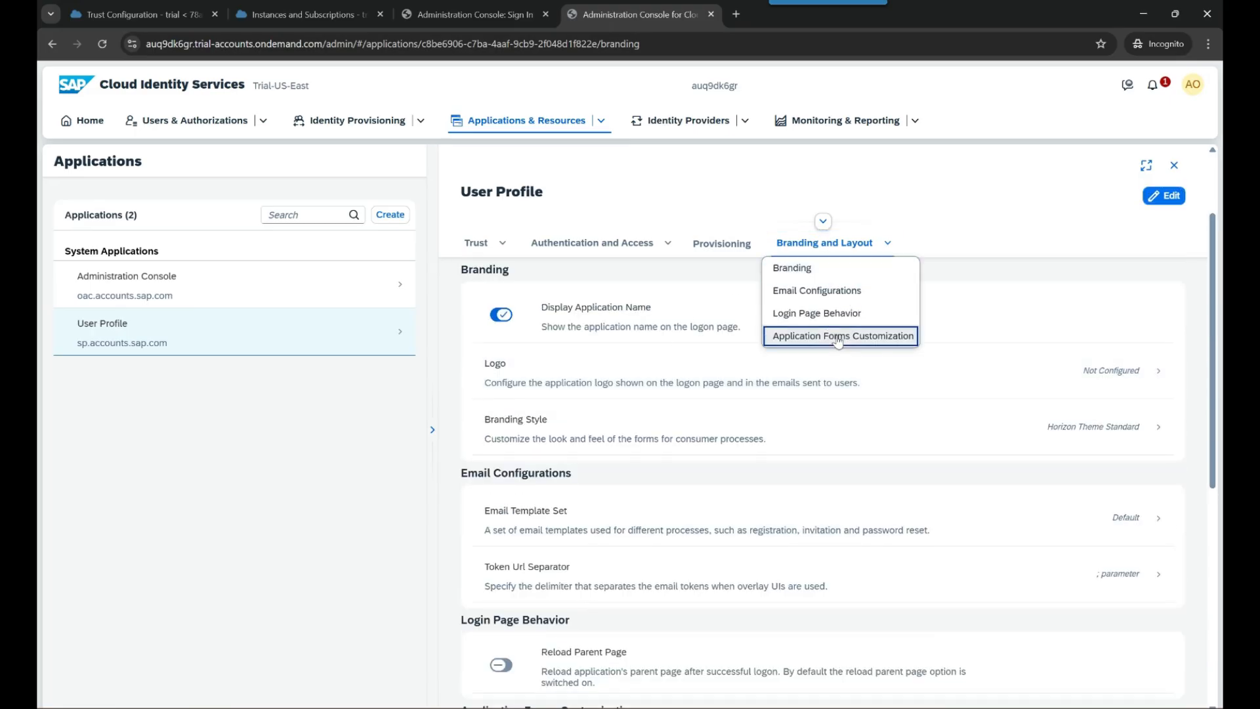
pyautogui.click(826, 274)
pyautogui.scroll(-1, 704, 376)
pyautogui.scroll(1, 703, 375)
pyautogui.click(725, 382)
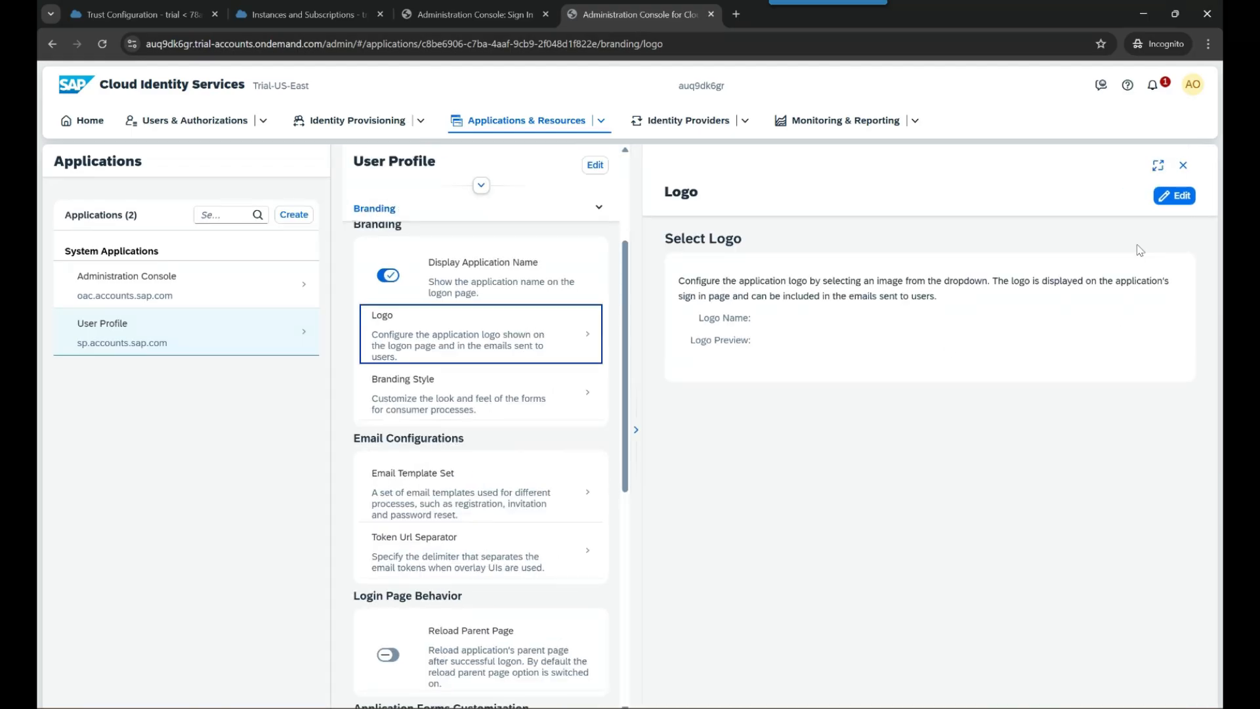
# - Set the User Profile logo to AnubhavTrainings and save it
pyautogui.click(1176, 195)
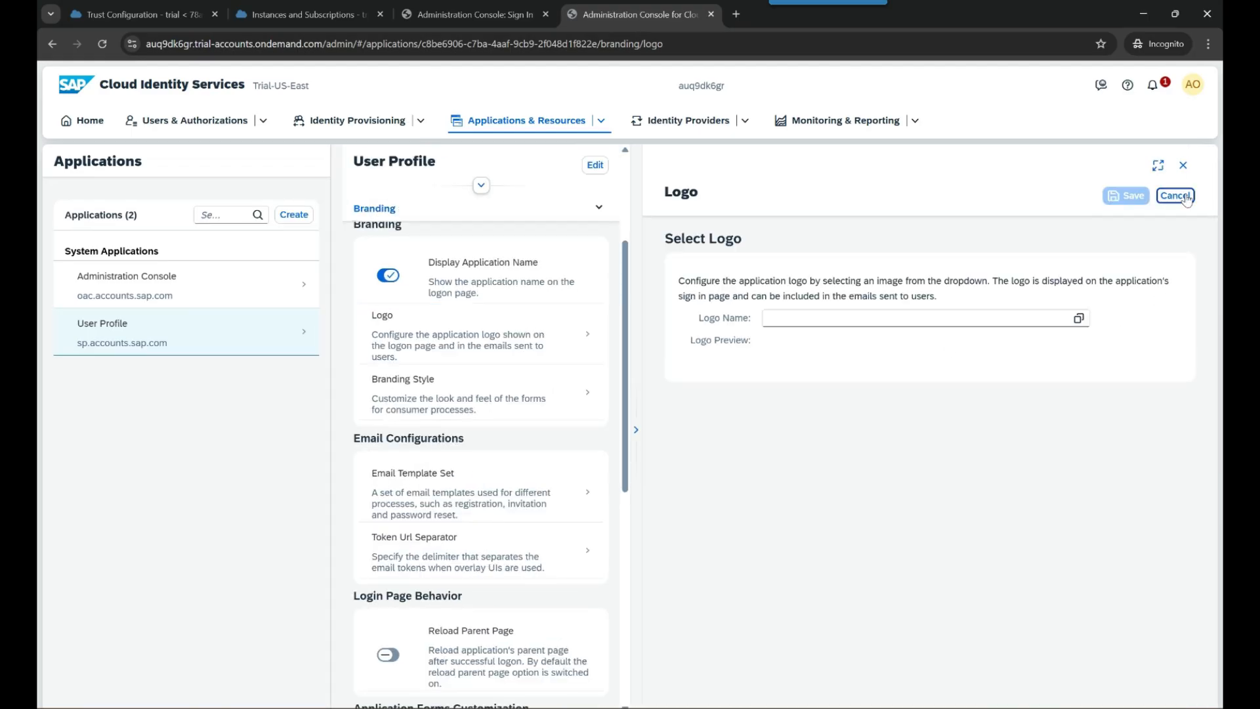
pyautogui.click(1078, 318)
pyautogui.click(604, 274)
pyautogui.click(1126, 195)
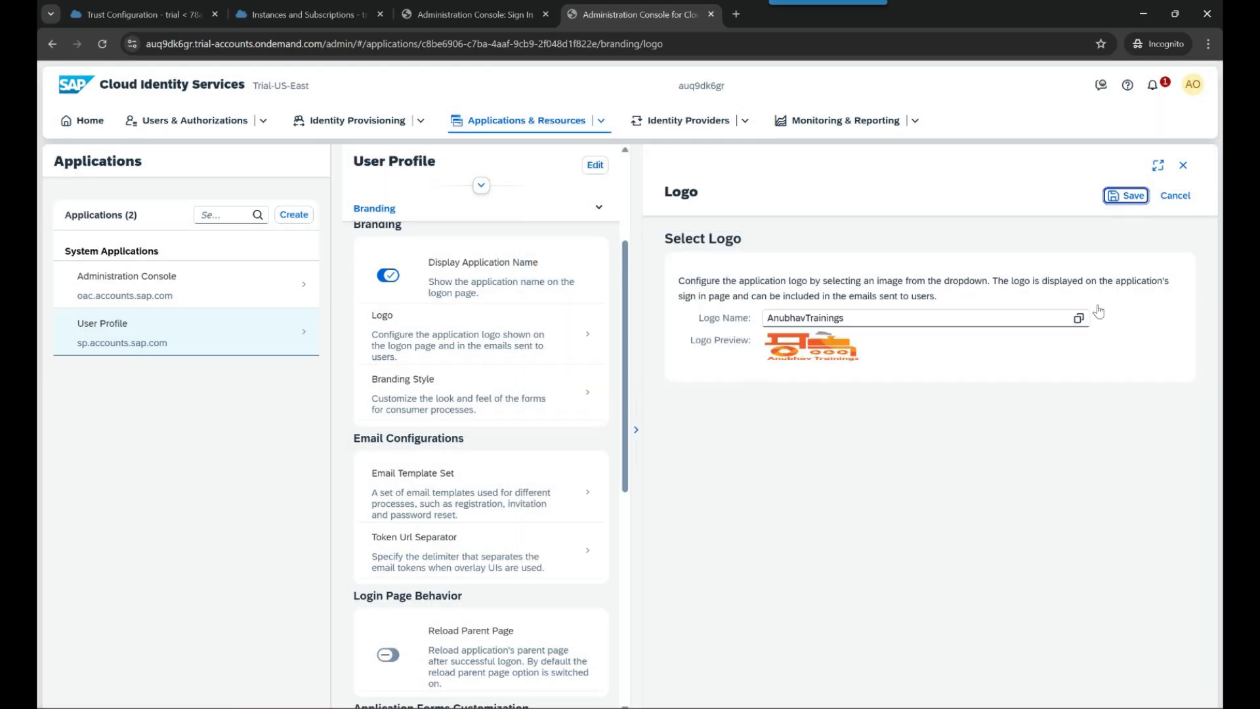
pyautogui.click(1184, 165)
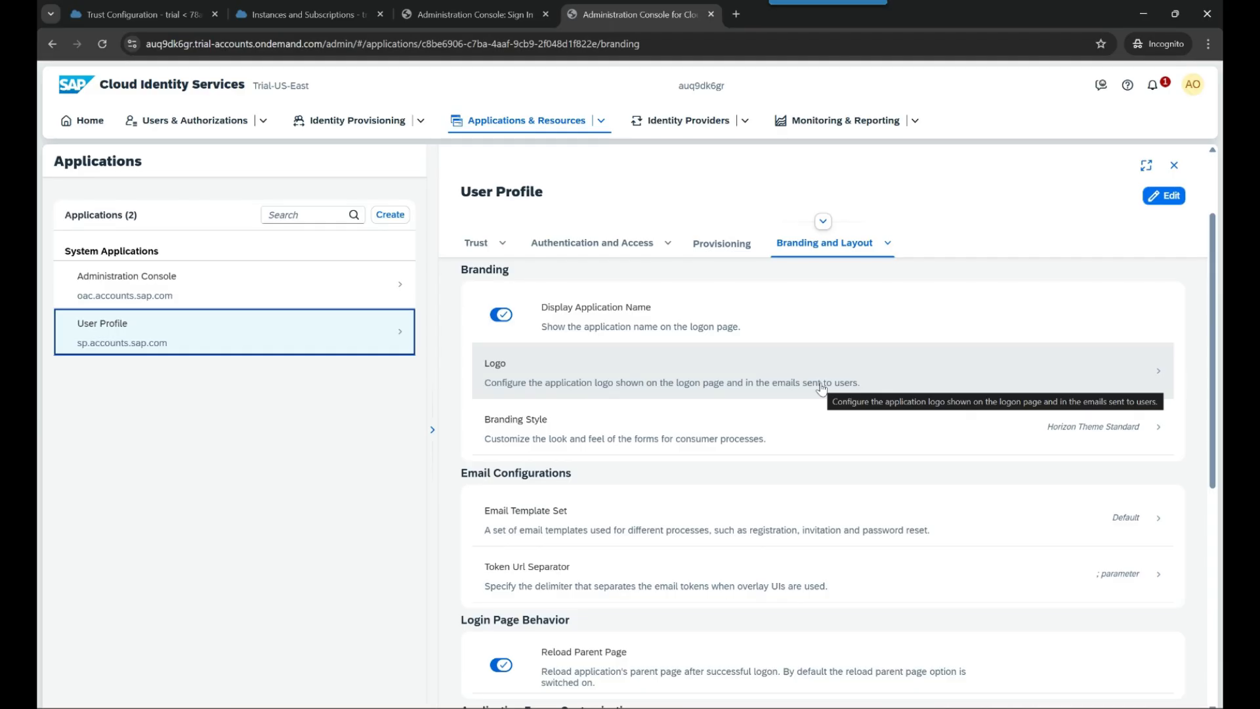
# - Leave the email template set as Default and go back to BTP Trust Configuration
pyautogui.click(571, 528)
pyautogui.click(568, 532)
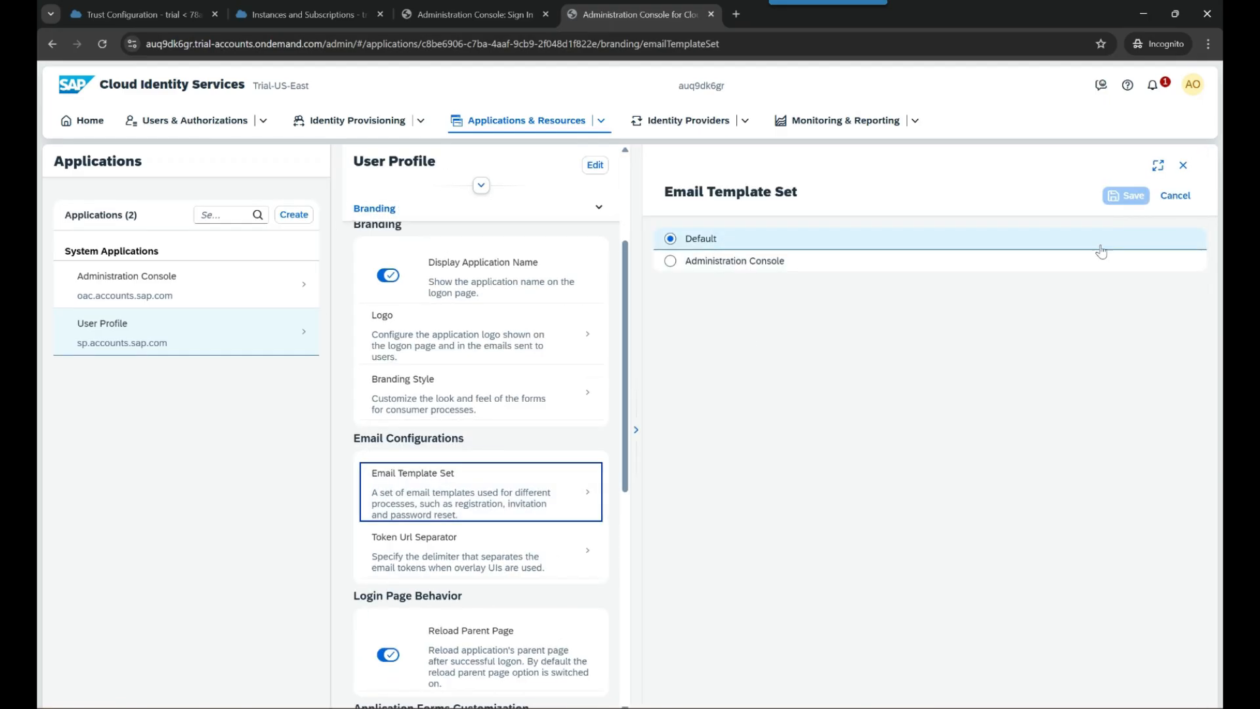
pyautogui.click(1171, 197)
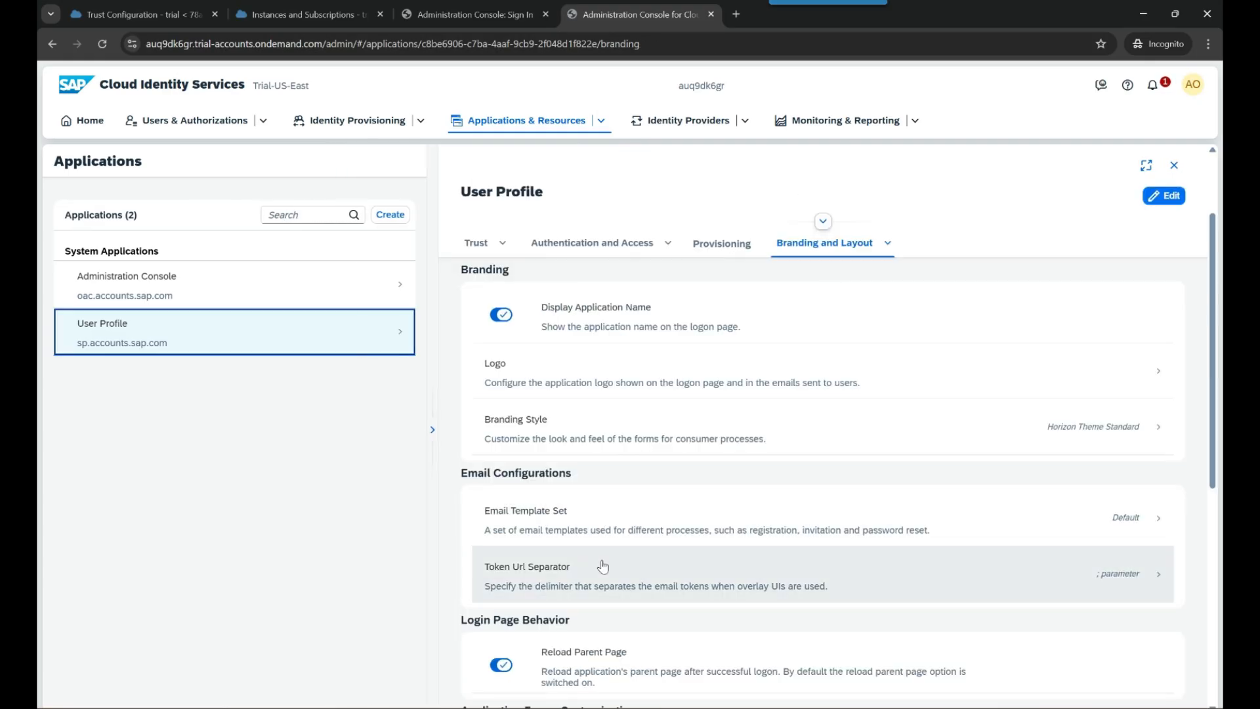
pyautogui.scroll(-5, 614, 591)
pyautogui.scroll(8, 627, 597)
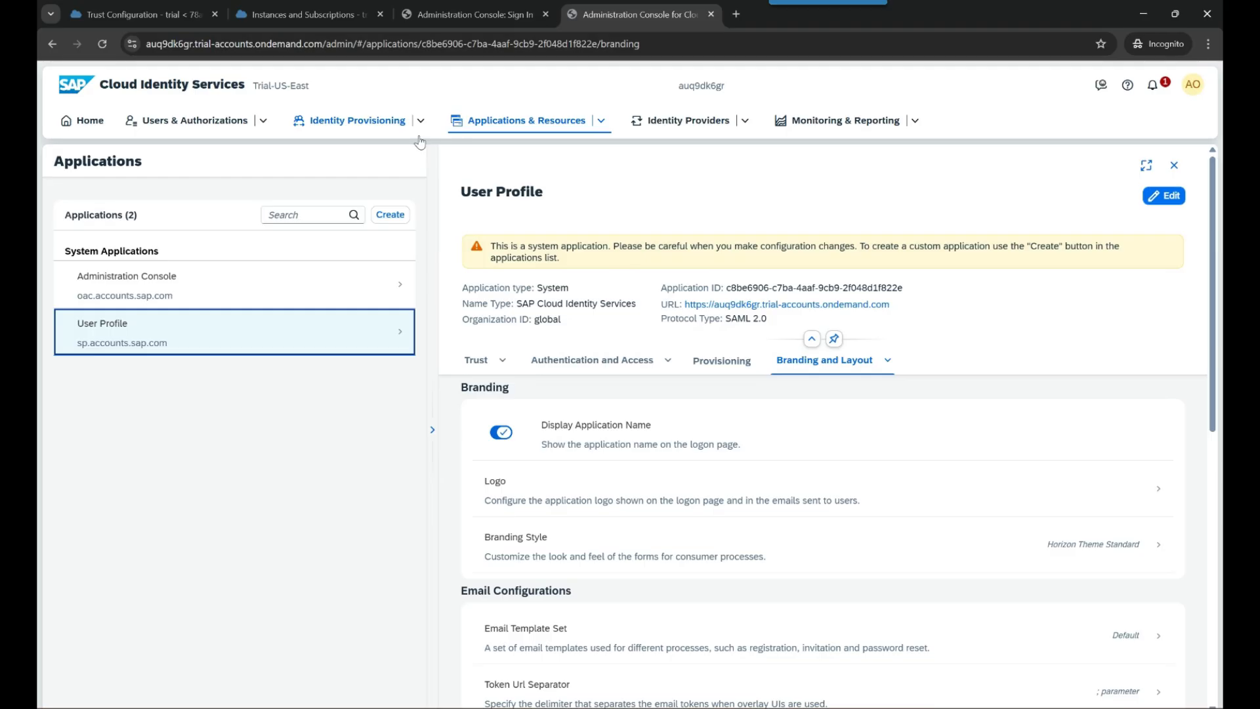
pyautogui.click(89, 121)
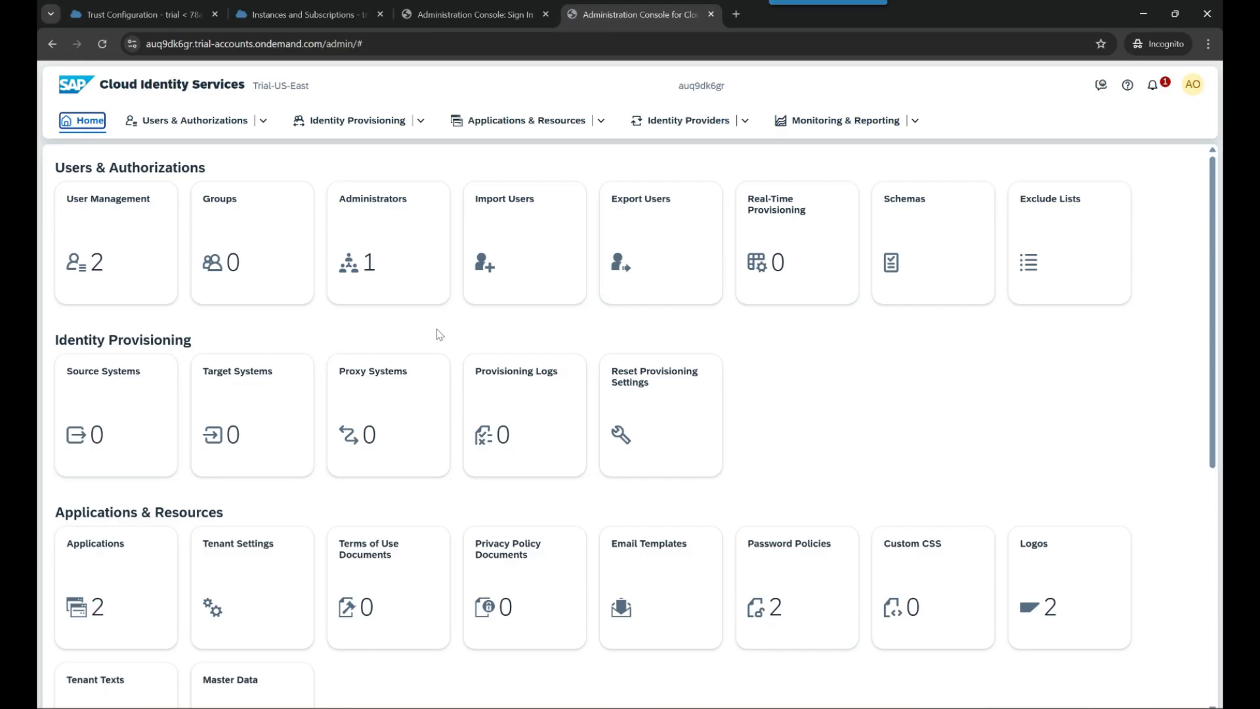
pyautogui.click(118, 16)
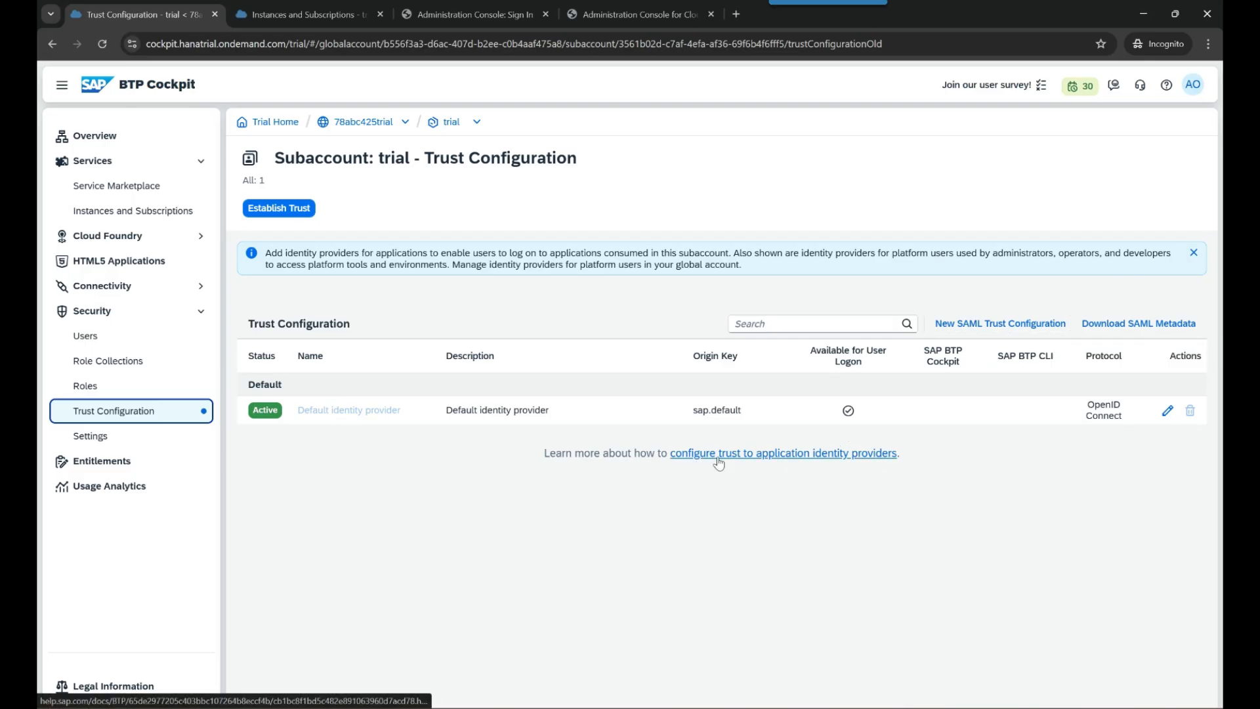
# - Start establishing trust with the trial Identity tenant and reach the Choose Domain step
pyautogui.click(1013, 656)
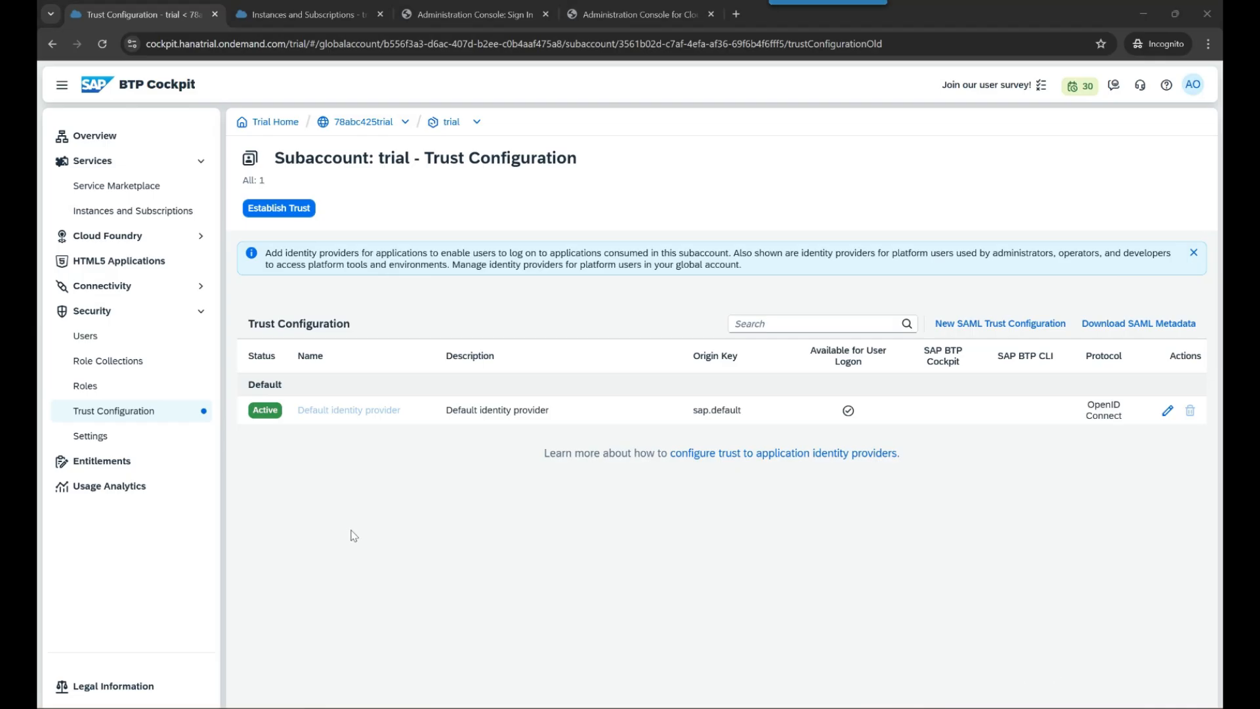
pyautogui.click(292, 210)
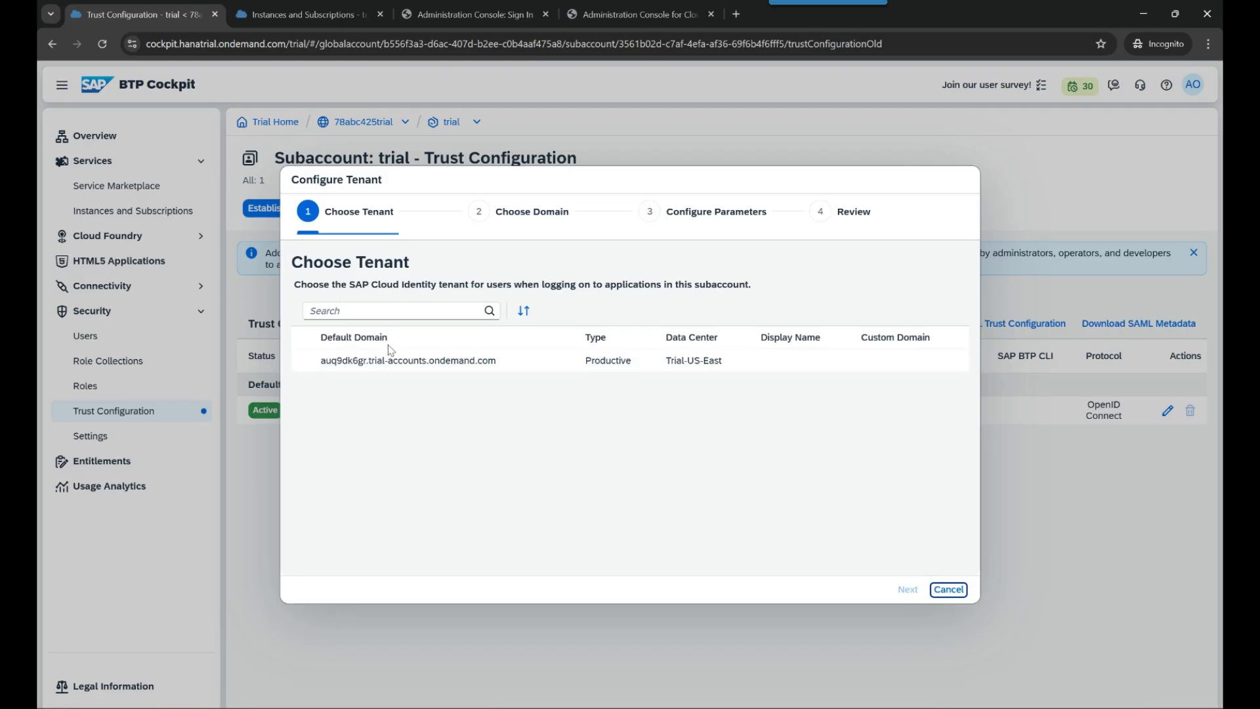
pyautogui.click(418, 373)
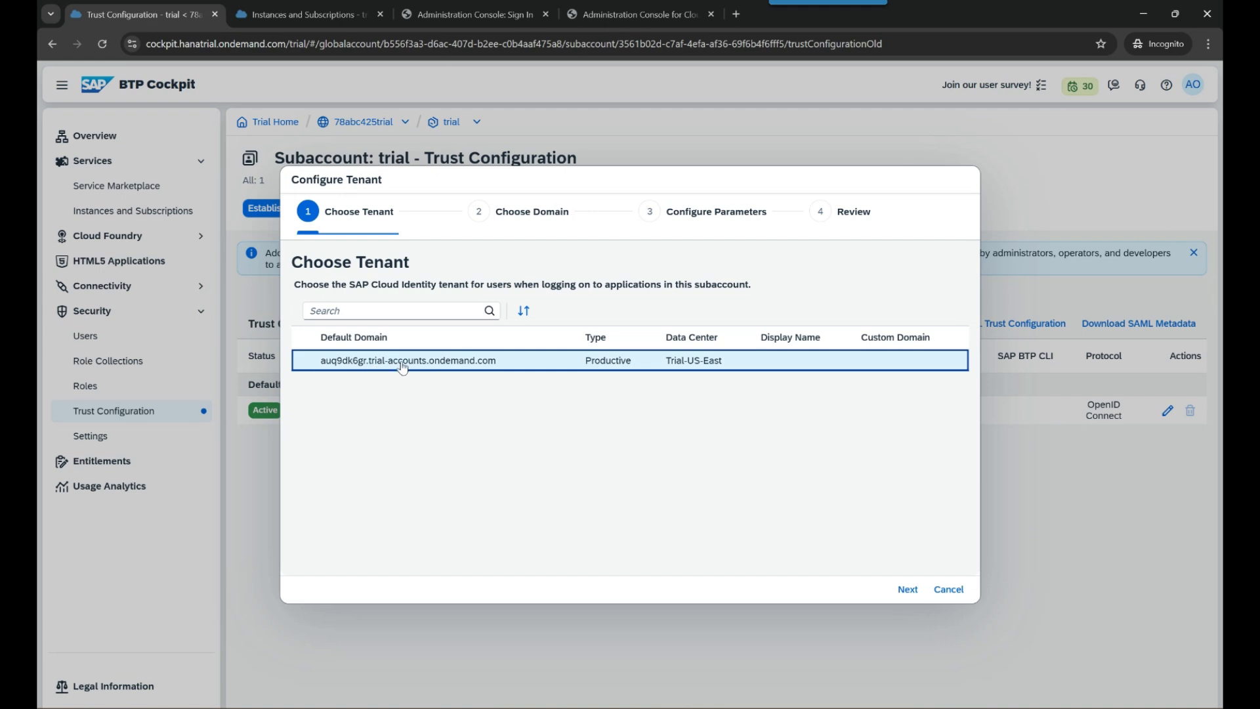
pyautogui.click(908, 589)
pyautogui.click(947, 333)
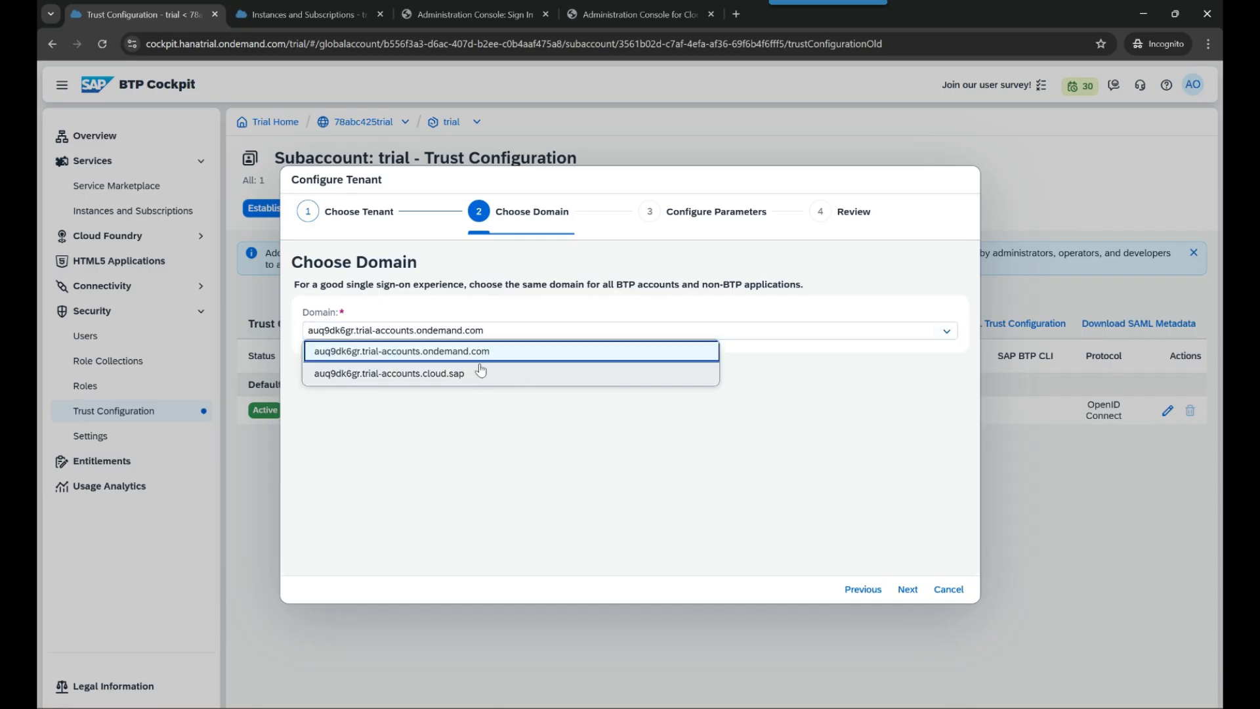
pyautogui.click(617, 17)
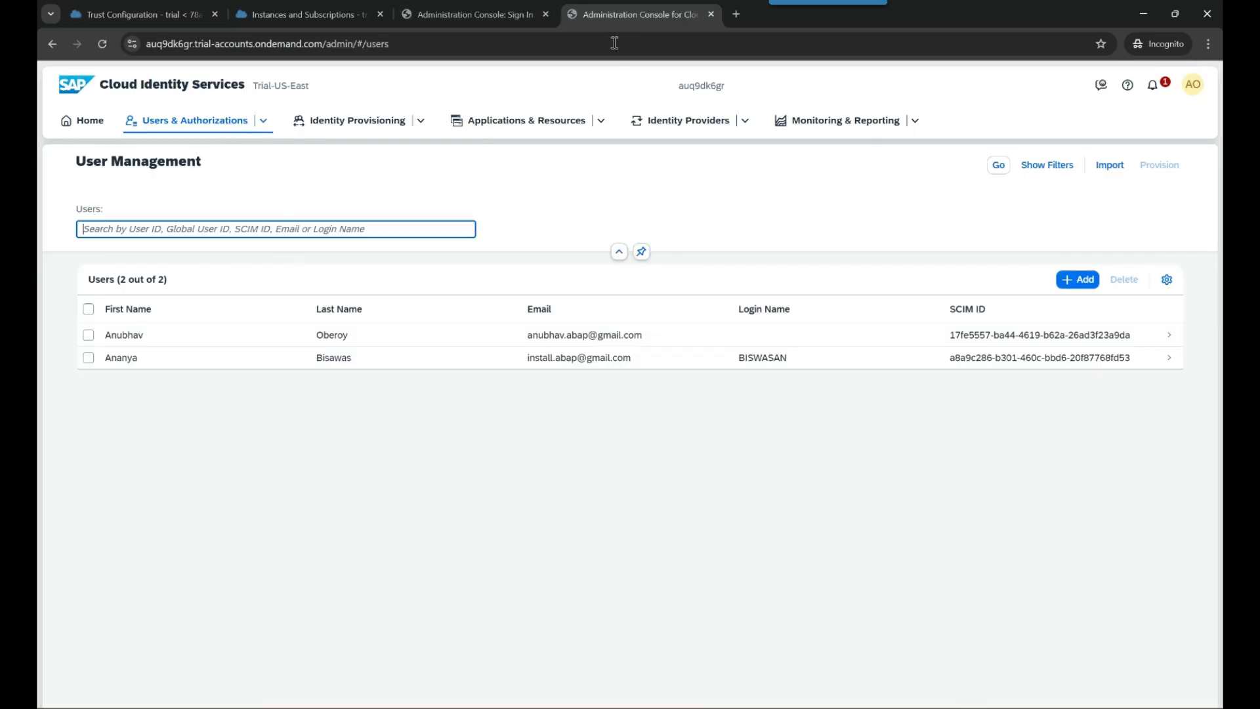
# - Look up the User Profile application's tenant URL, then return to the trust wizard
pyautogui.click(520, 126)
pyautogui.click(518, 145)
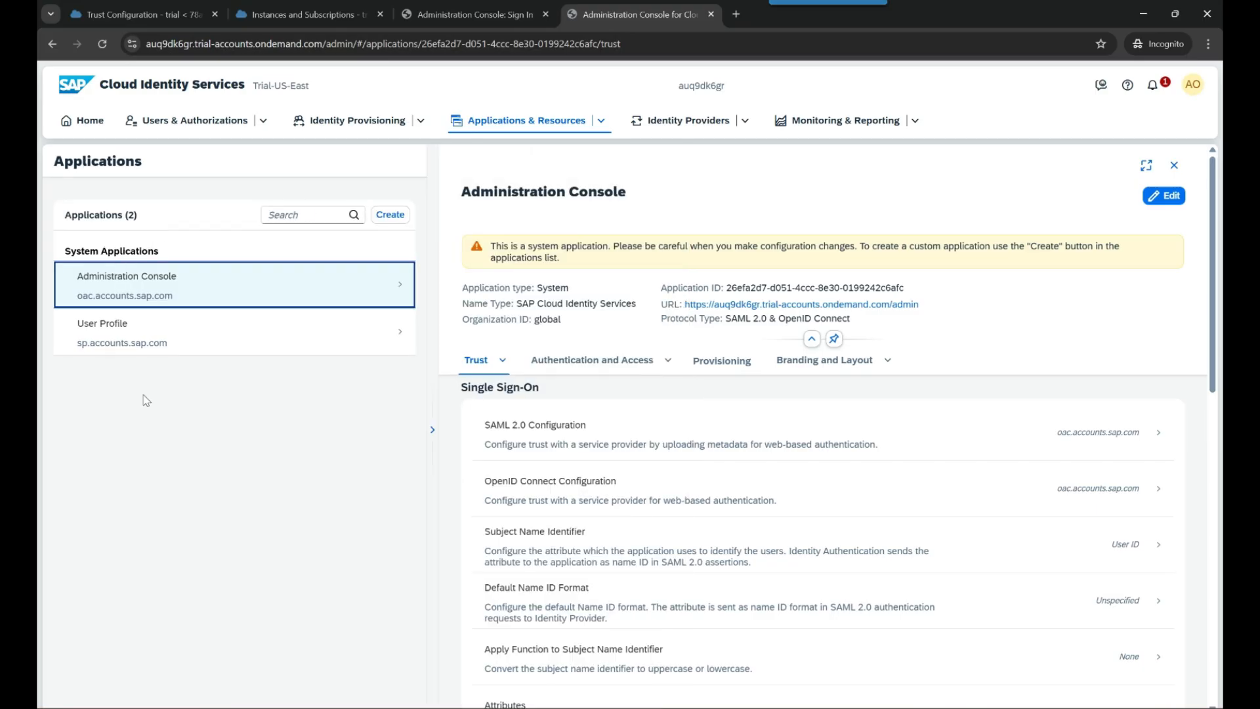
pyautogui.click(178, 329)
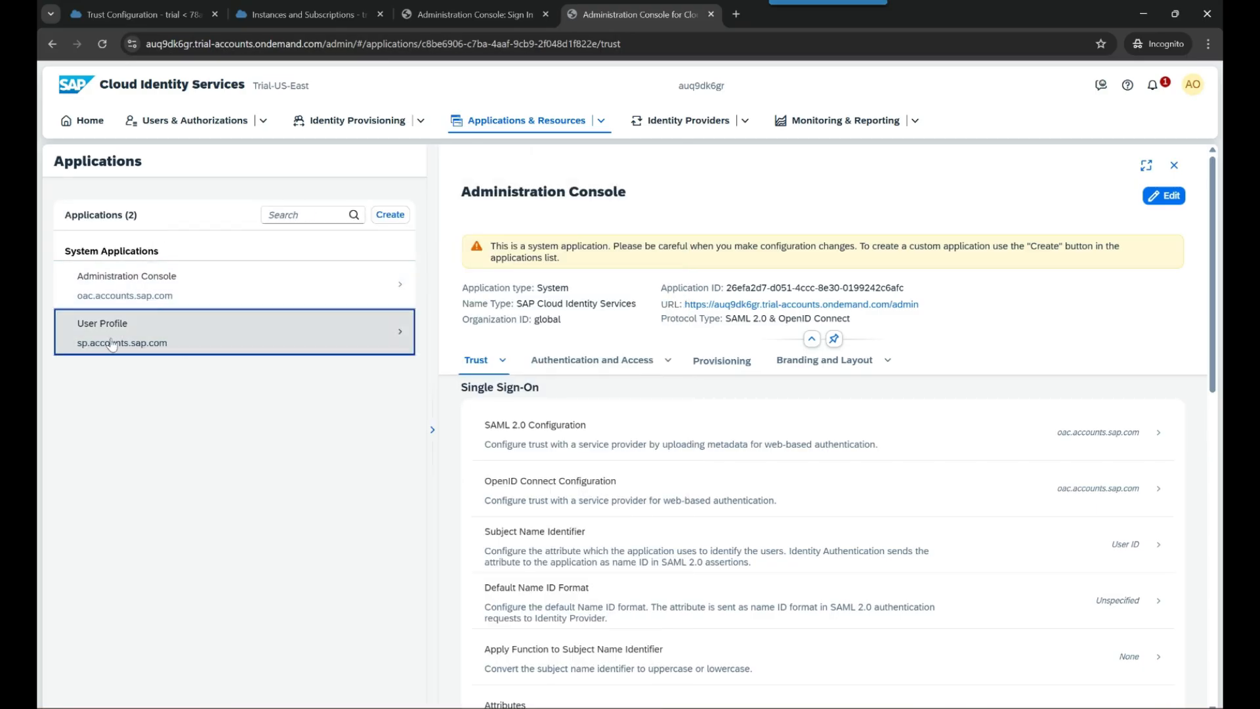
pyautogui.moveTo(662, 306); pyautogui.dragTo(684, 311)
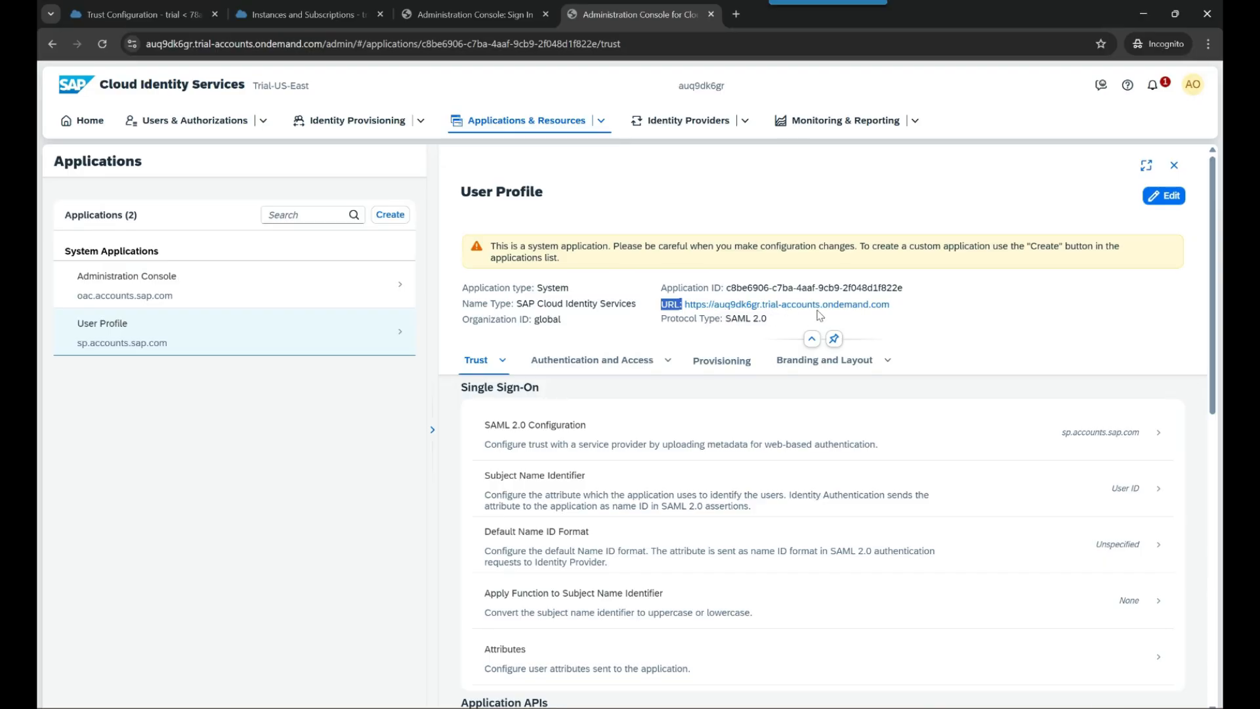
pyautogui.moveTo(906, 308); pyautogui.dragTo(683, 305)
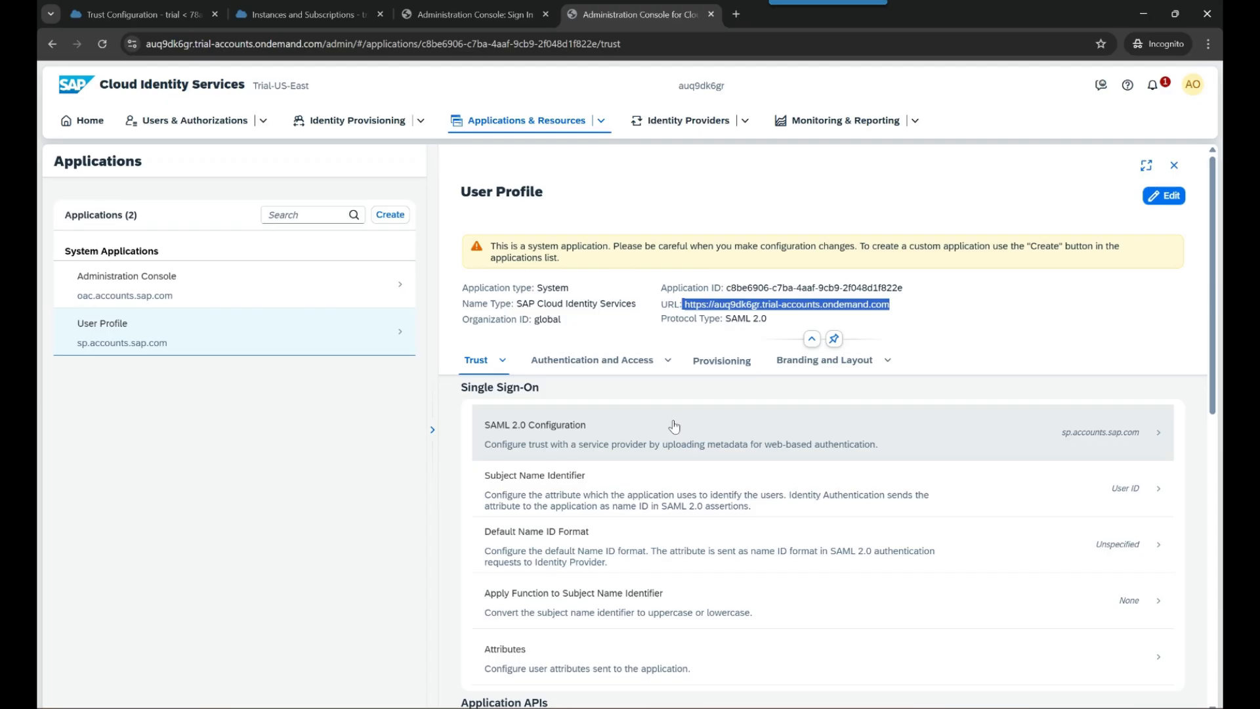
pyautogui.click(331, 11)
pyautogui.click(398, 16)
pyautogui.click(183, 9)
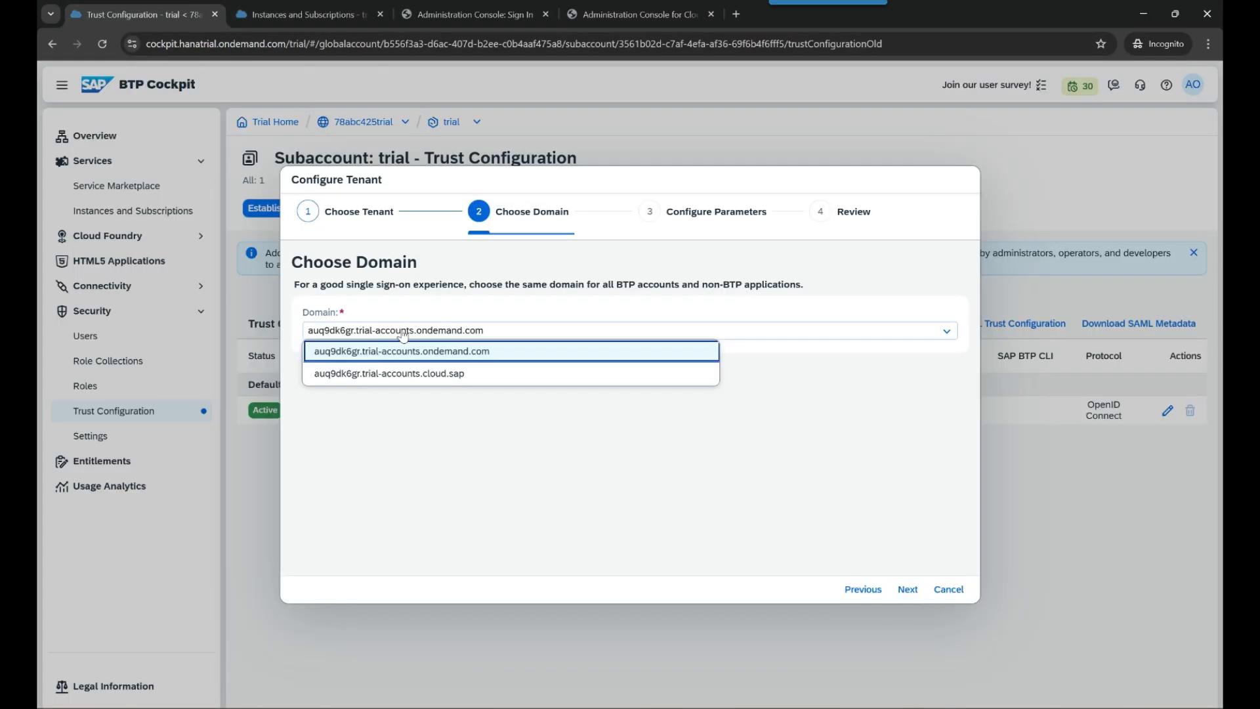
# - Keep the trial-accounts.ondemand.com domain and leave the origin key as sap.custom
pyautogui.click(395, 408)
pyautogui.click(432, 333)
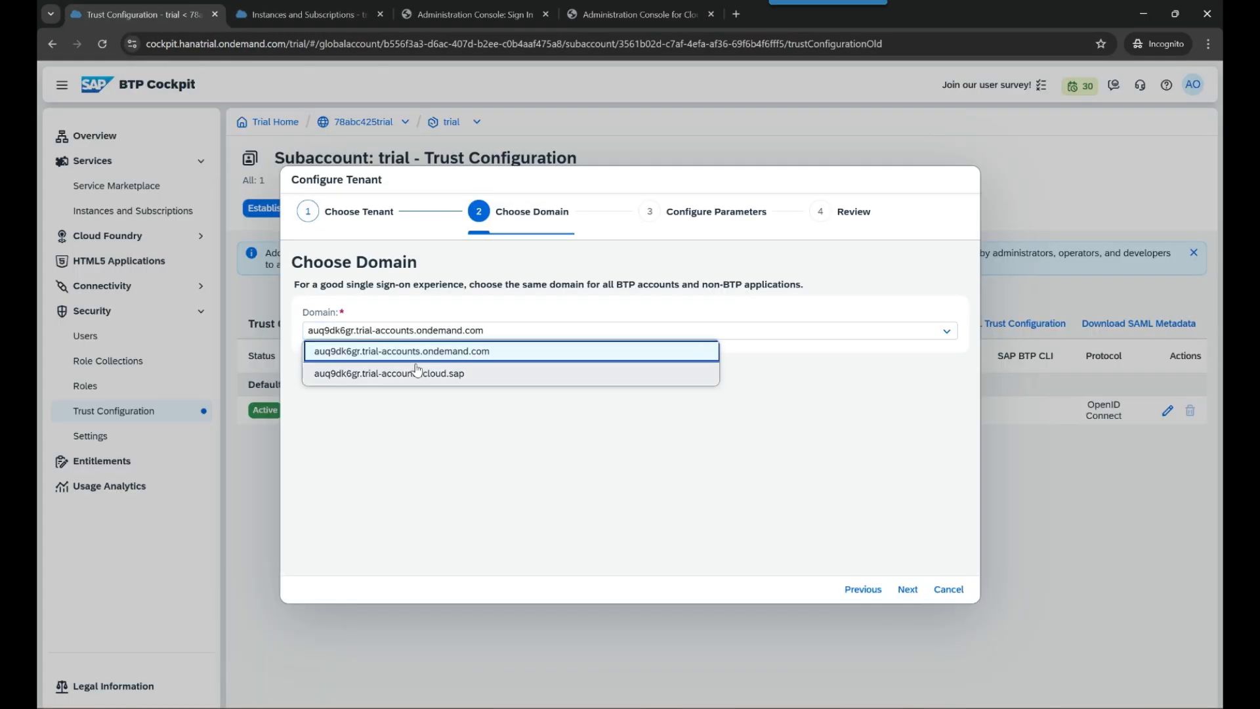
pyautogui.click(380, 544)
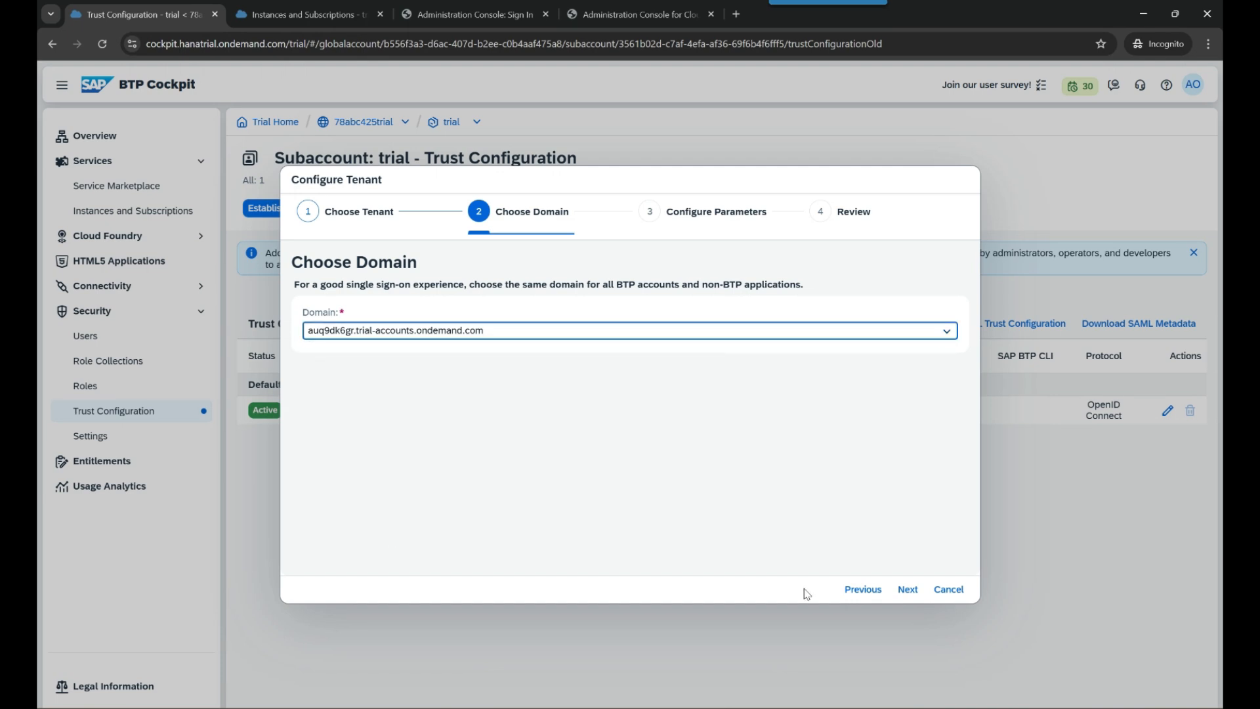
pyautogui.click(908, 590)
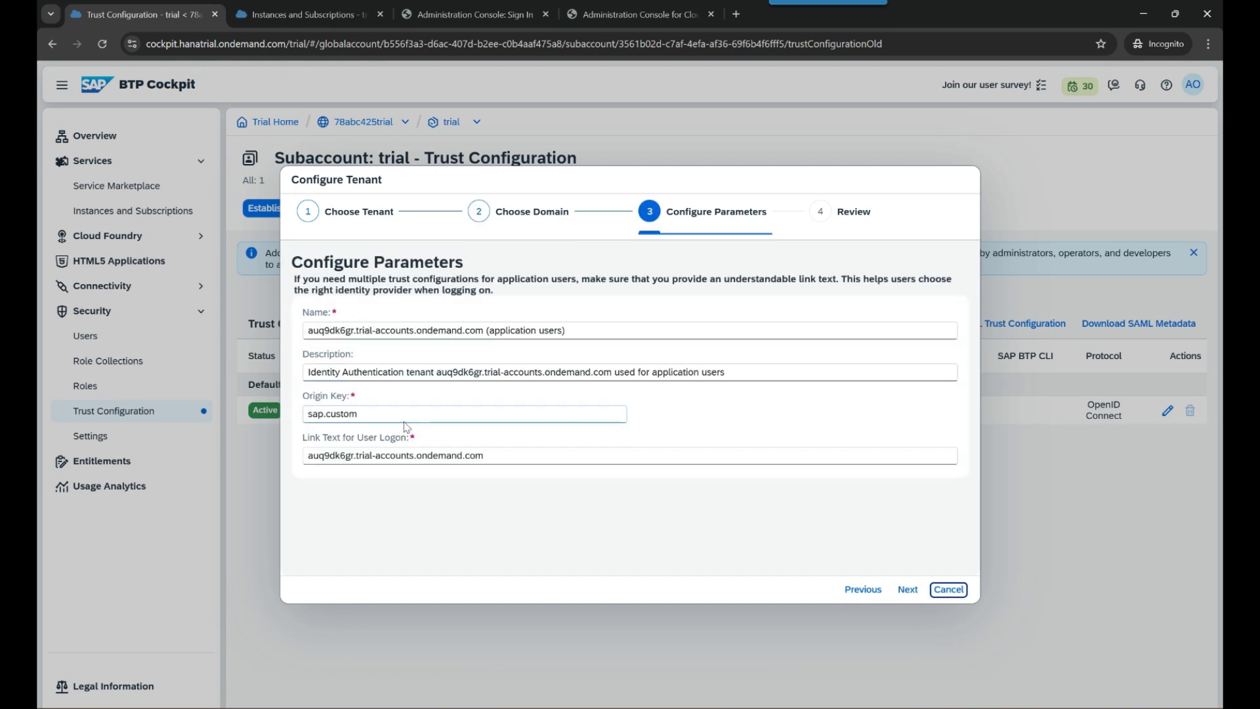
pyautogui.click(357, 414)
pyautogui.doubleClick(342, 414)
pyautogui.click(357, 546)
pyautogui.moveTo(371, 417)
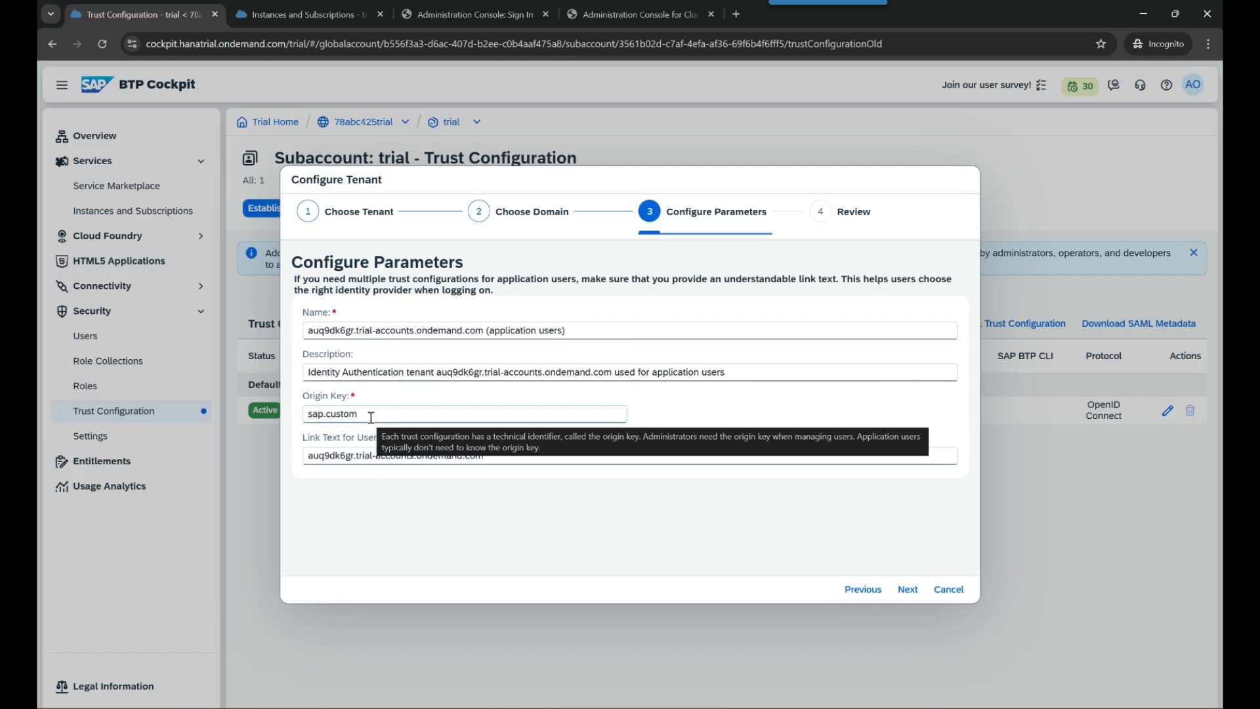
pyautogui.doubleClick(371, 418)
pyautogui.click(396, 583)
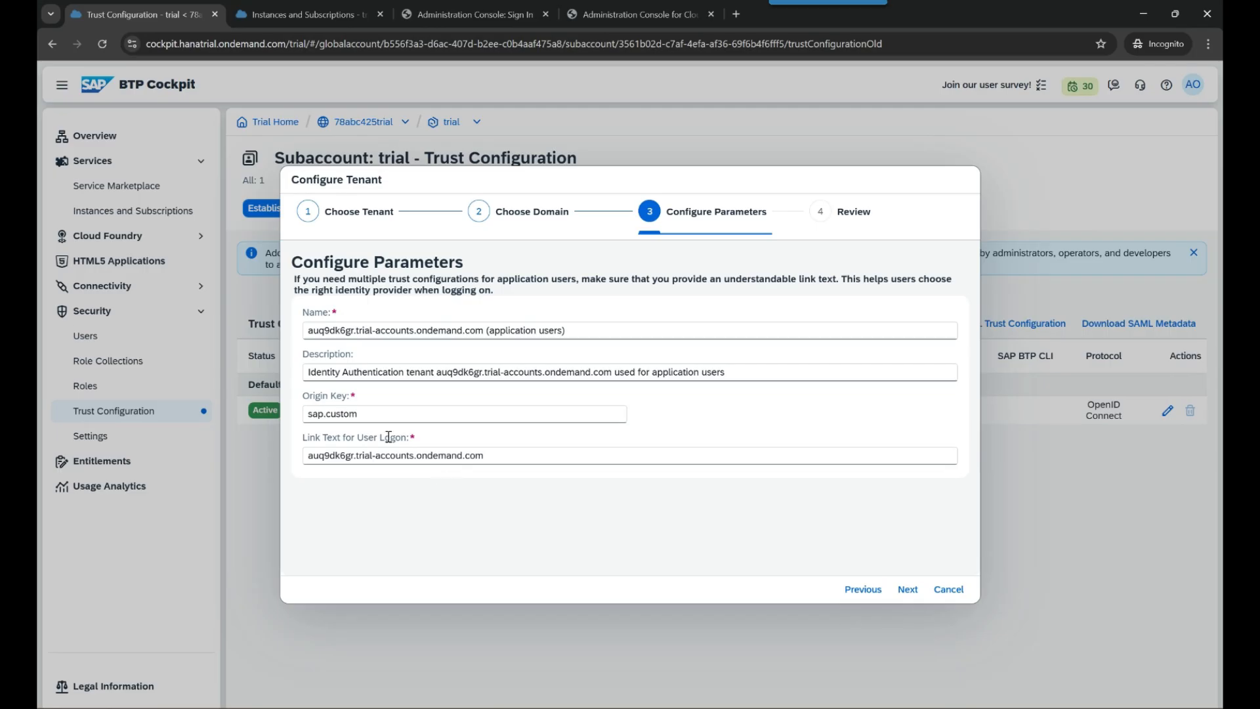
# - Review and finish, adding the tenant as an active custom identity provider
pyautogui.click(907, 589)
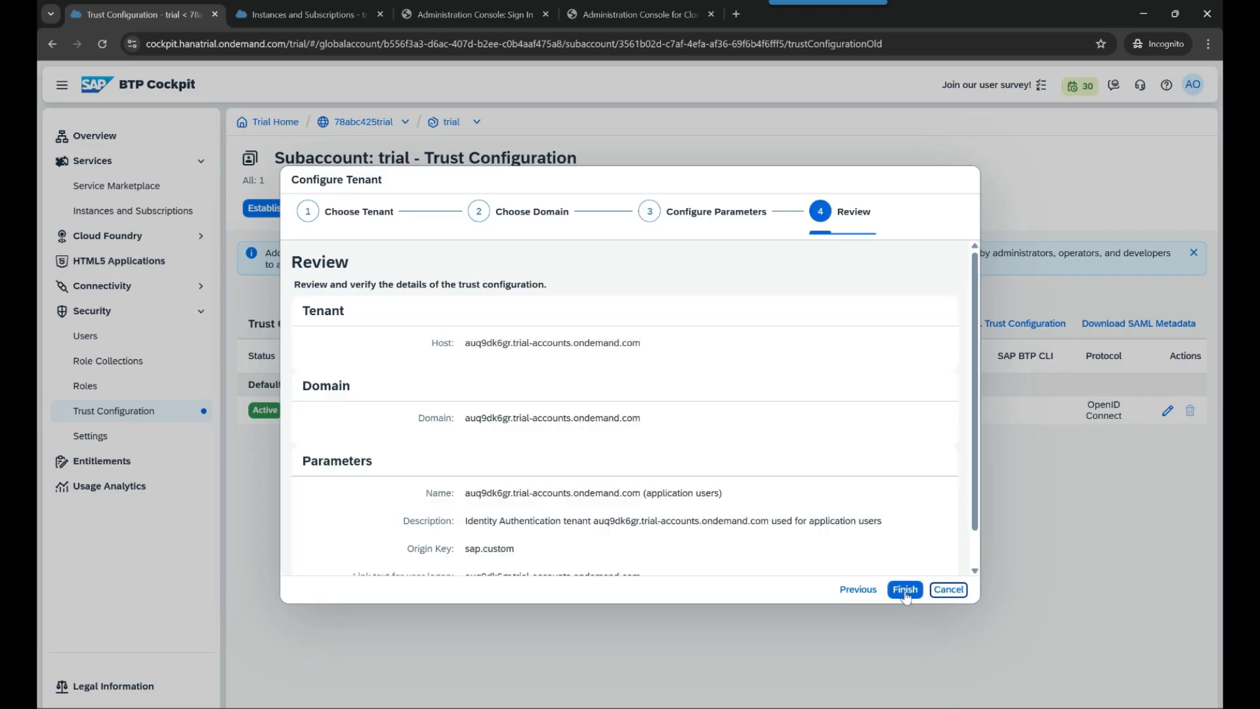
pyautogui.scroll(-1, 786, 487)
pyautogui.click(906, 590)
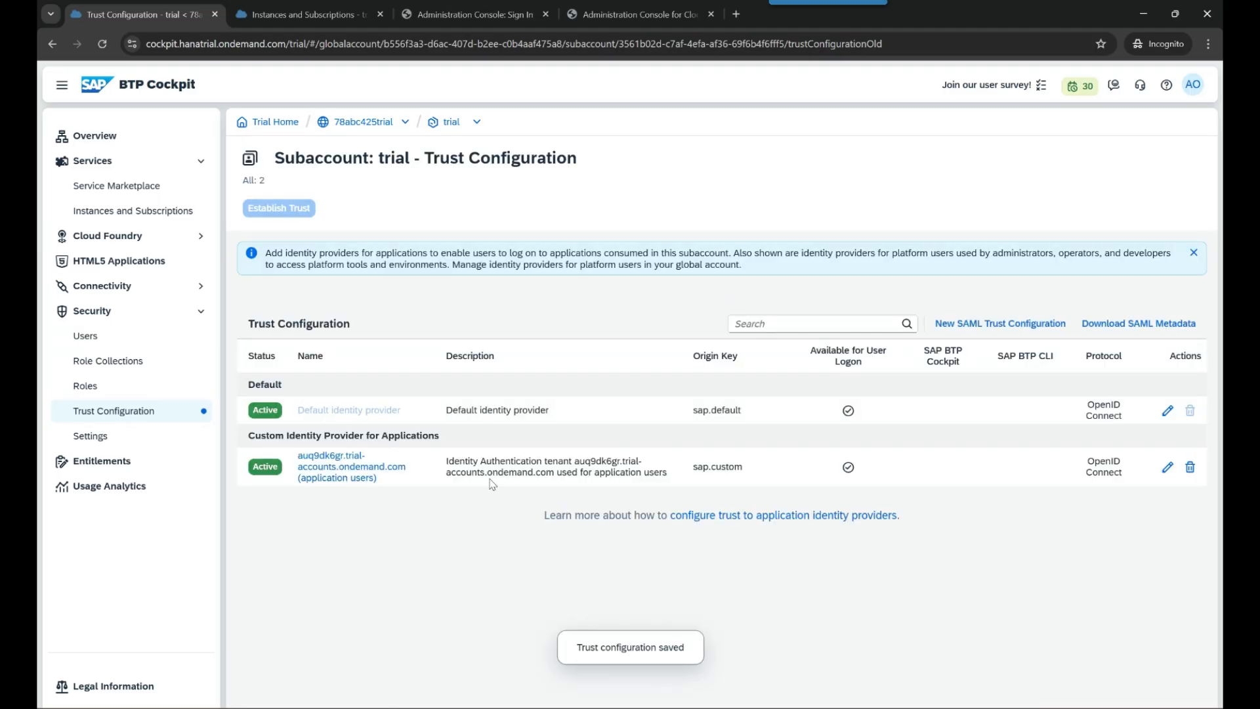
pyautogui.moveTo(447, 467); pyautogui.dragTo(652, 480)
pyautogui.click(653, 481)
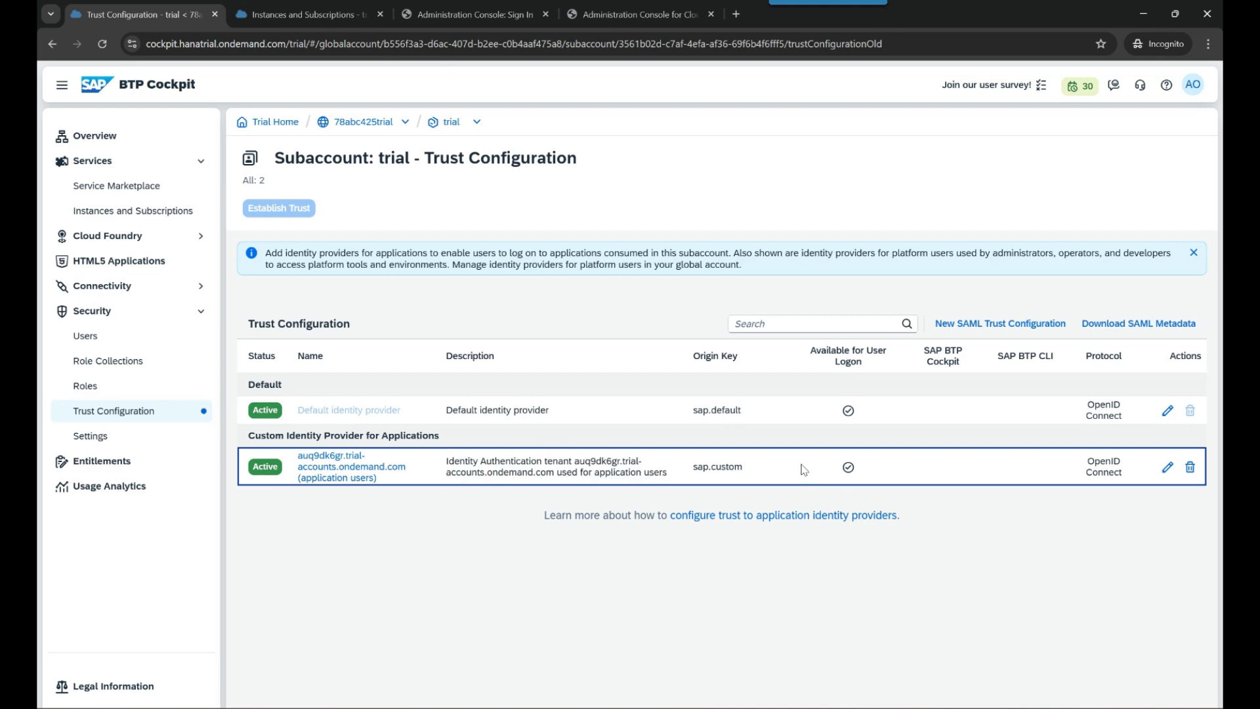
# - Subscribe to SAP Build Work Zone, standard edition on the standard subscription plan
pyautogui.click(151, 214)
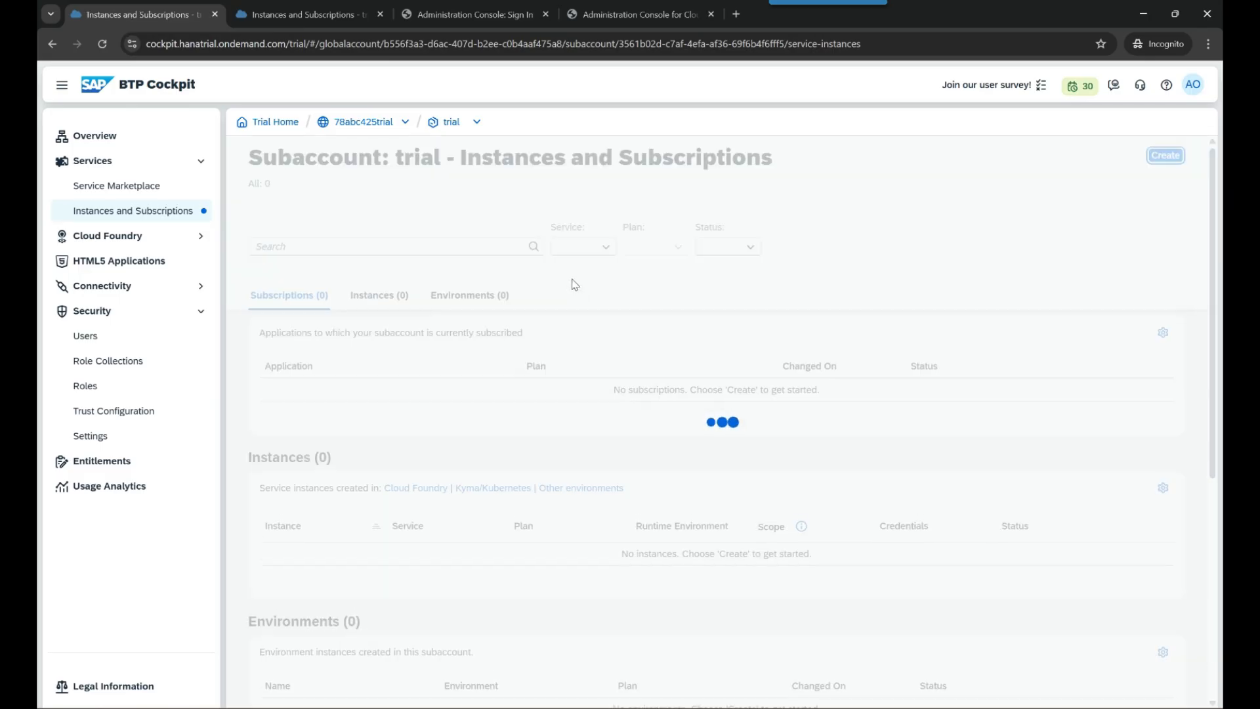
pyautogui.click(1166, 157)
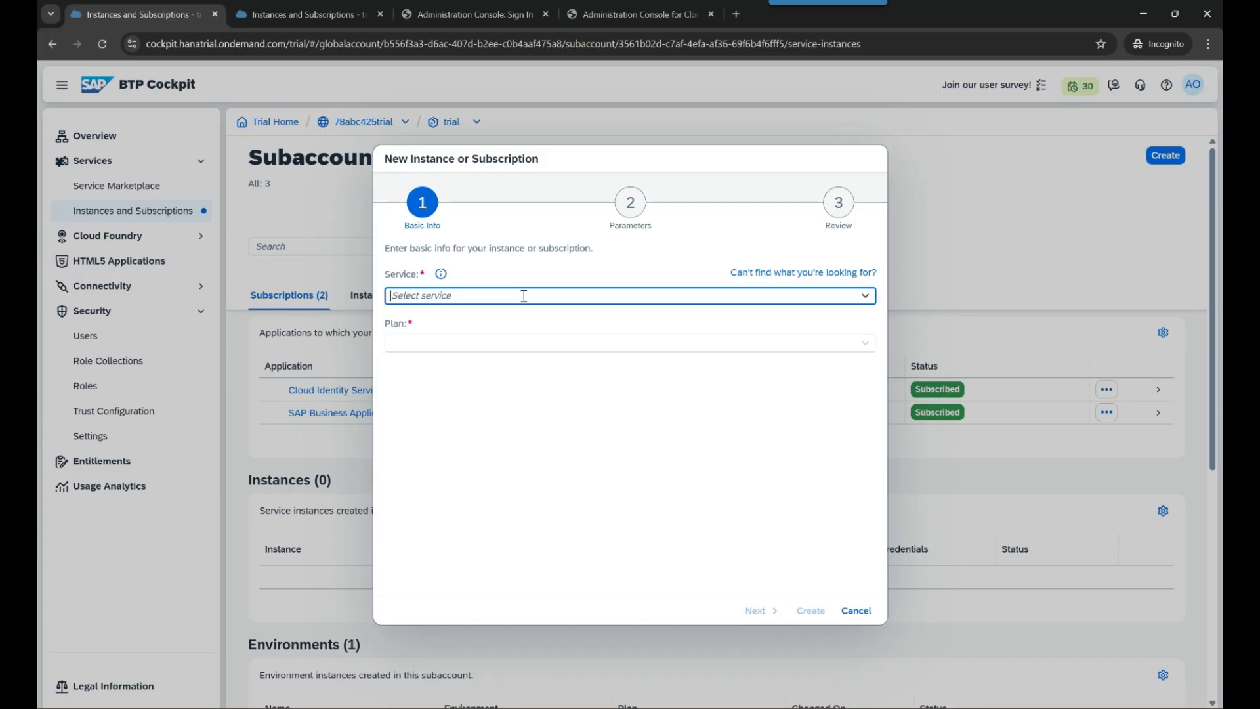
pyautogui.write('SAP Build Apps')
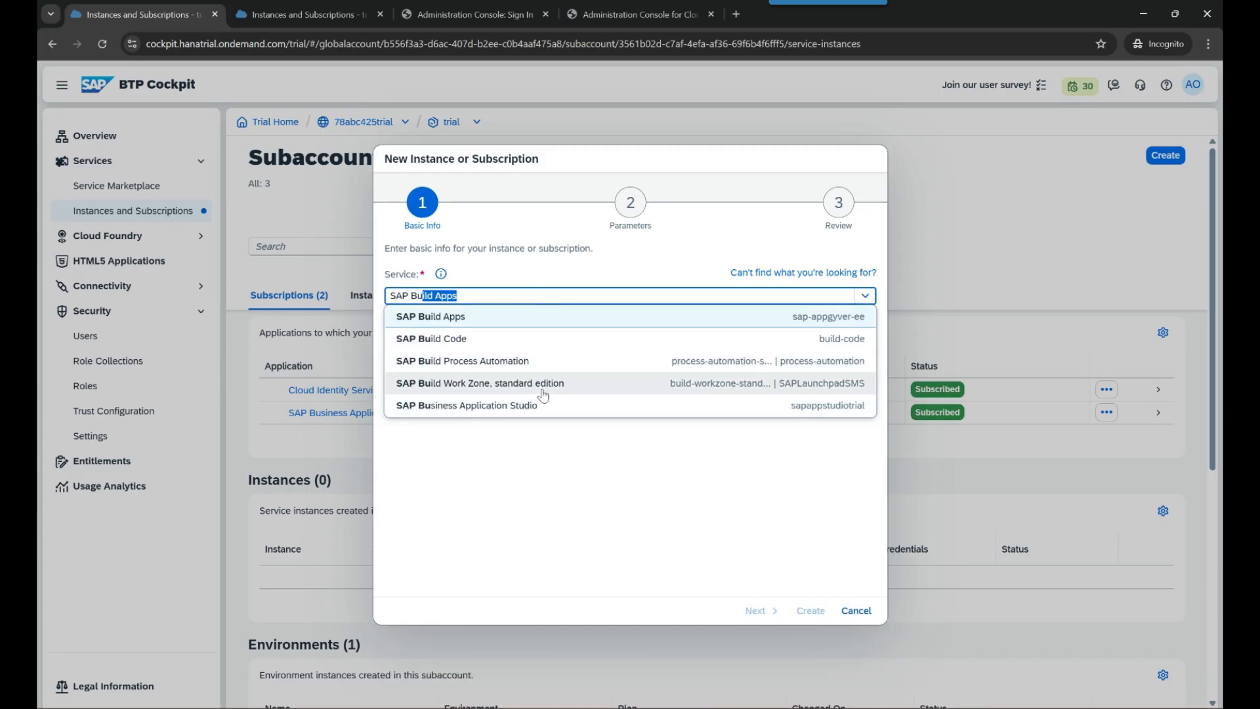
pyautogui.click(500, 388)
pyautogui.click(863, 347)
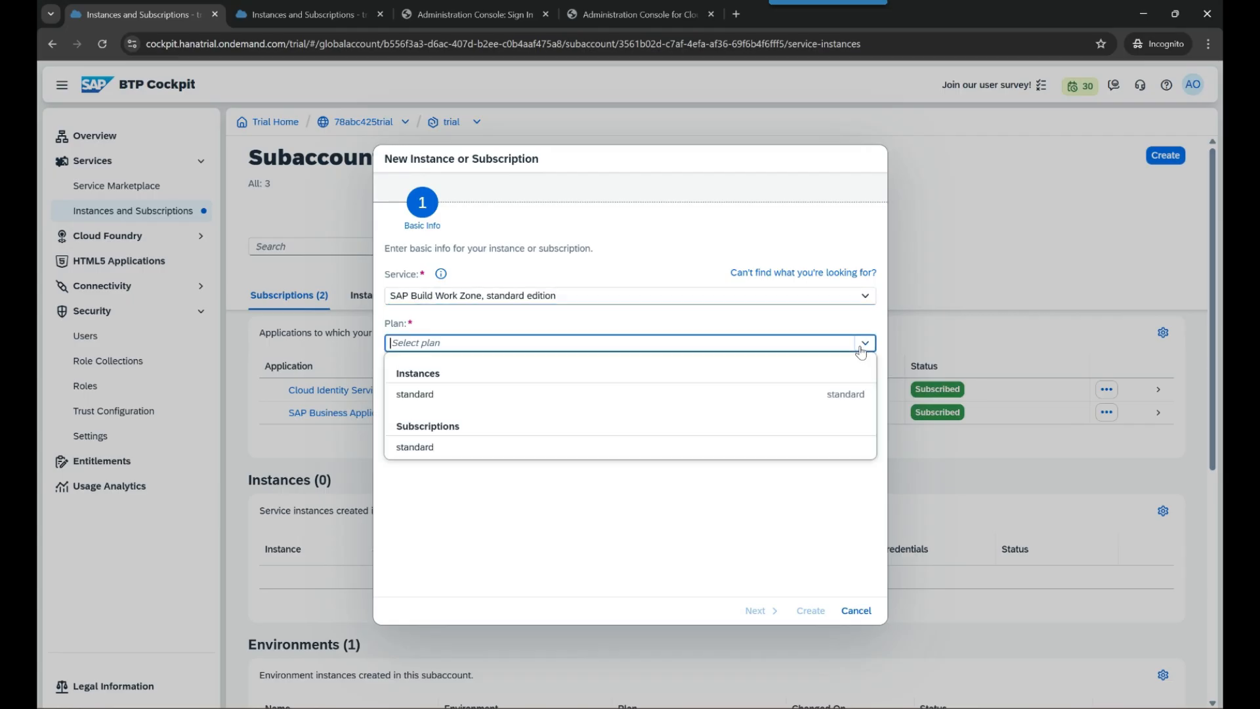
pyautogui.click(603, 452)
pyautogui.click(812, 612)
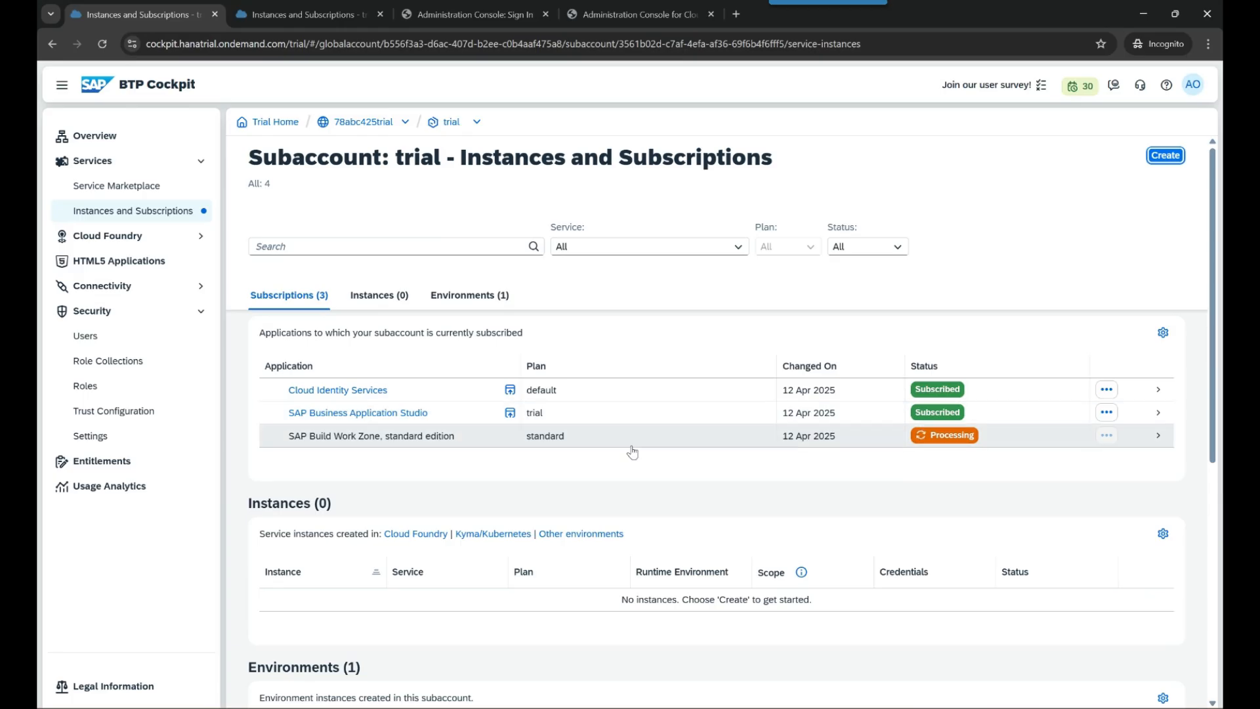
pyautogui.click(1050, 672)
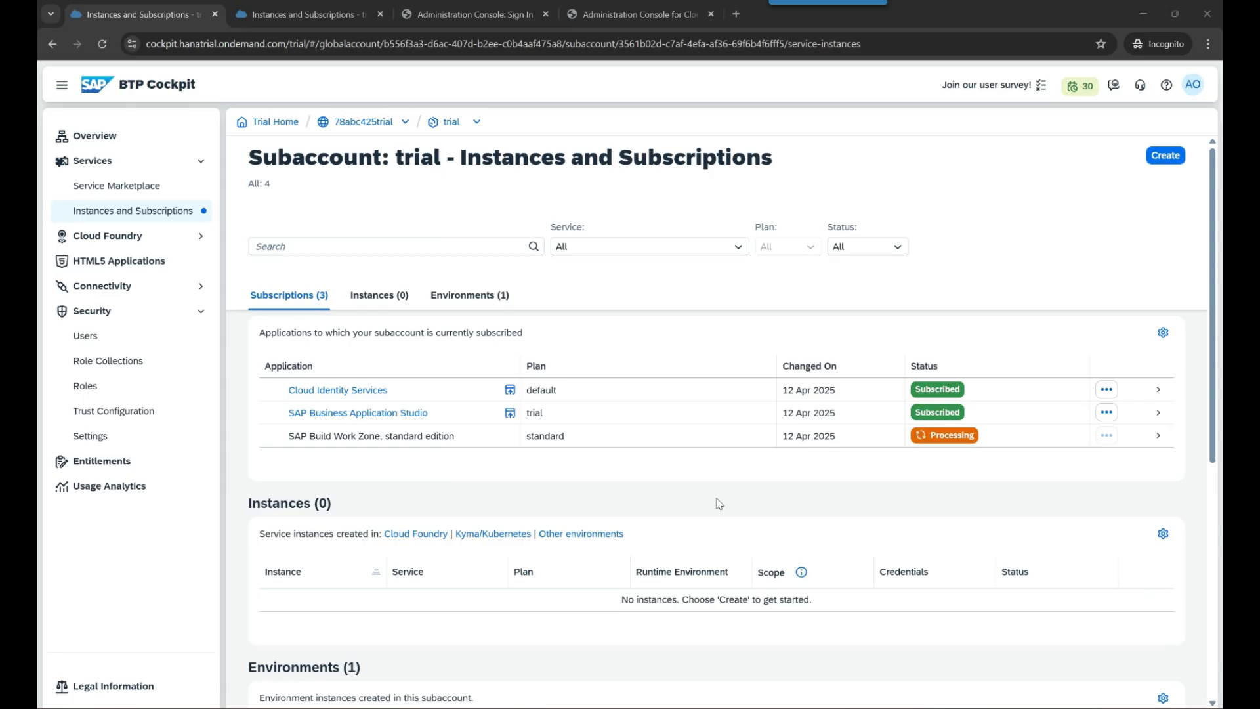
# - Confirm the Work Zone subscription shows Subscribed, then open Security > Users
pyautogui.click(416, 442)
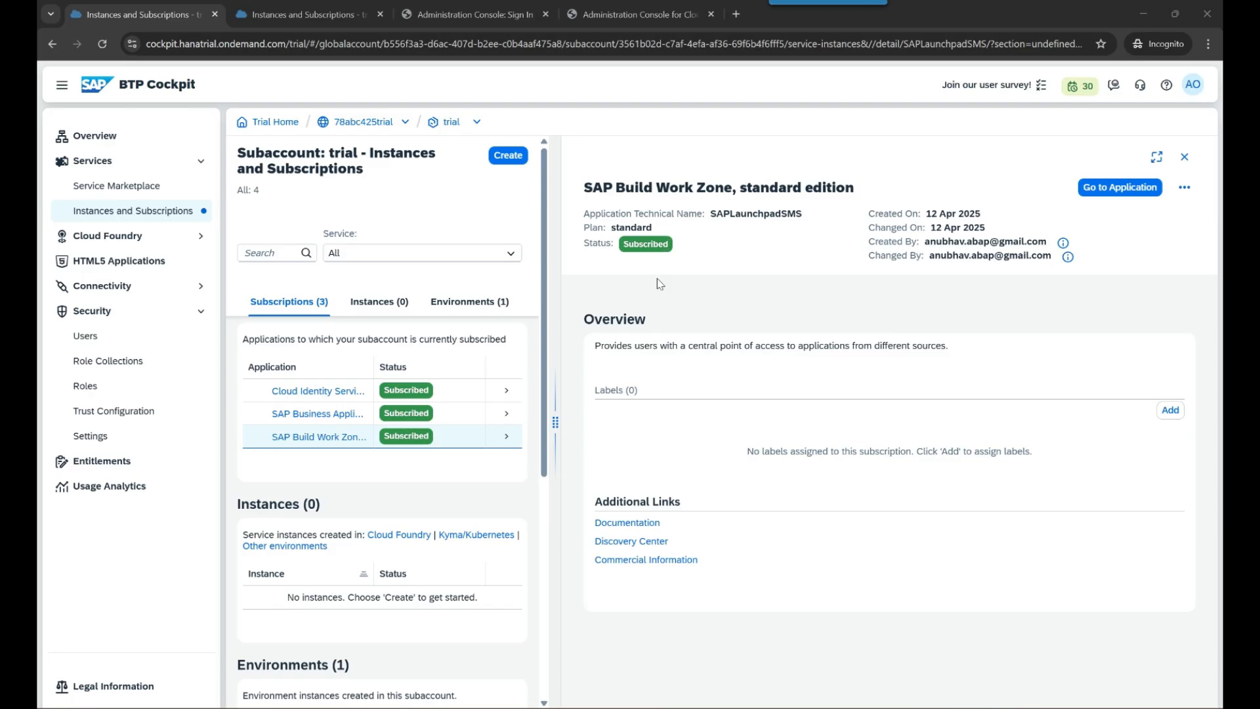
pyautogui.click(118, 343)
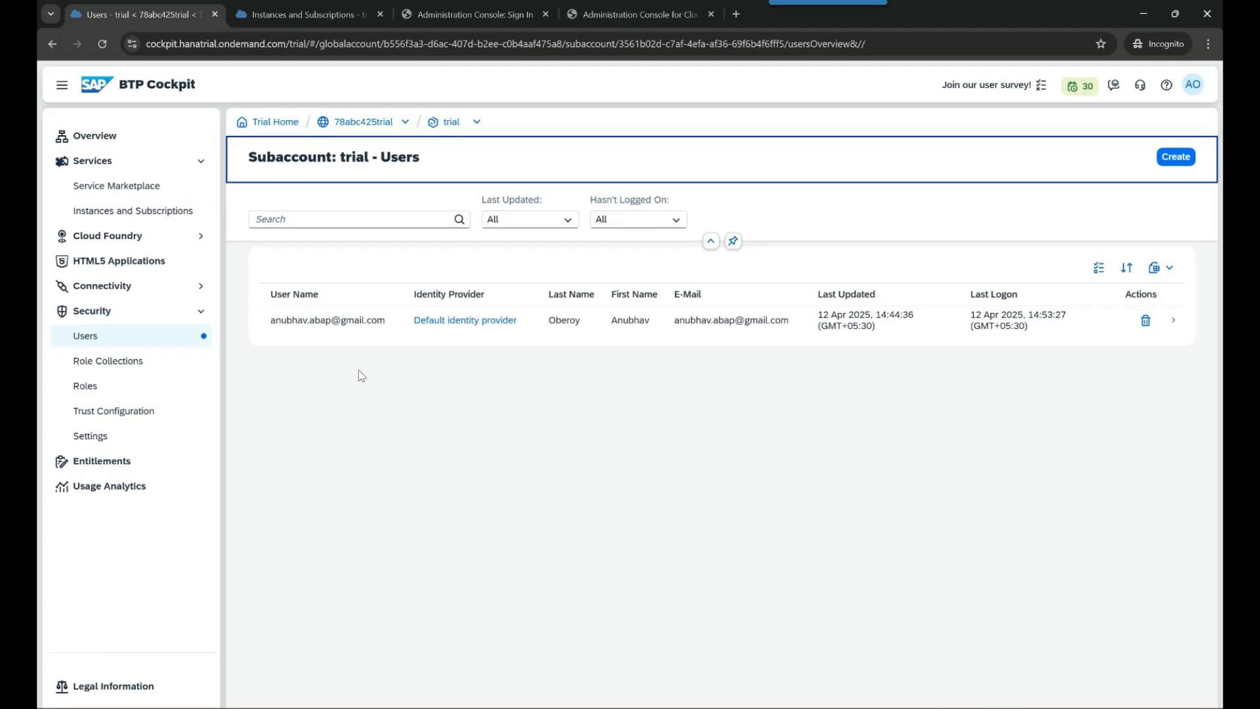
# - Create the first new user under the custom application identity provider
pyautogui.moveTo(264, 321); pyautogui.dragTo(385, 333)
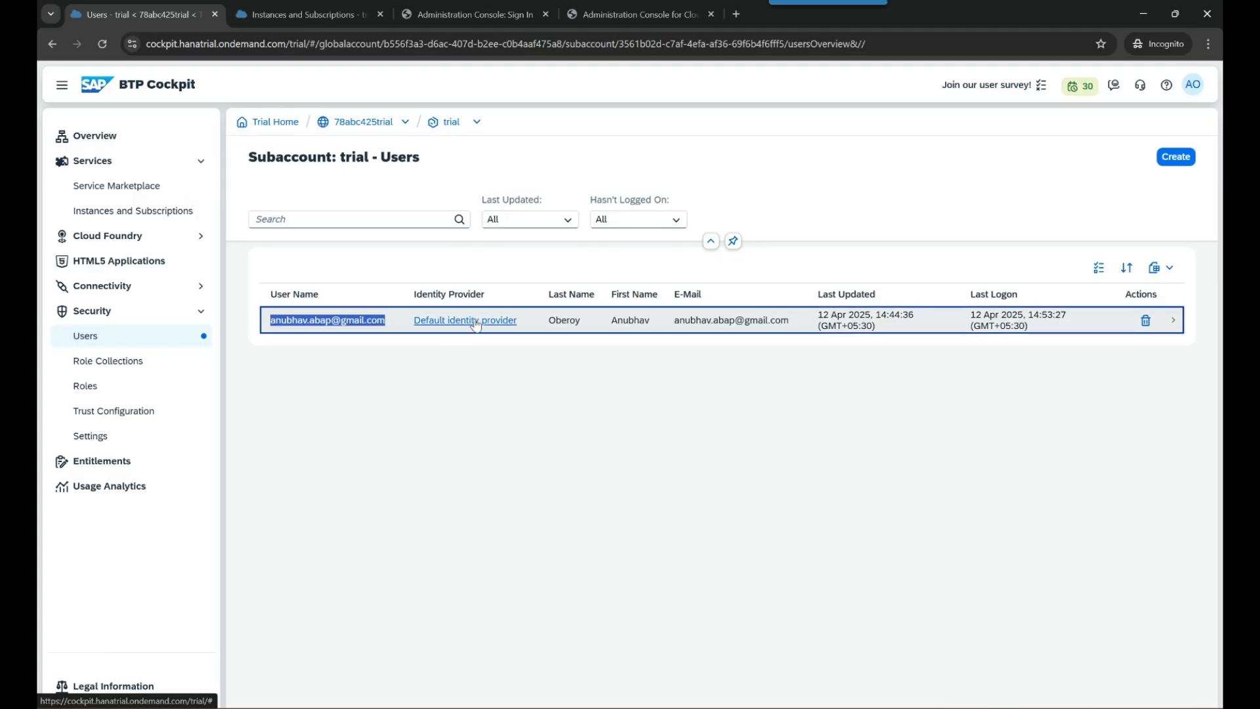
pyautogui.click(515, 394)
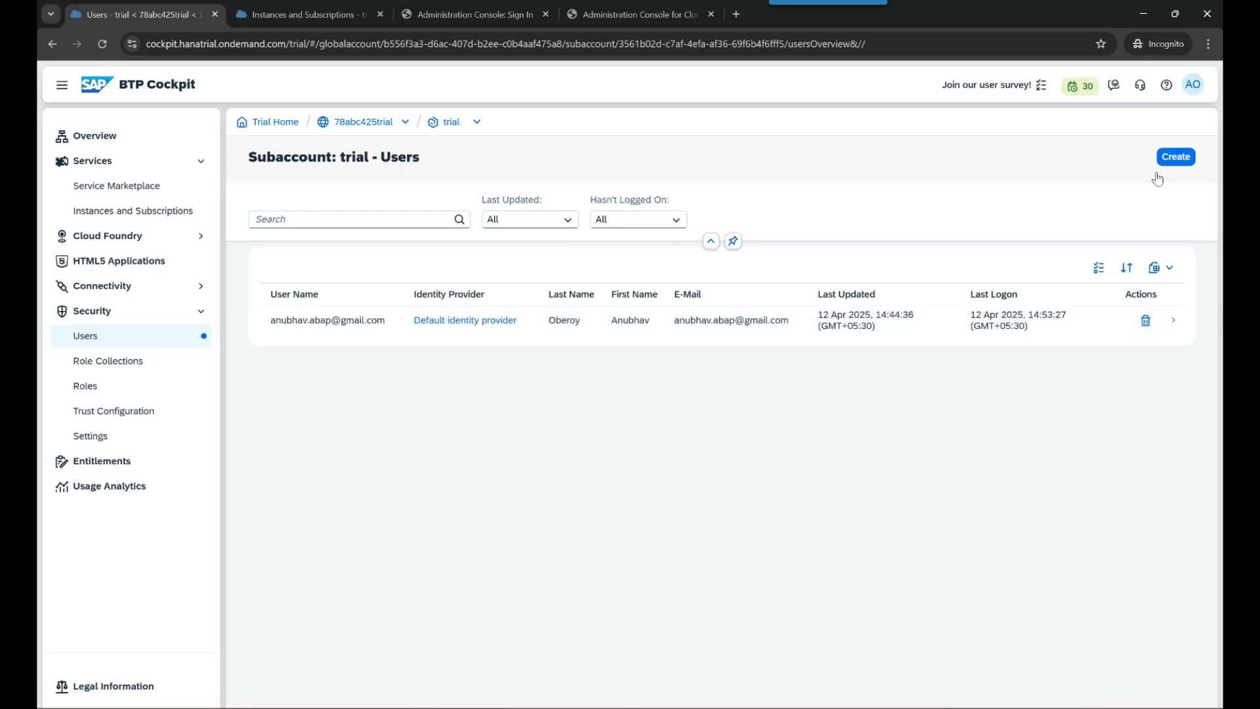
pyautogui.click(1176, 157)
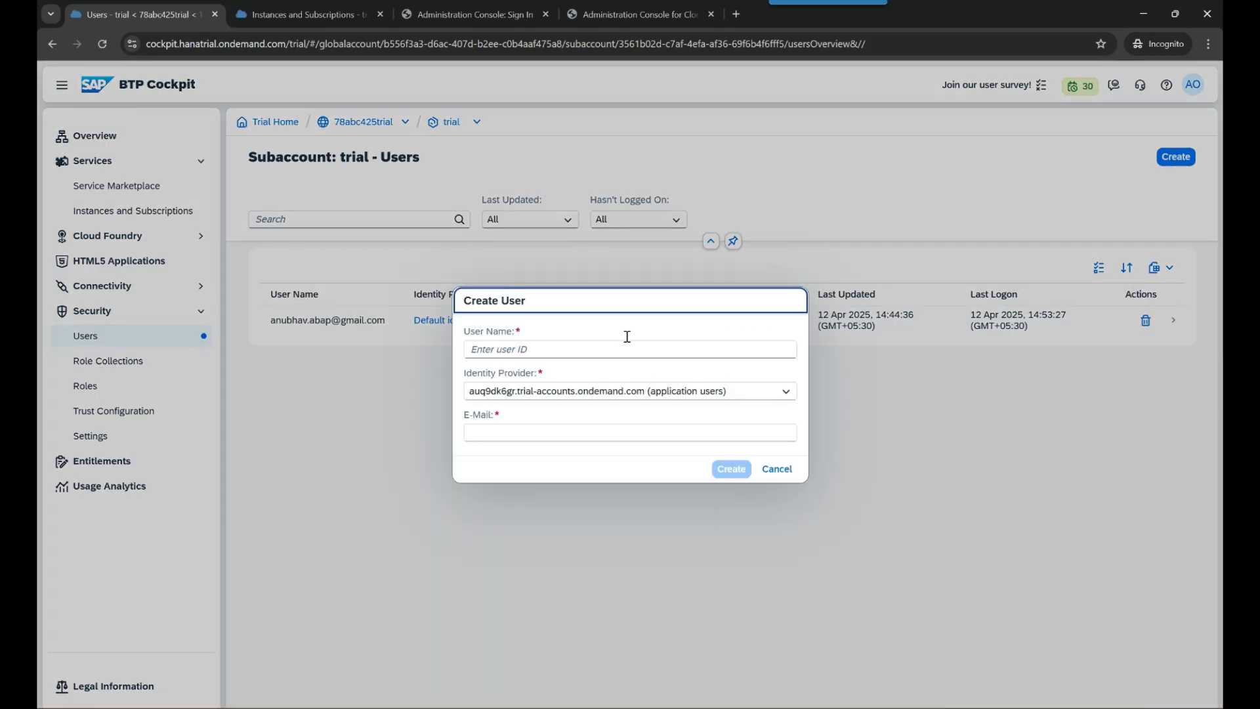
pyautogui.click(728, 354)
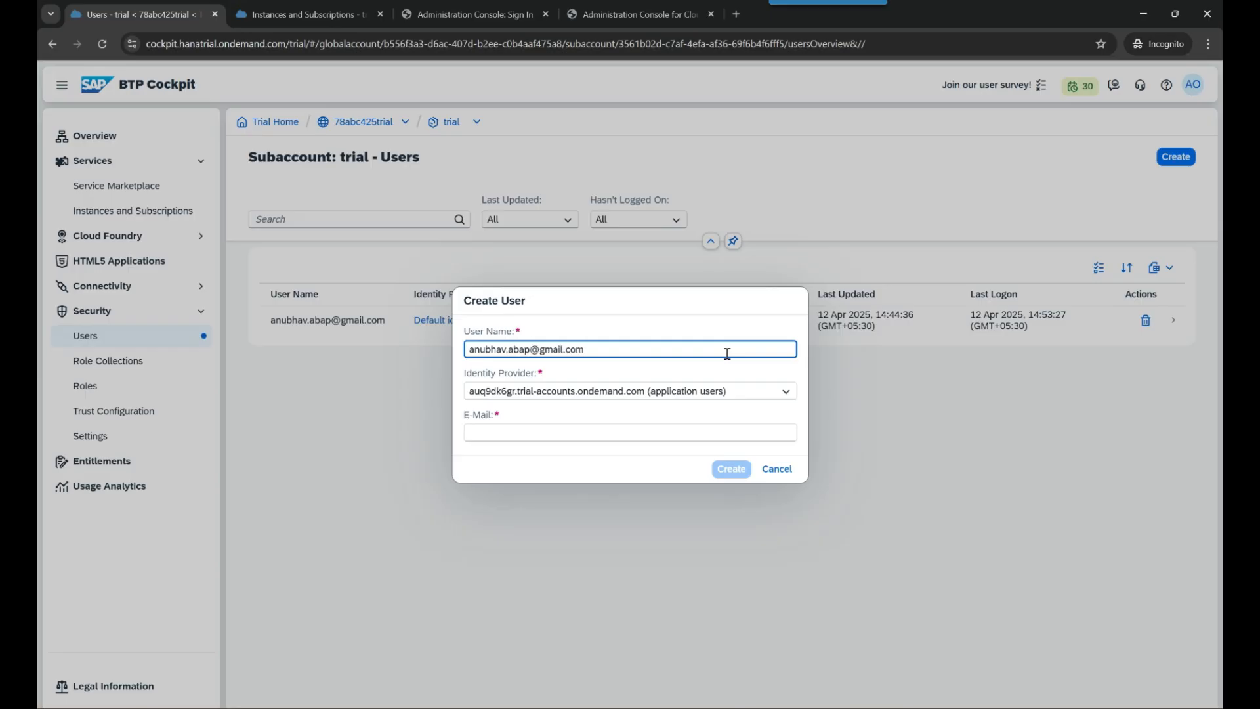
pyautogui.click(776, 393)
pyautogui.click(544, 413)
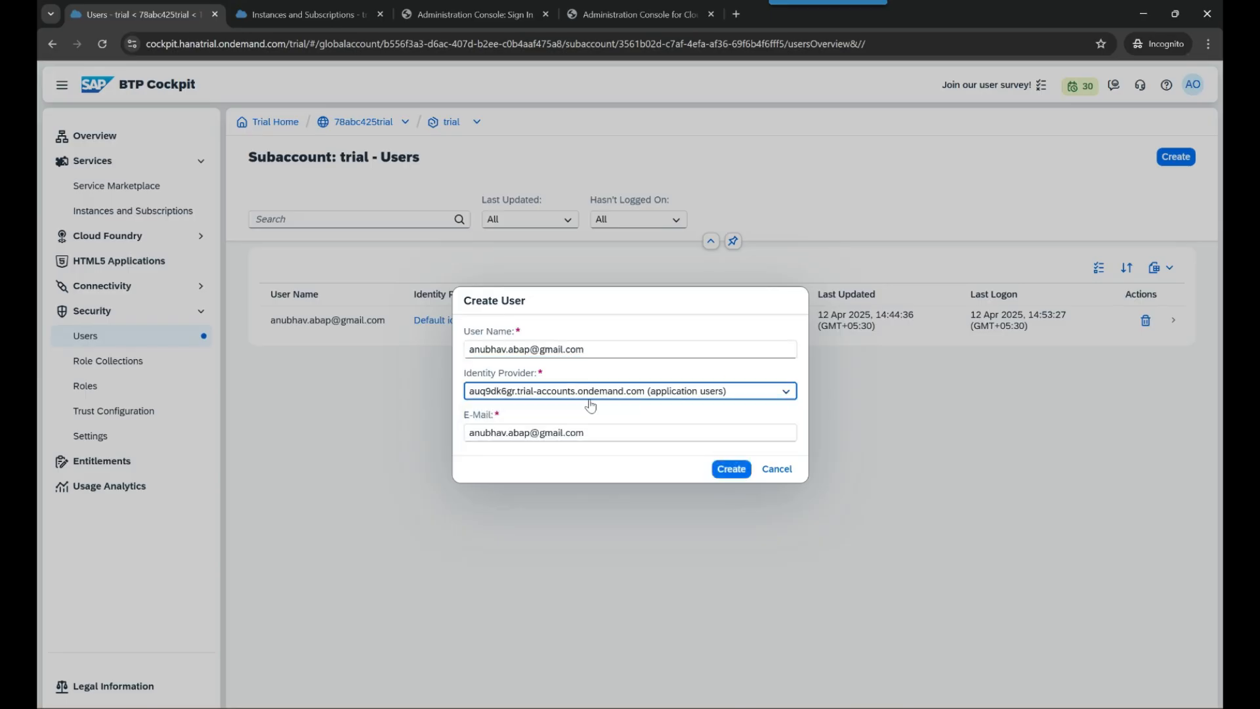
pyautogui.click(731, 470)
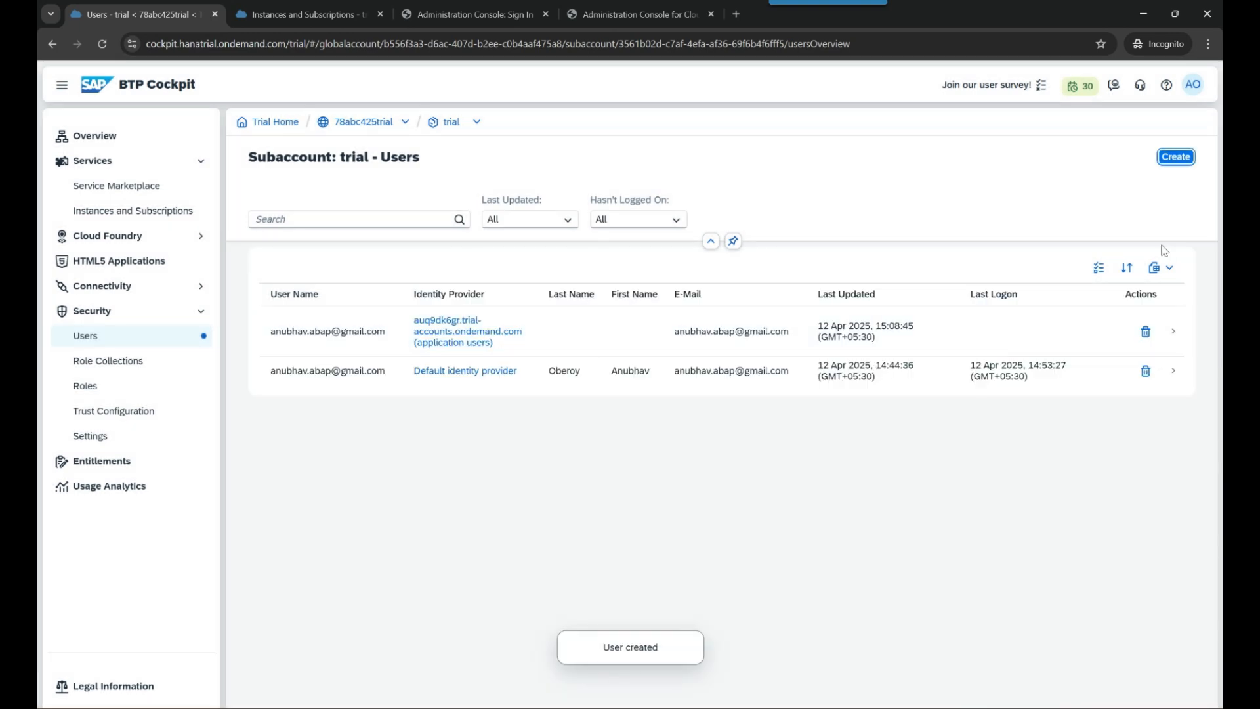
# - Create a second user under the same custom application identity provider
pyautogui.press('Return')
pyautogui.click(588, 343)
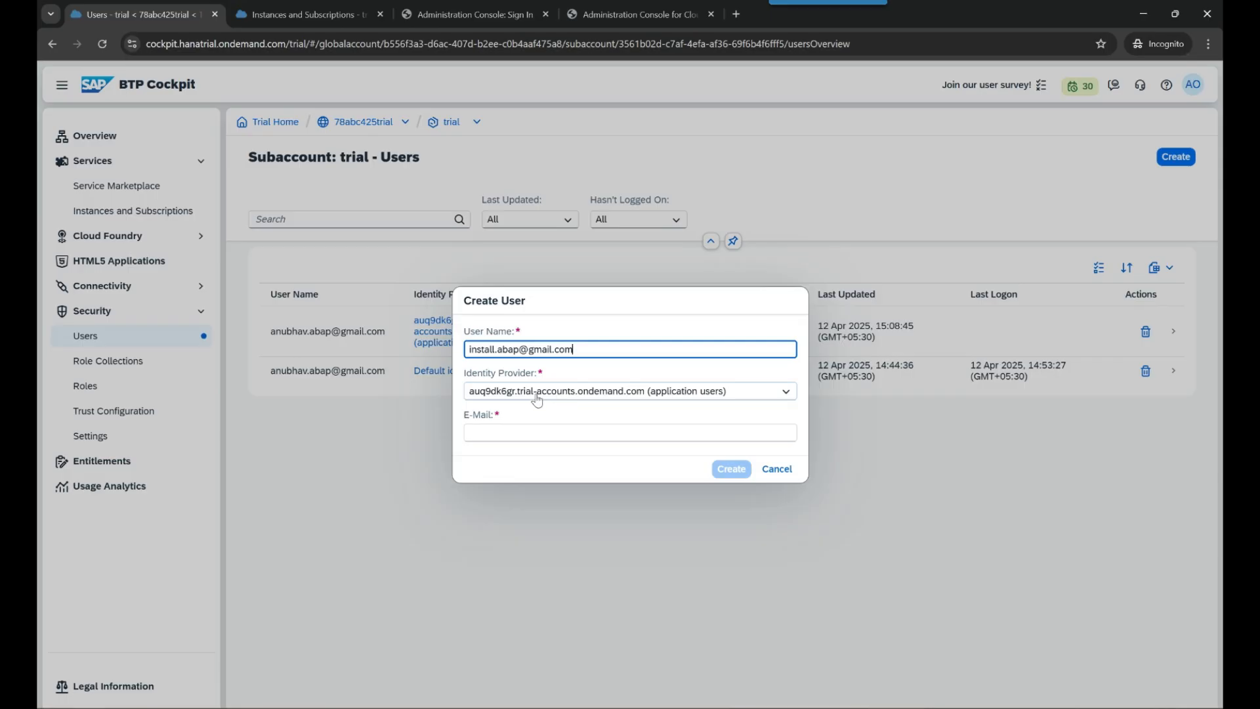
pyautogui.click(581, 392)
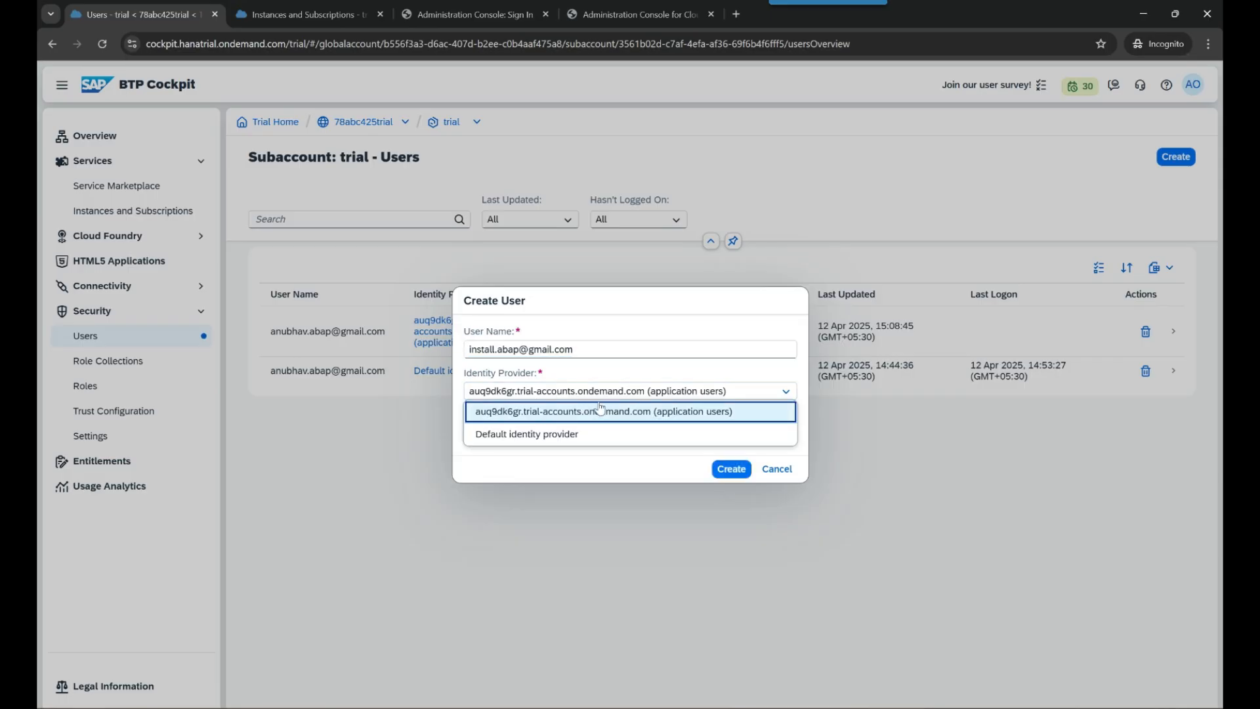
pyautogui.click(598, 410)
pyautogui.click(731, 469)
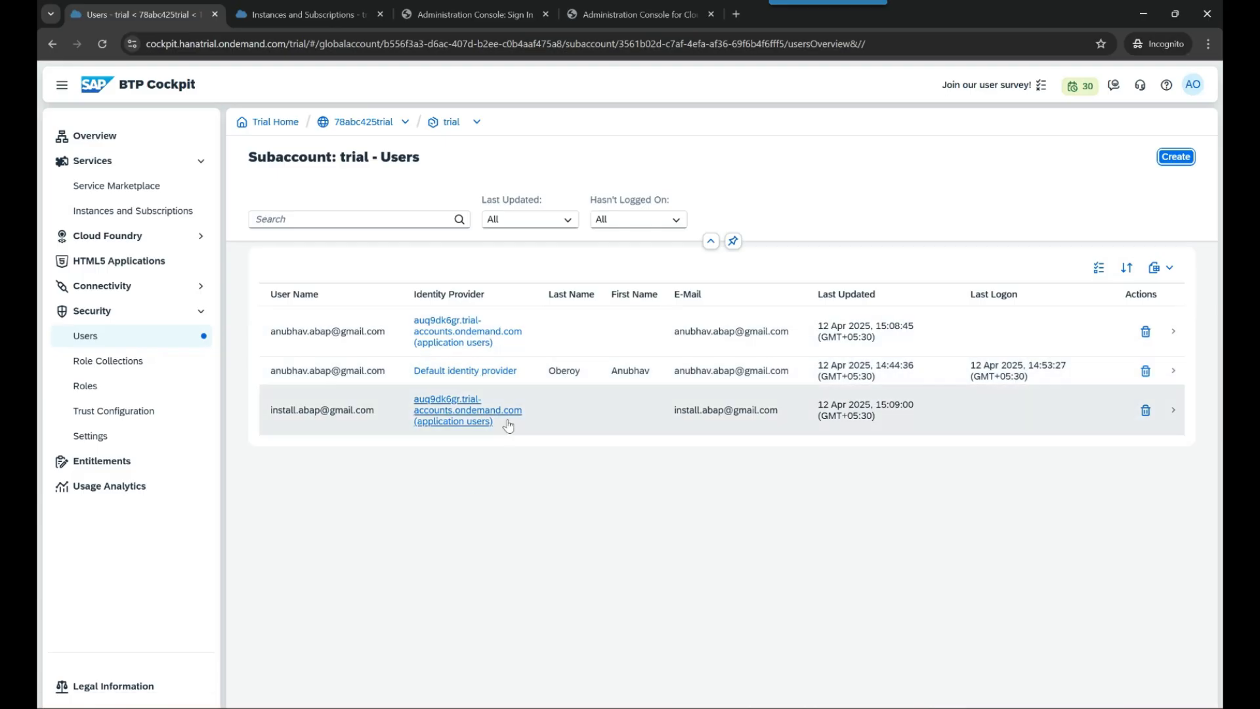
# - Assign the Launchpad_External_User role collection to the first IAS user
pyautogui.click(600, 348)
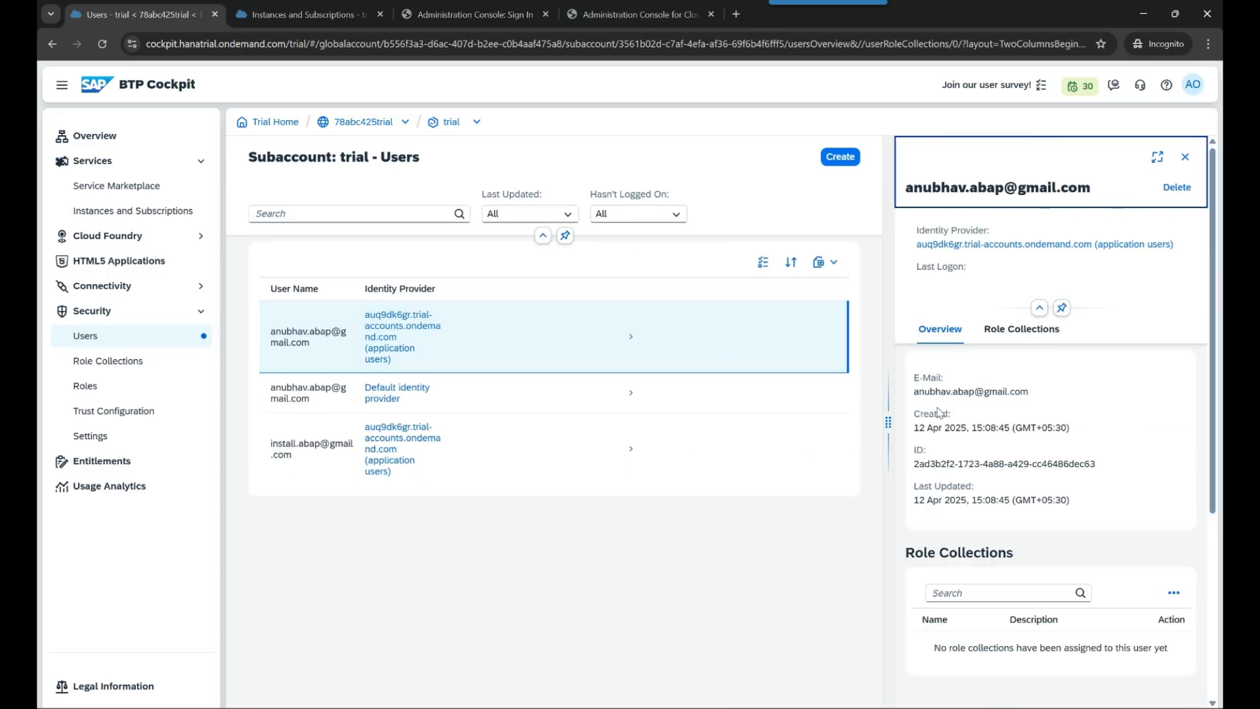
pyautogui.moveTo(890, 422); pyautogui.dragTo(711, 422)
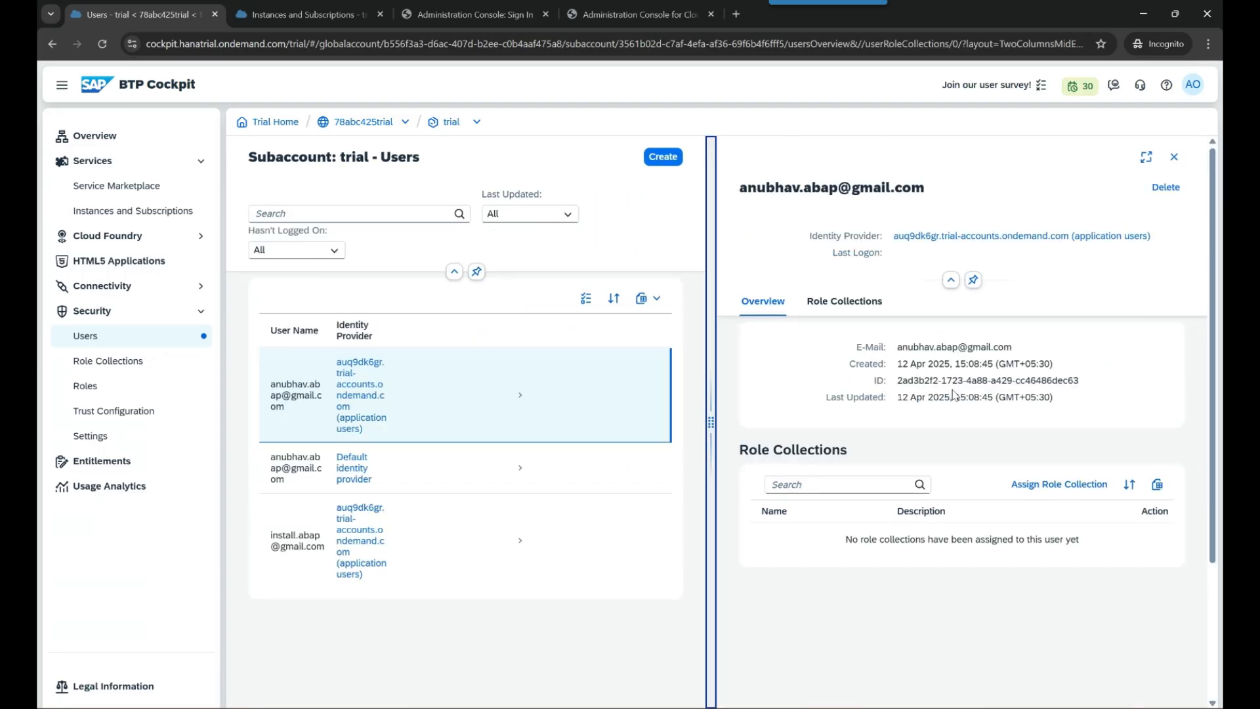
pyautogui.click(1081, 485)
pyautogui.scroll(-5, 423, 424)
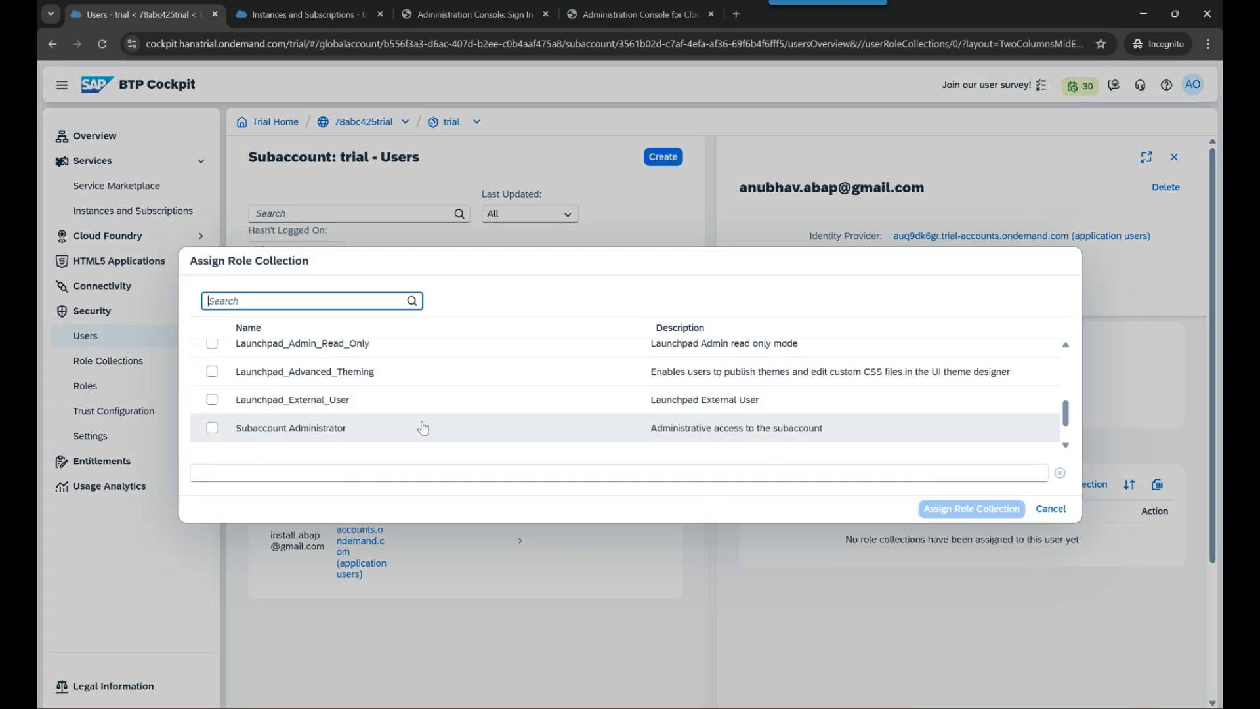
pyautogui.click(212, 400)
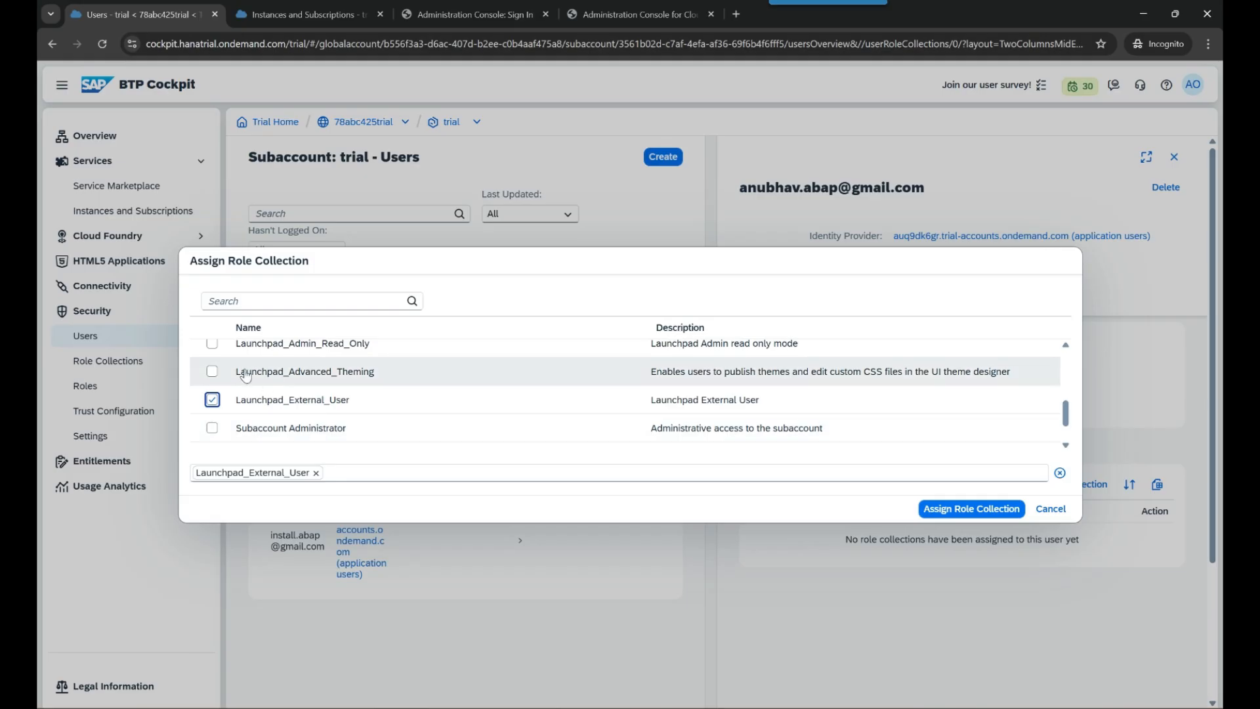
pyautogui.scroll(1, 321, 404)
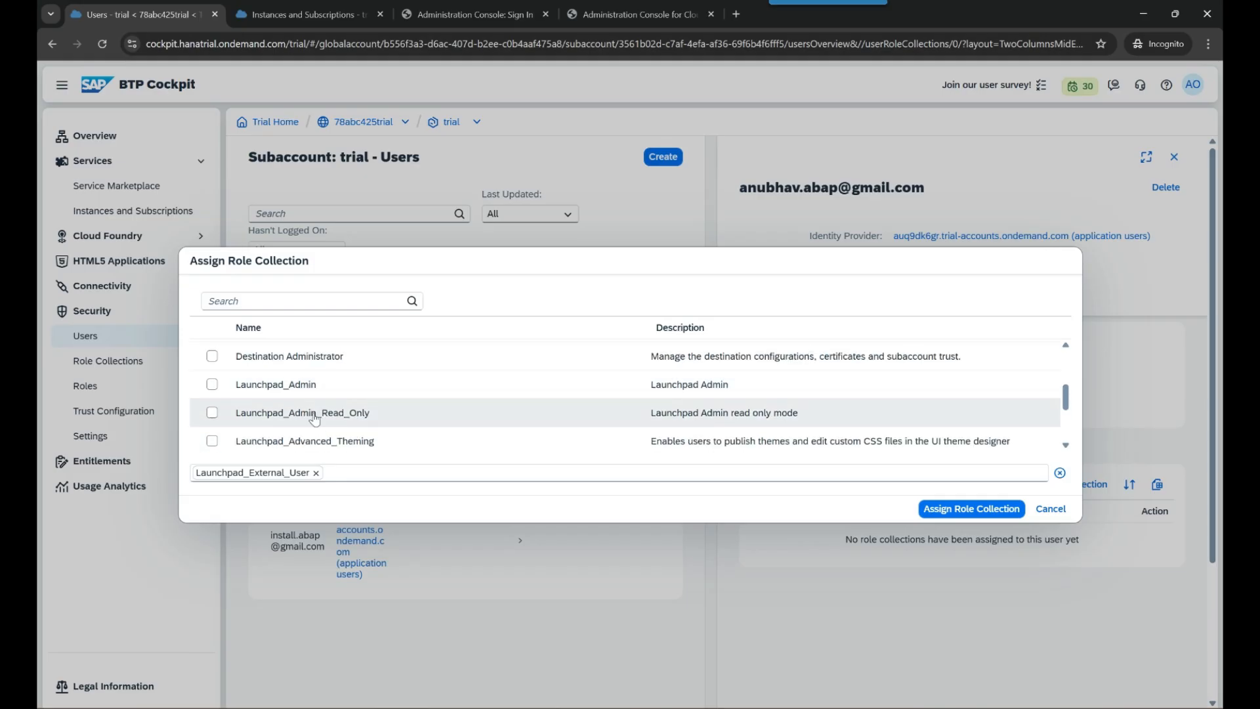
pyautogui.scroll(-1, 325, 404)
pyautogui.click(972, 510)
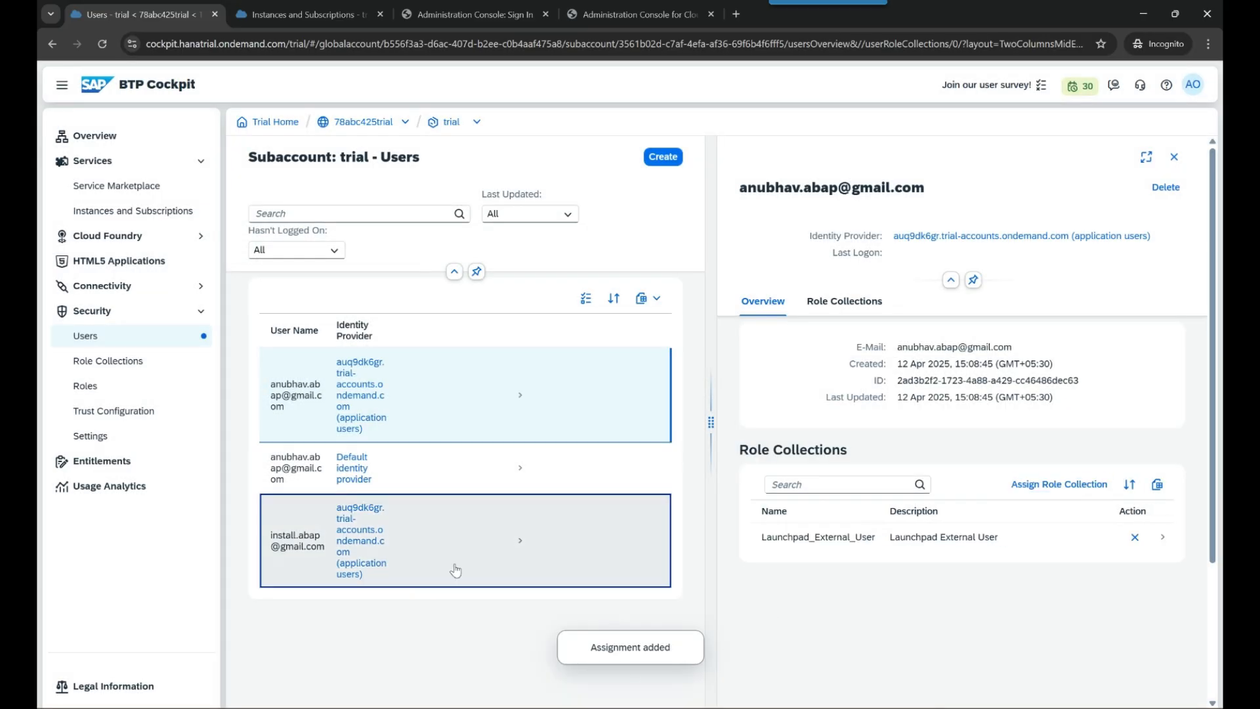
# - Assign Launchpad_External_User to the second IAS user as well
pyautogui.click(455, 570)
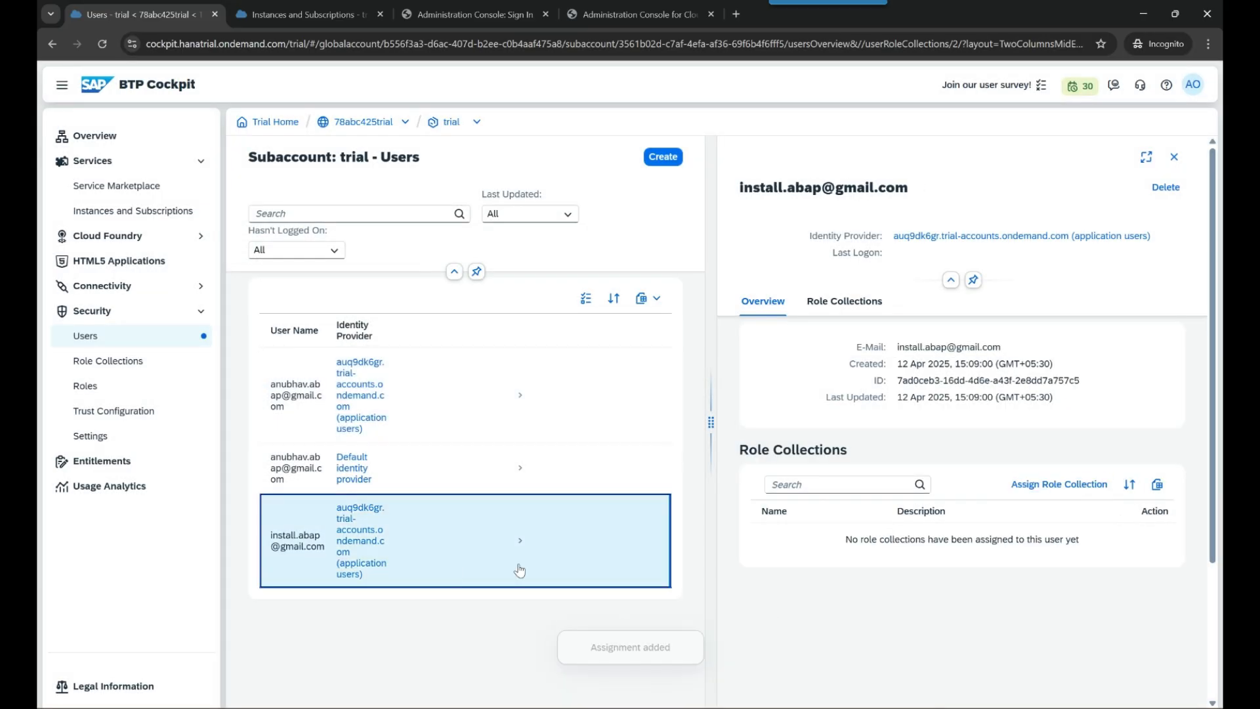
pyautogui.click(1059, 484)
pyautogui.scroll(-5, 397, 425)
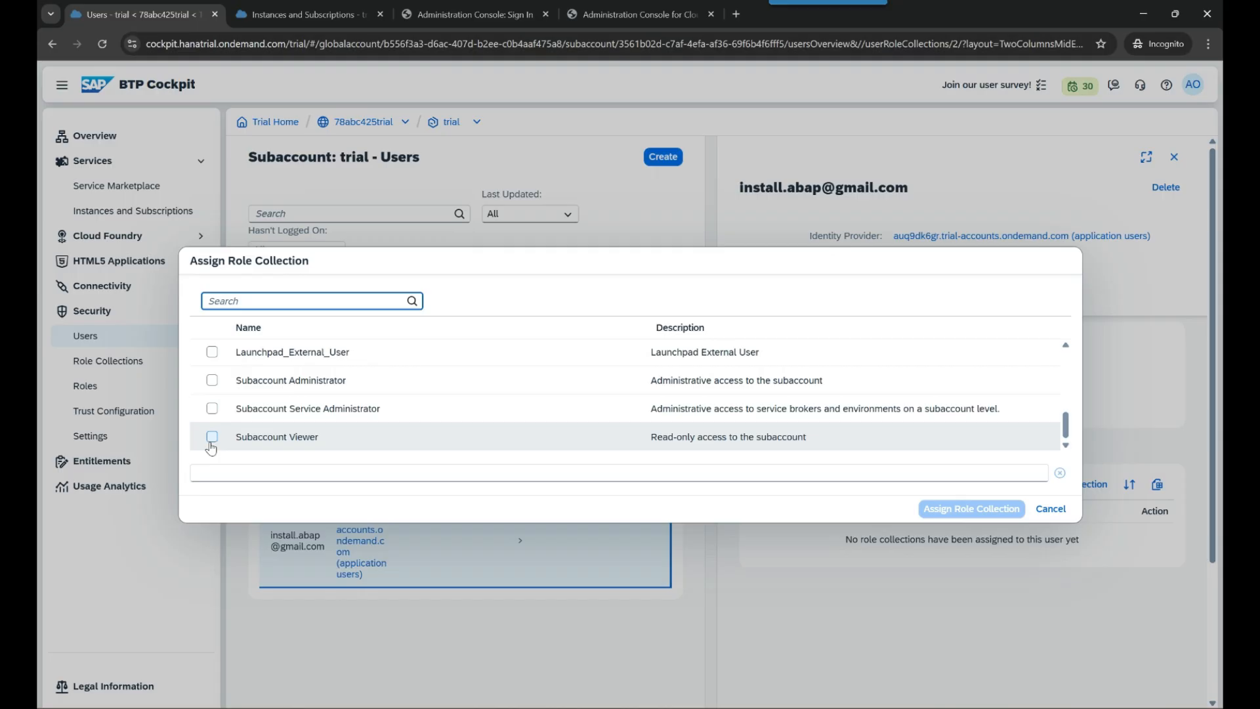
pyautogui.scroll(2, 210, 439)
pyautogui.click(213, 422)
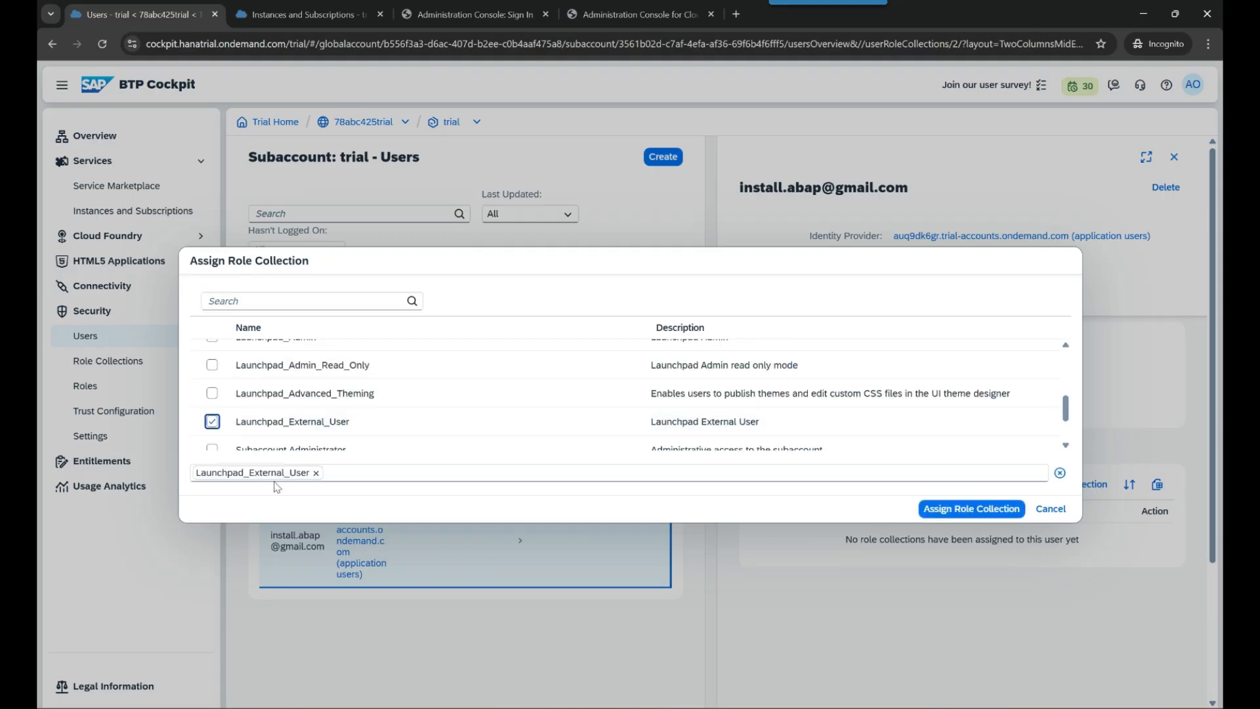
pyautogui.scroll(2, 428, 427)
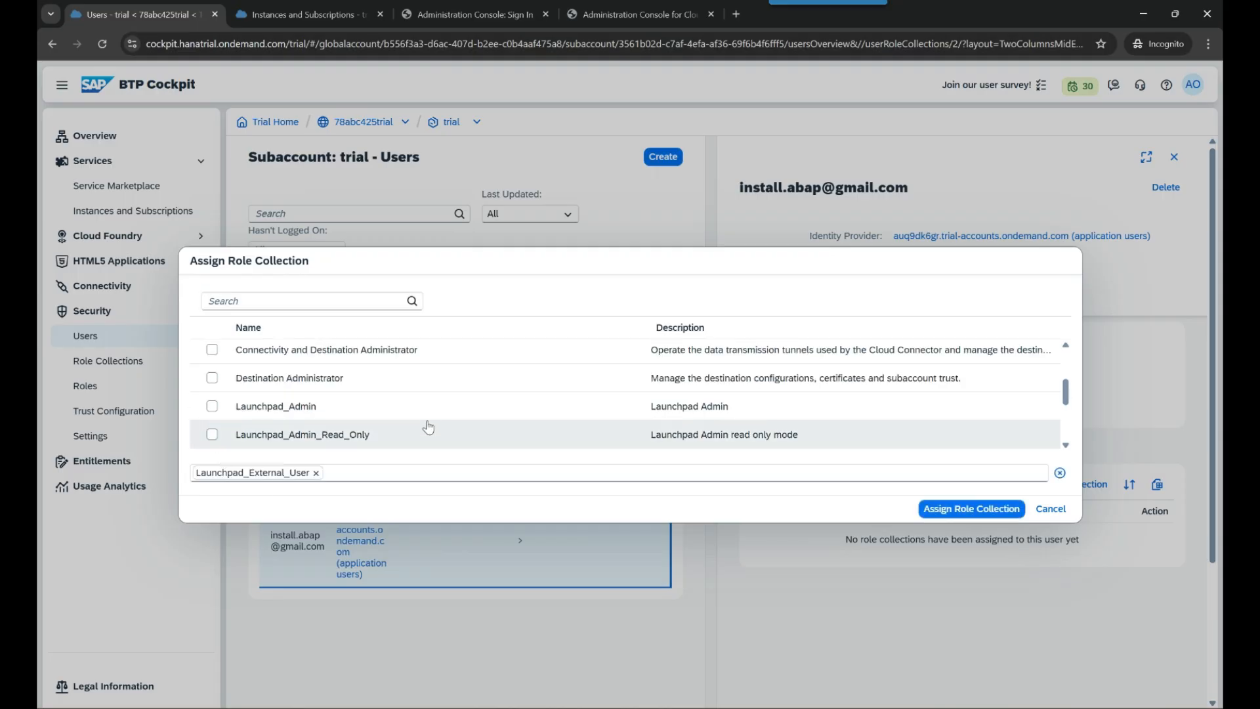
pyautogui.scroll(-2, 430, 428)
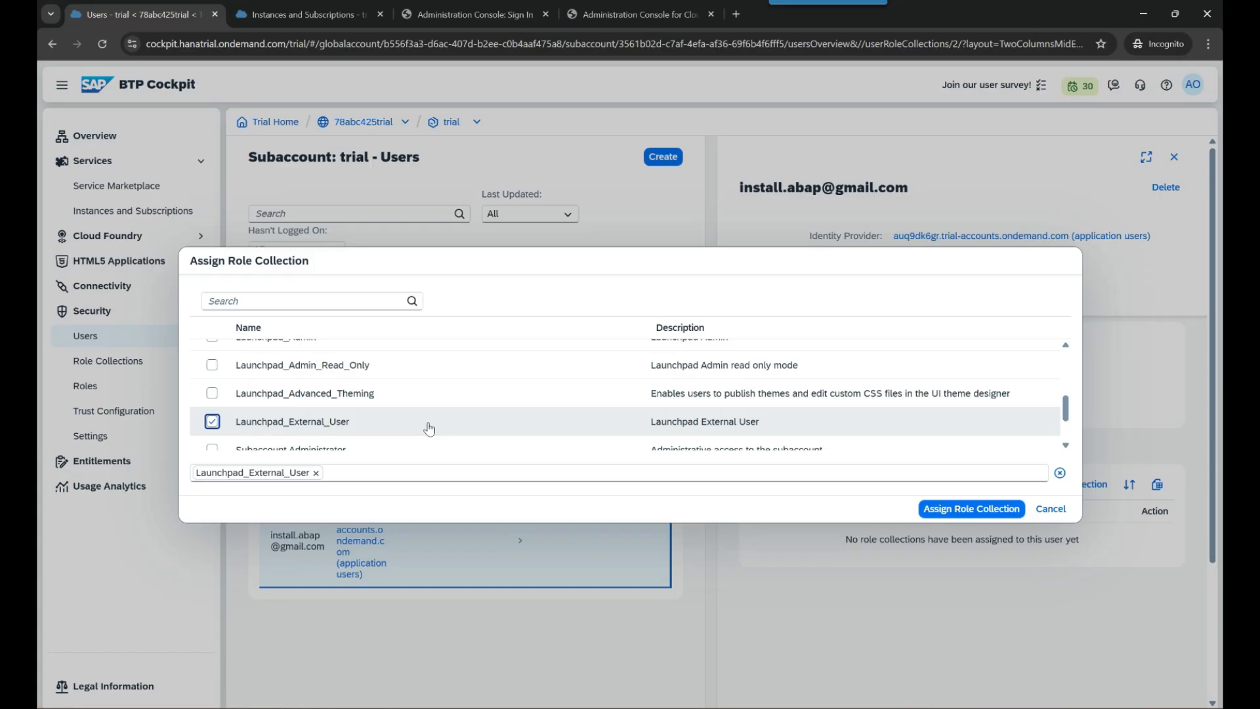
pyautogui.scroll(3, 429, 428)
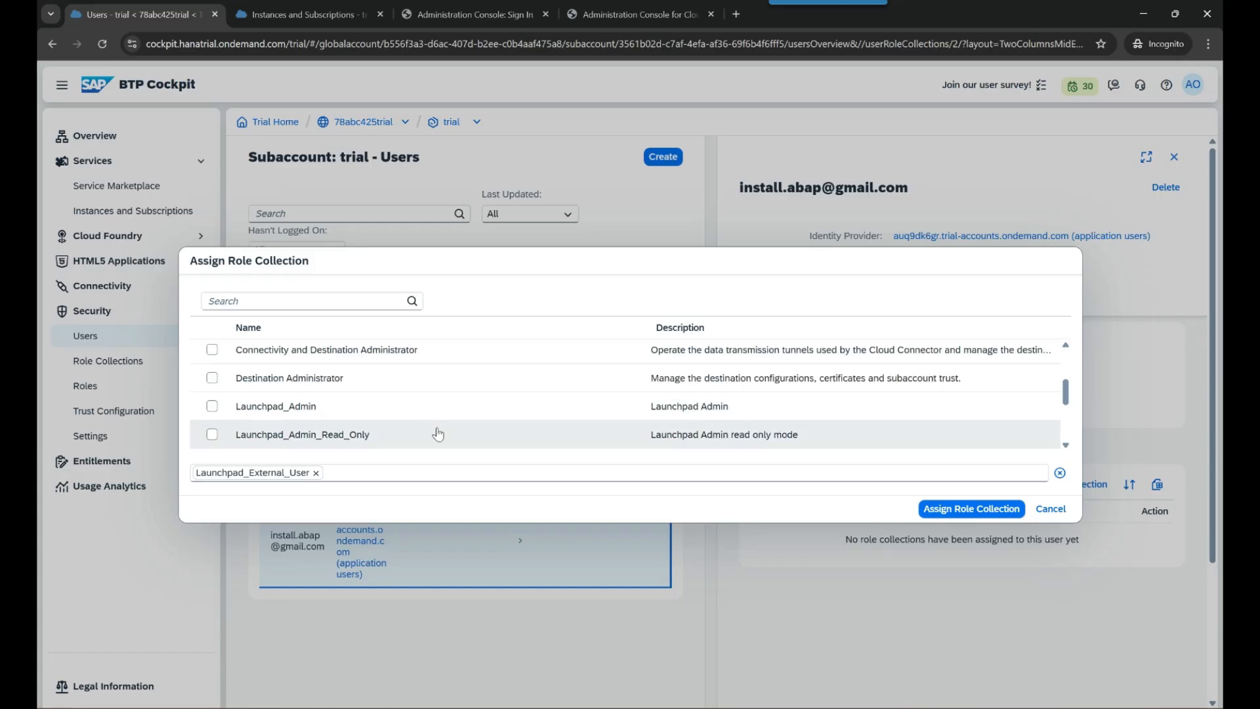
pyautogui.scroll(-2, 450, 439)
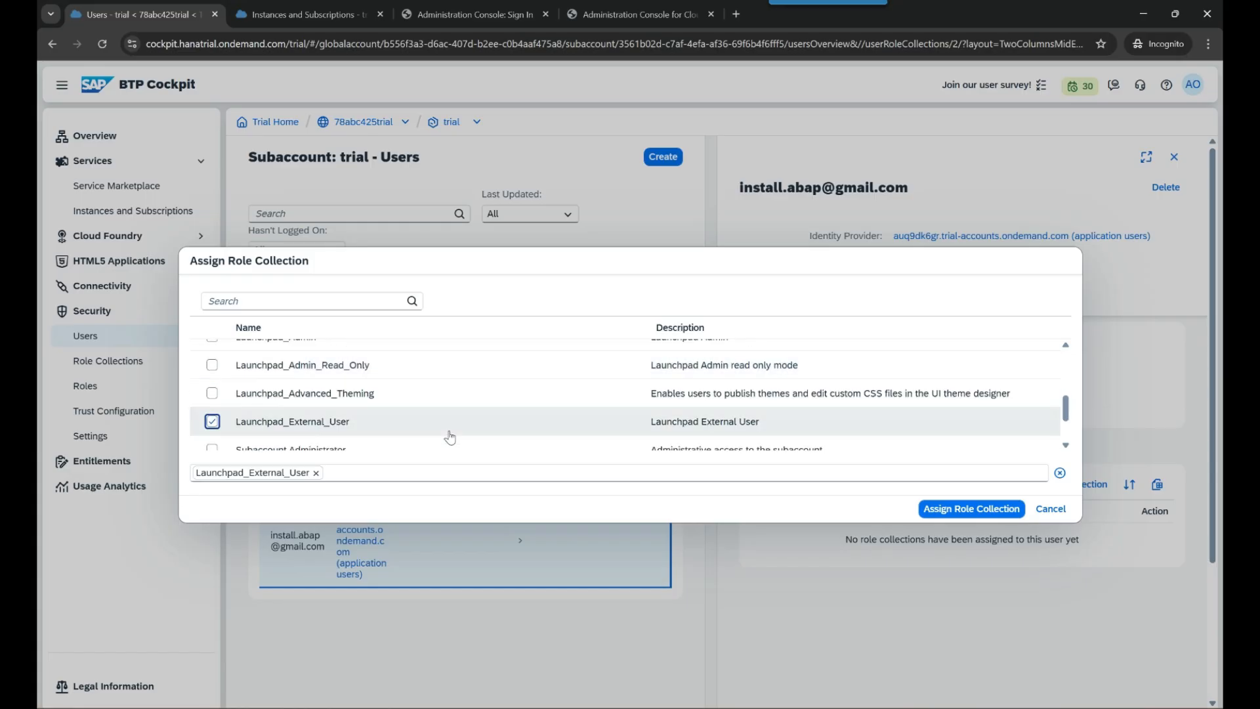
pyautogui.click(975, 511)
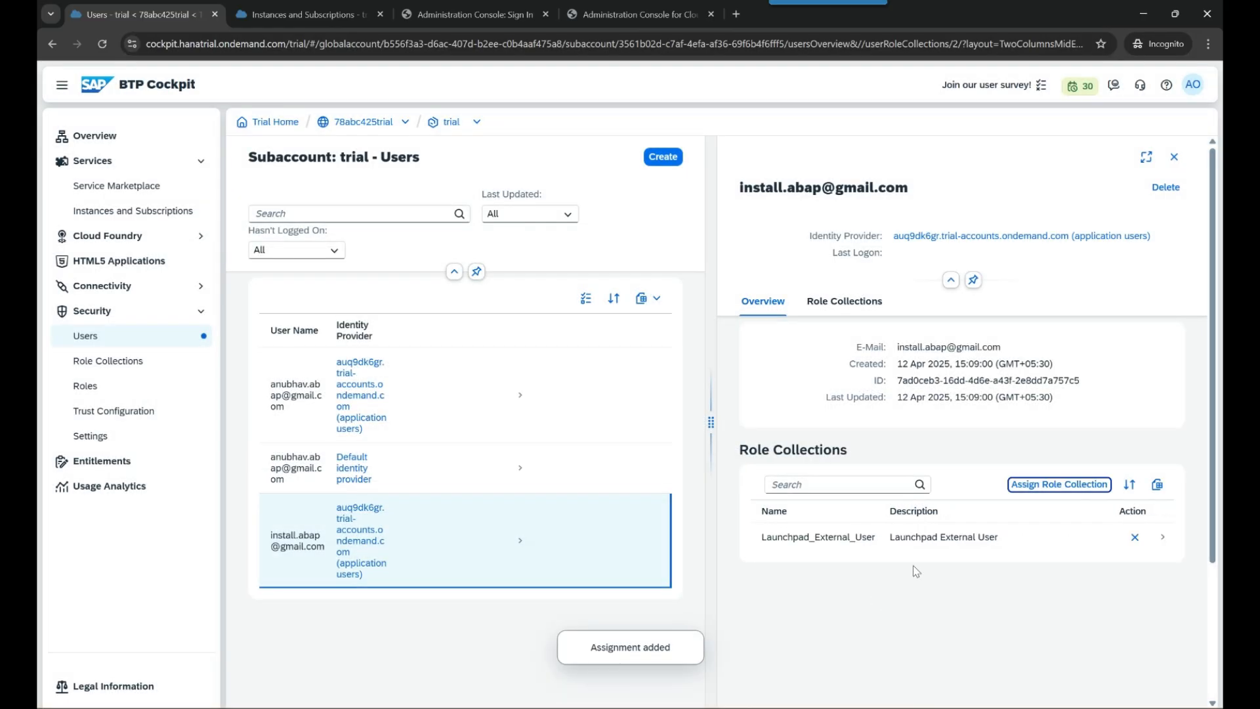
# - Compare both IAS users' role collections to confirm the assignments
pyautogui.click(464, 412)
pyautogui.click(478, 556)
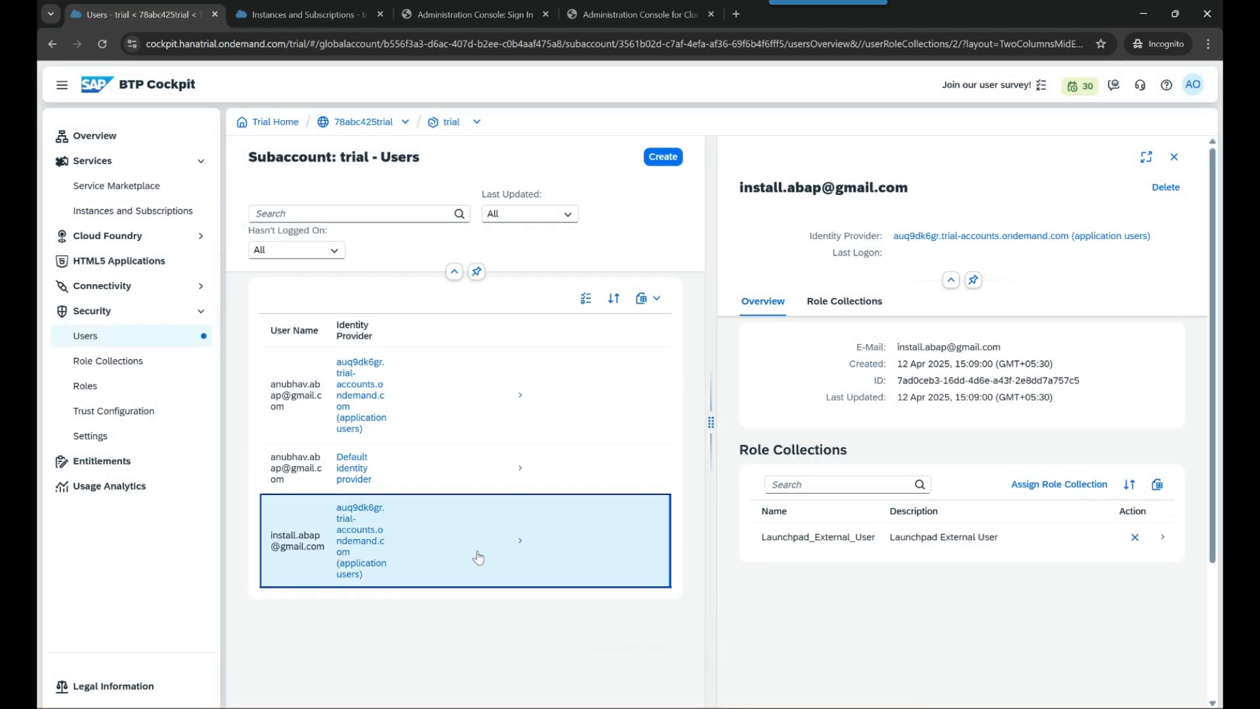
pyautogui.click(493, 417)
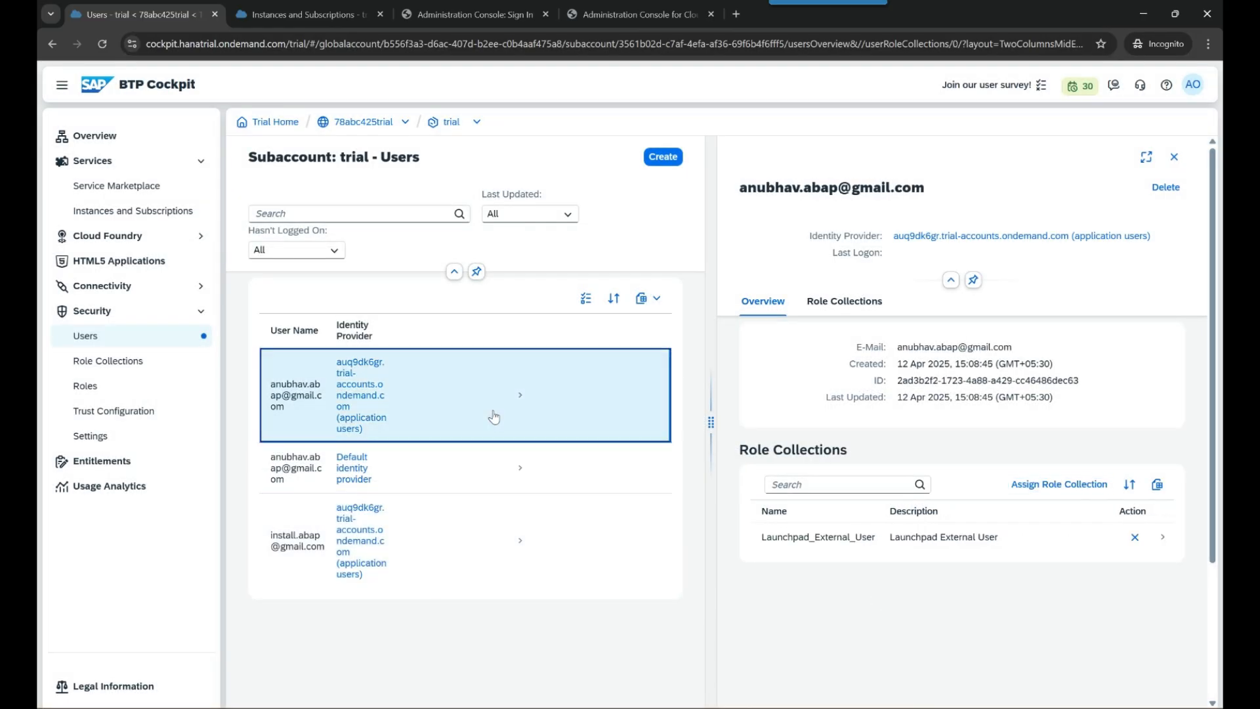
# - Give the Default identity provider user the four Launchpad_ role collections, then go to Instances and Subscriptions
pyautogui.click(514, 533)
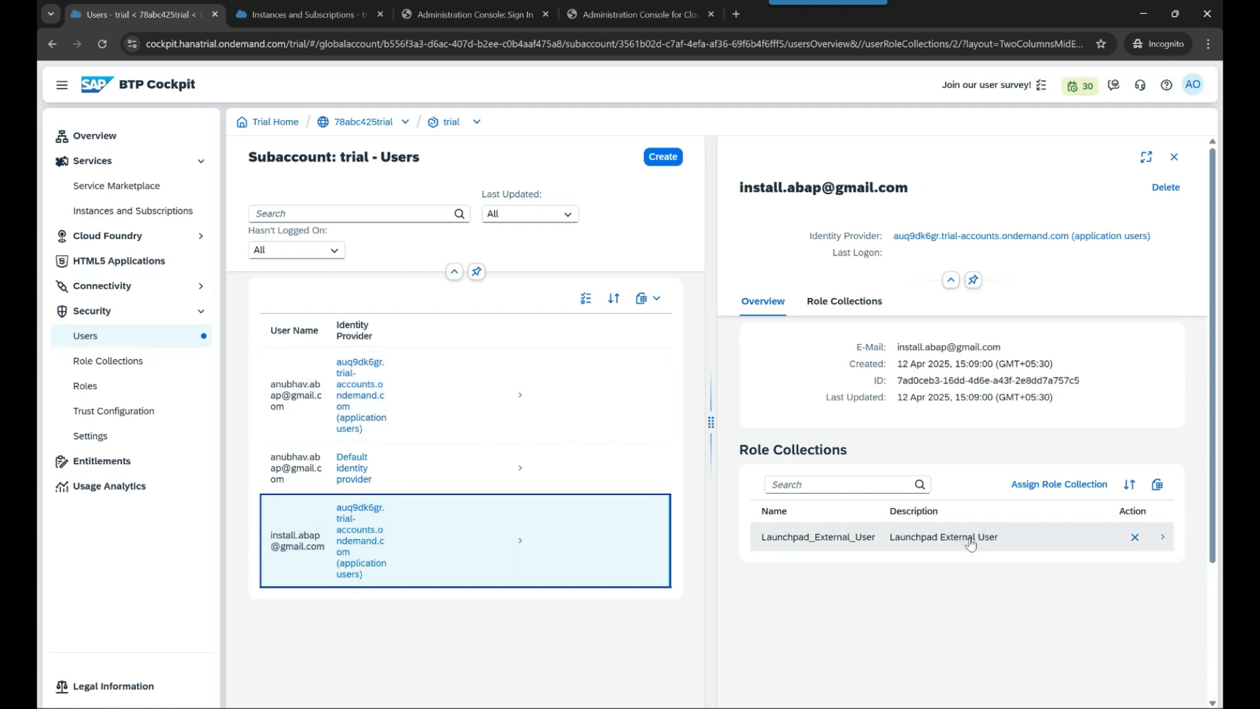
pyautogui.click(565, 458)
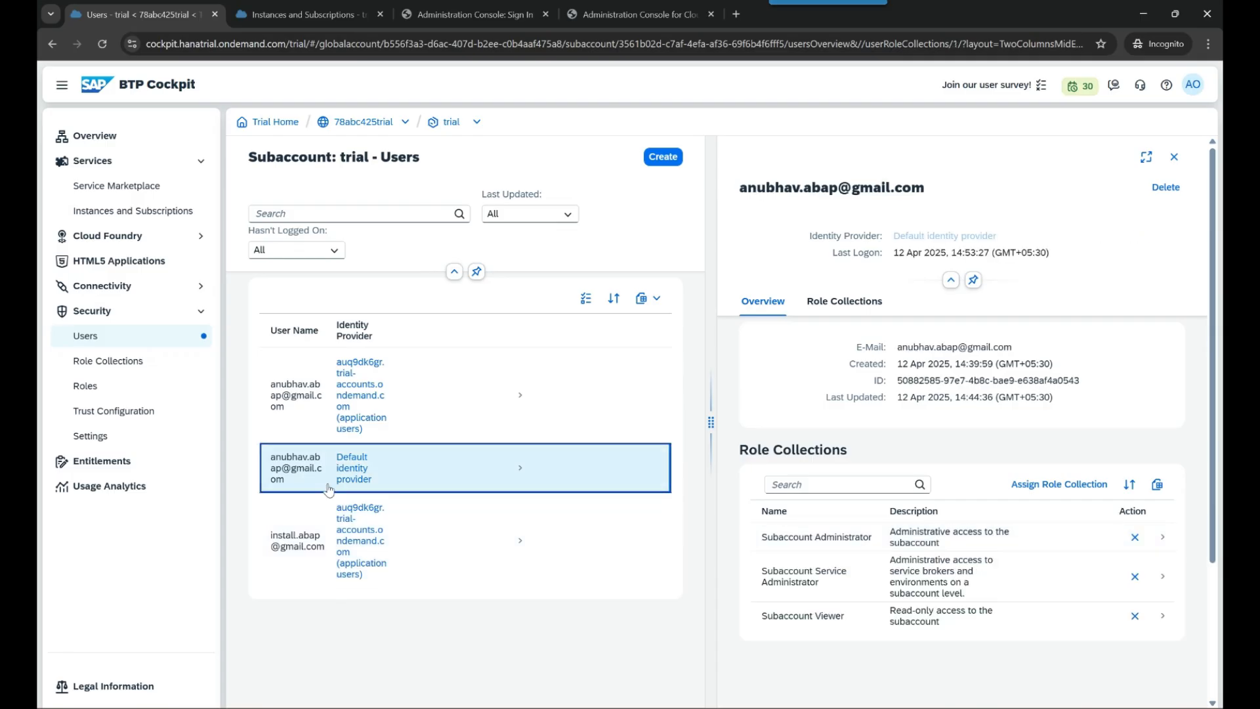
pyautogui.click(1081, 486)
pyautogui.scroll(-5, 246, 437)
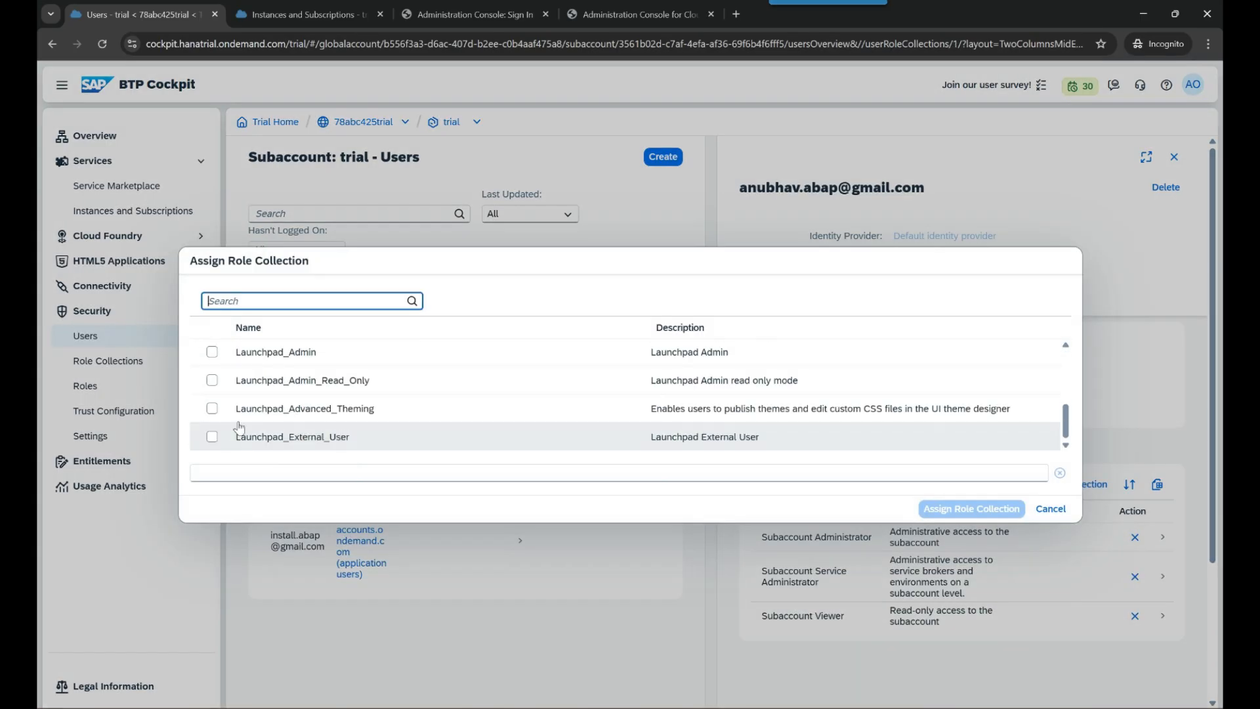
pyautogui.click(213, 353)
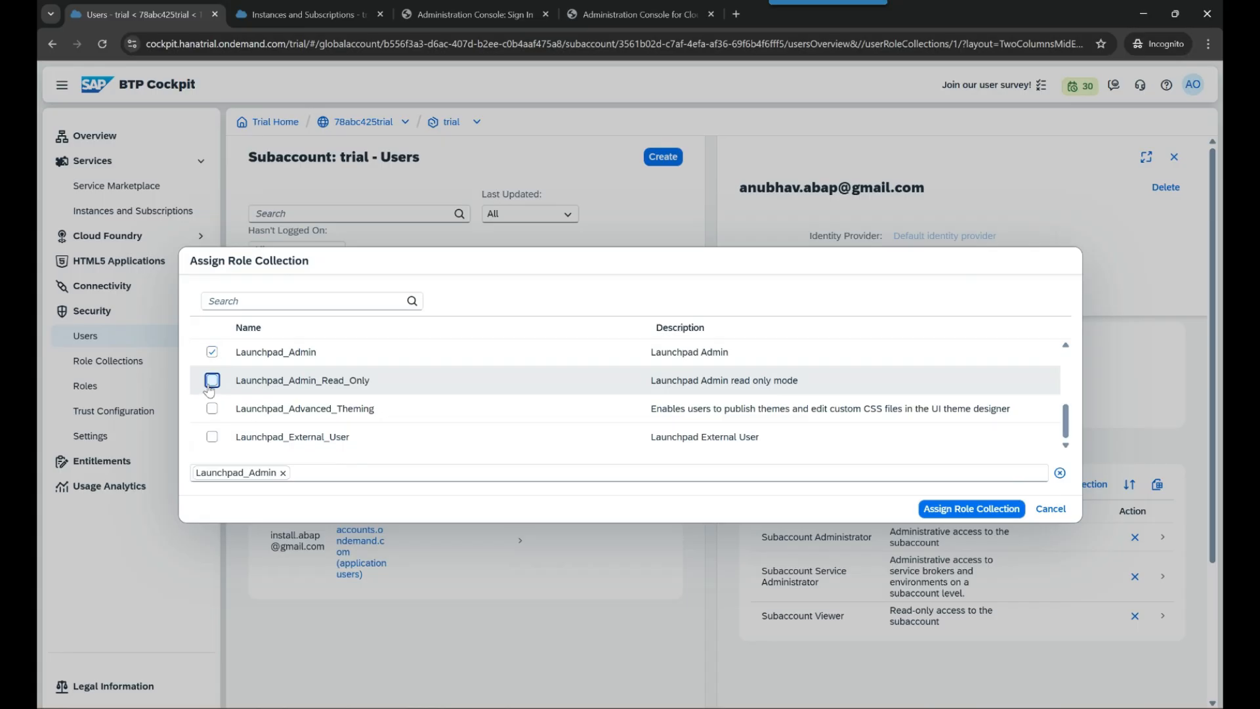
pyautogui.click(212, 381)
pyautogui.click(212, 437)
pyautogui.scroll(3, 559, 443)
pyautogui.scroll(-3, 560, 443)
pyautogui.scroll(1, 559, 444)
pyautogui.scroll(2, 560, 444)
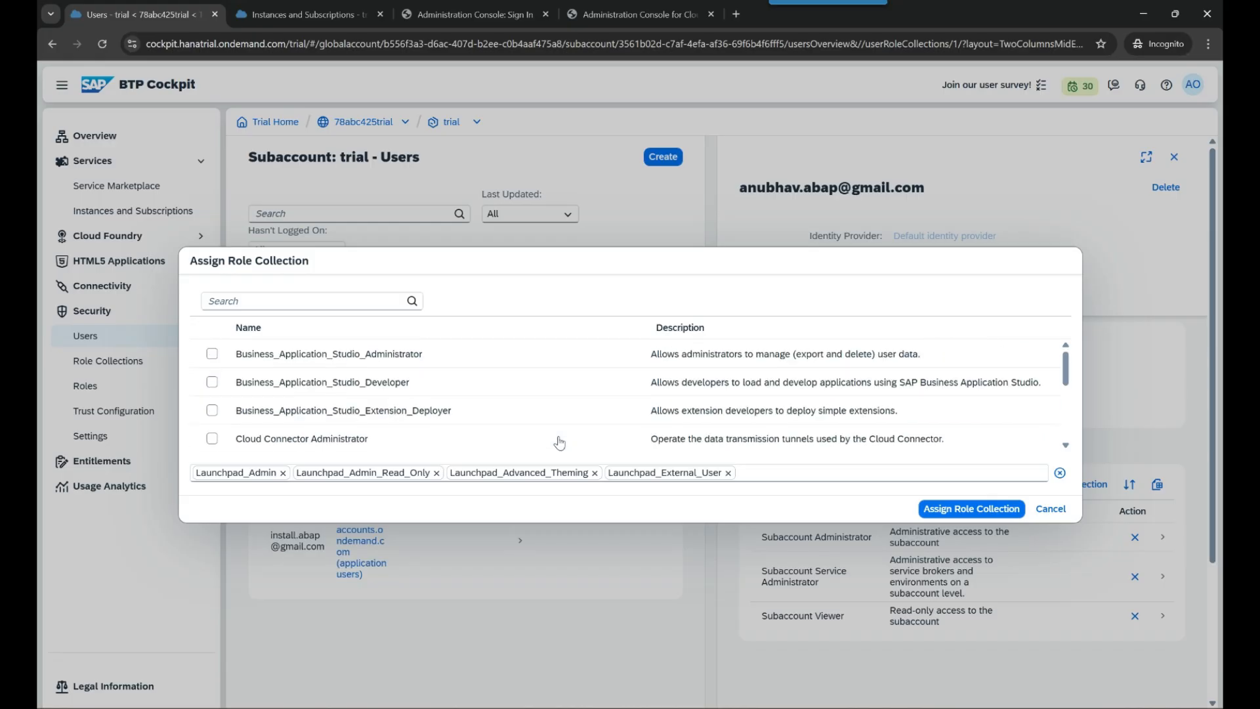
pyautogui.scroll(-3, 566, 431)
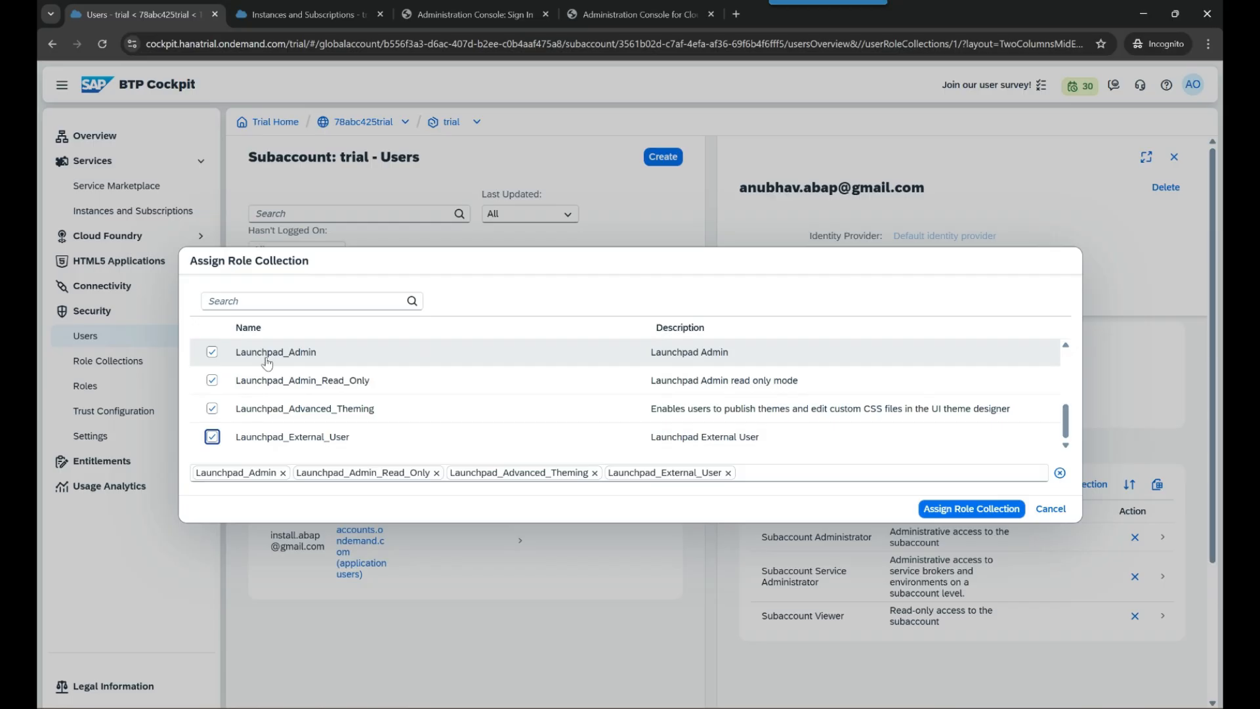
pyautogui.click(949, 517)
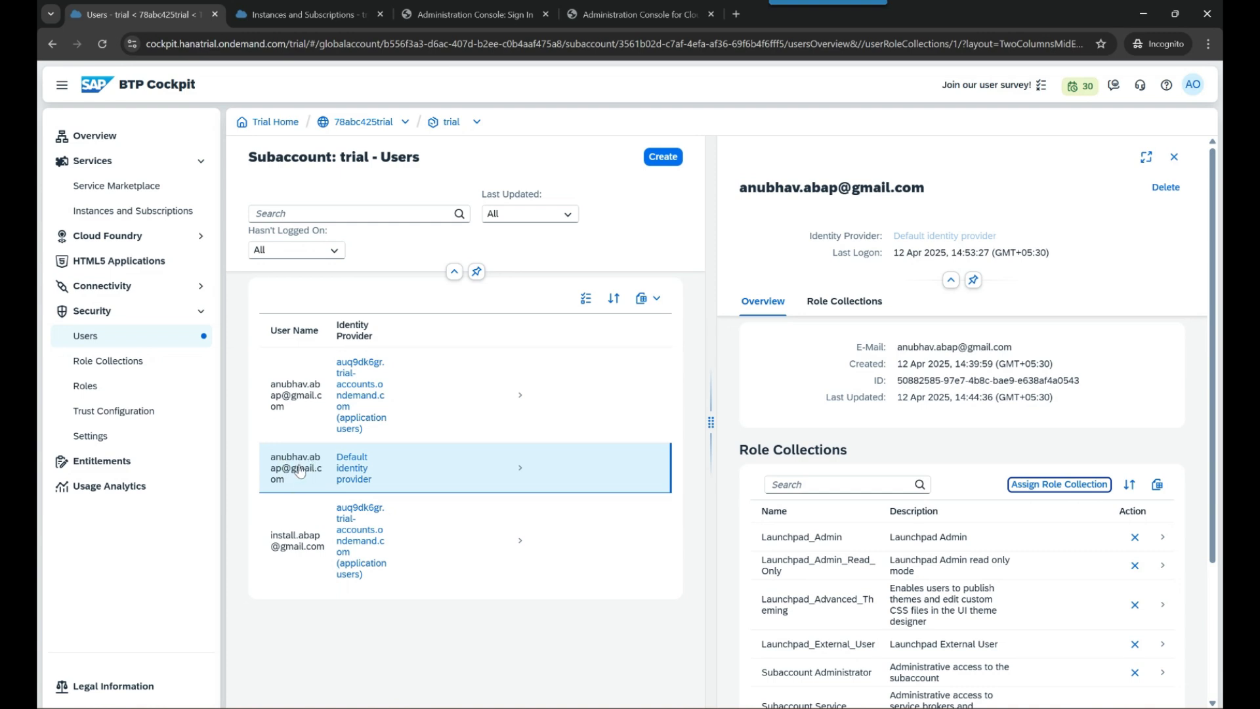
pyautogui.click(1175, 157)
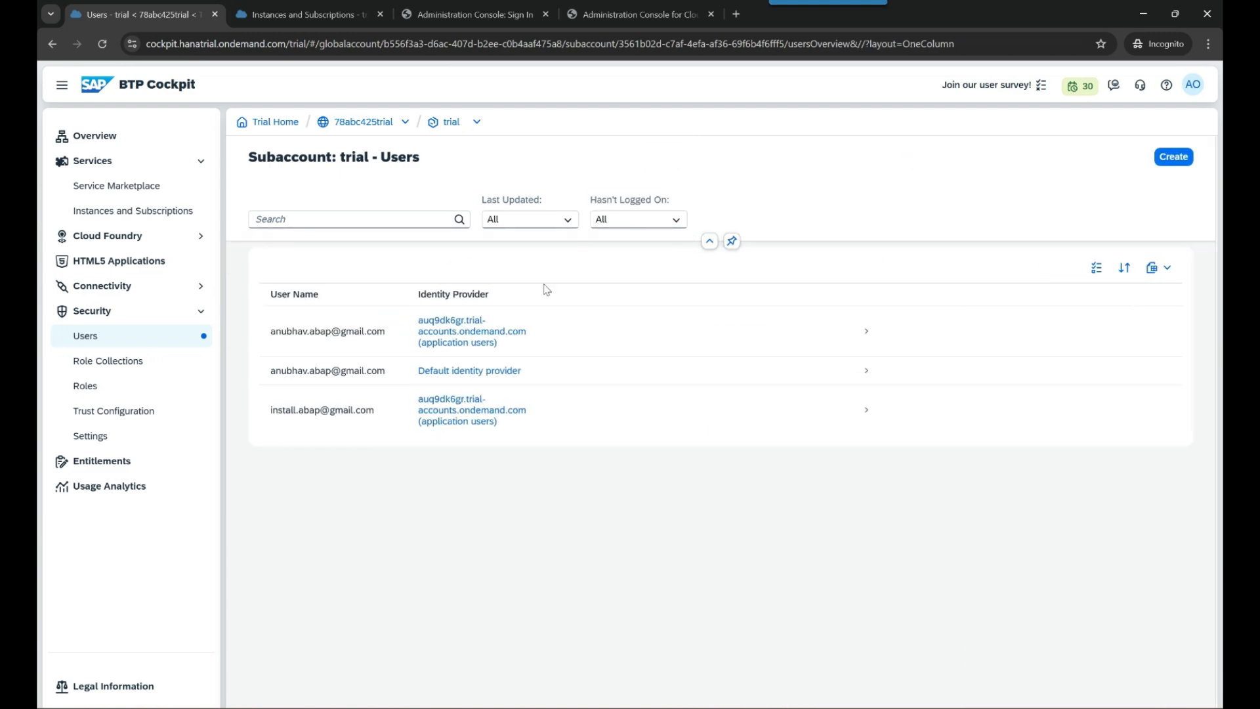
pyautogui.click(163, 212)
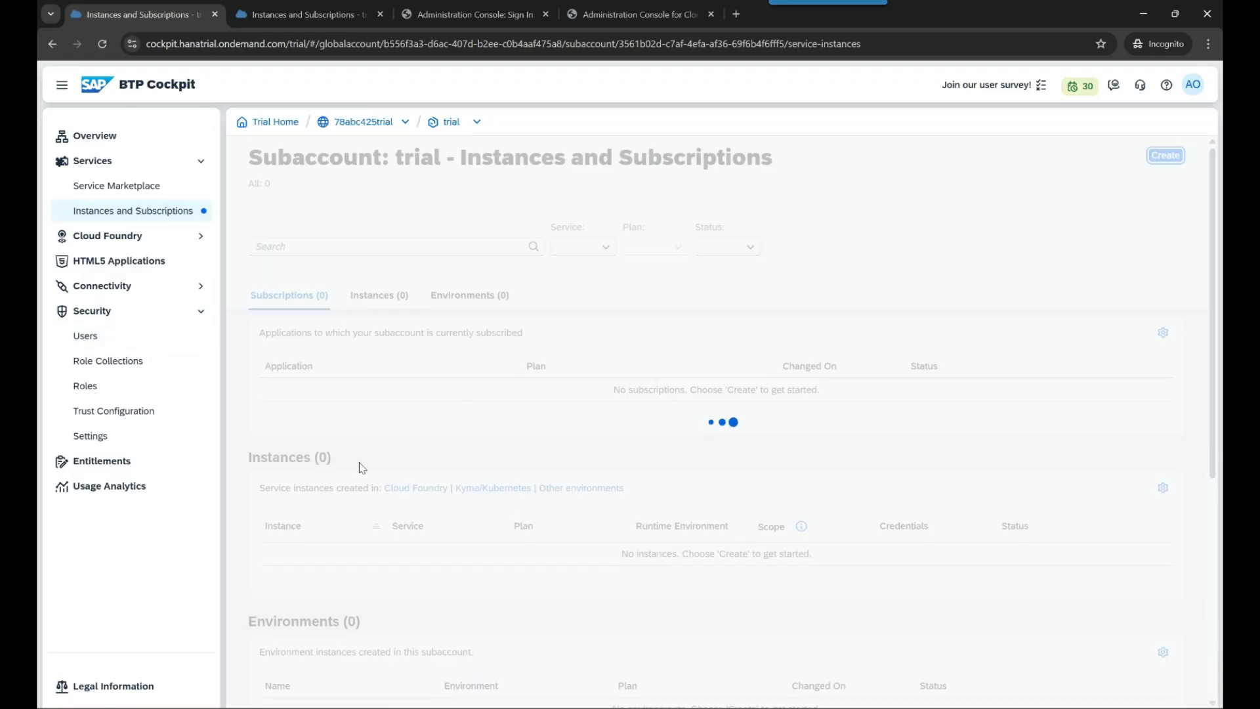
# - Open the SAP Build Work Zone, standard edition Site Manager at its Settings page
pyautogui.click(357, 436)
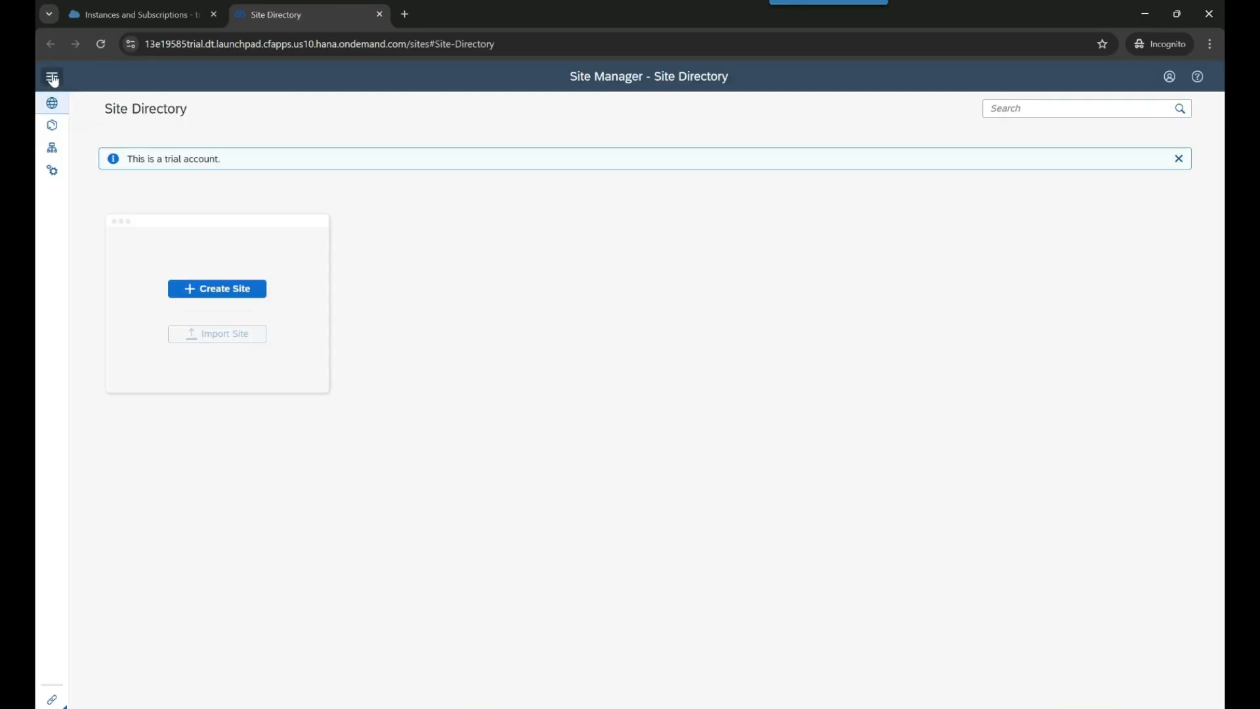
pyautogui.click(53, 78)
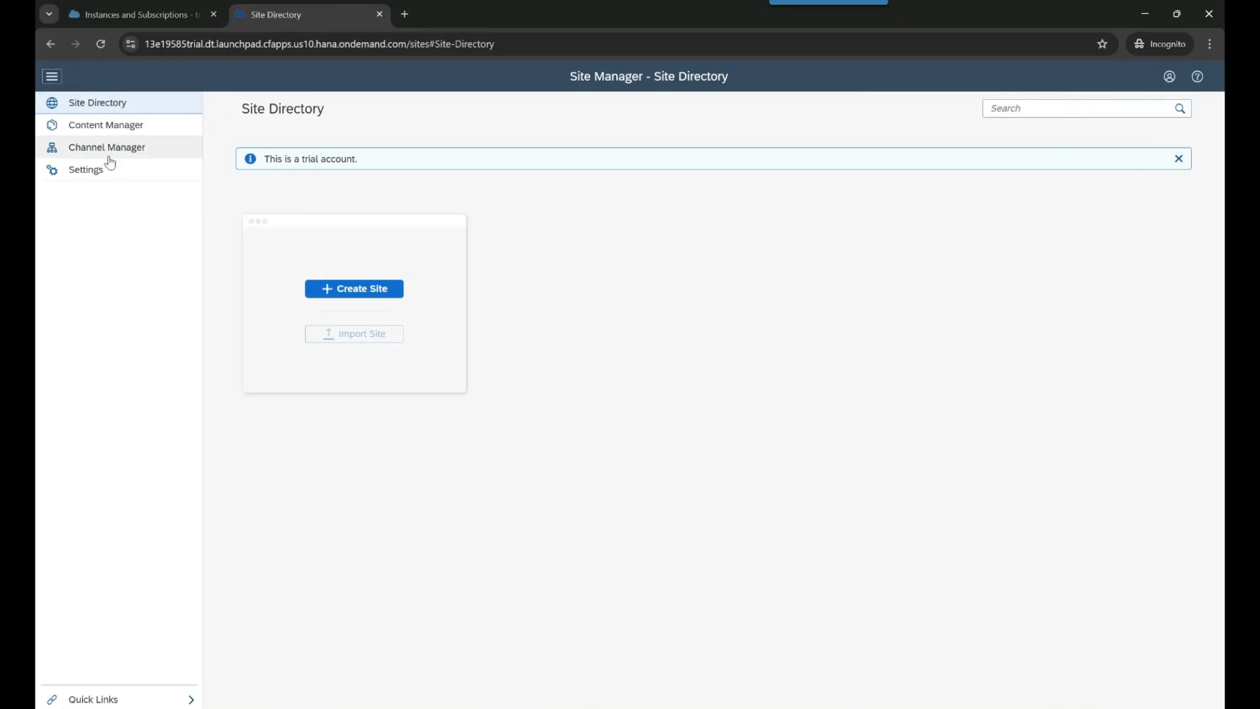
pyautogui.click(121, 176)
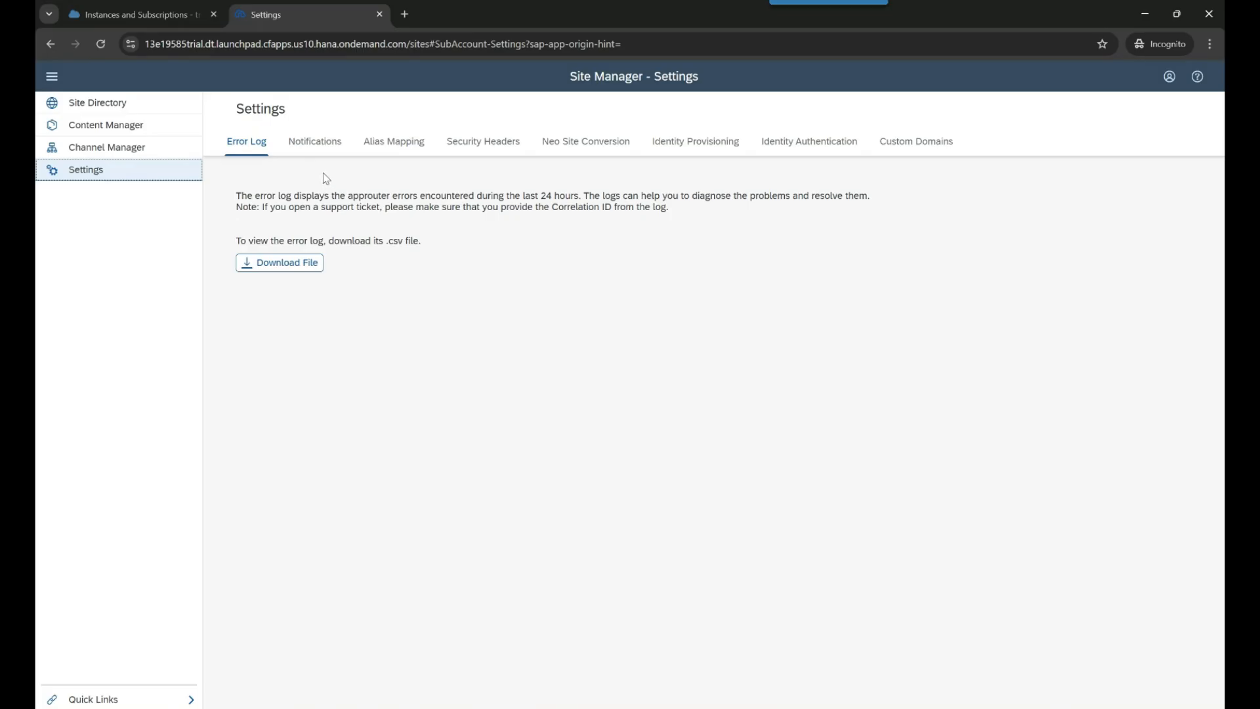
# - Review each Settings tab, Notifications through Custom Domains, then switch to the Channel Manager
pyautogui.click(319, 149)
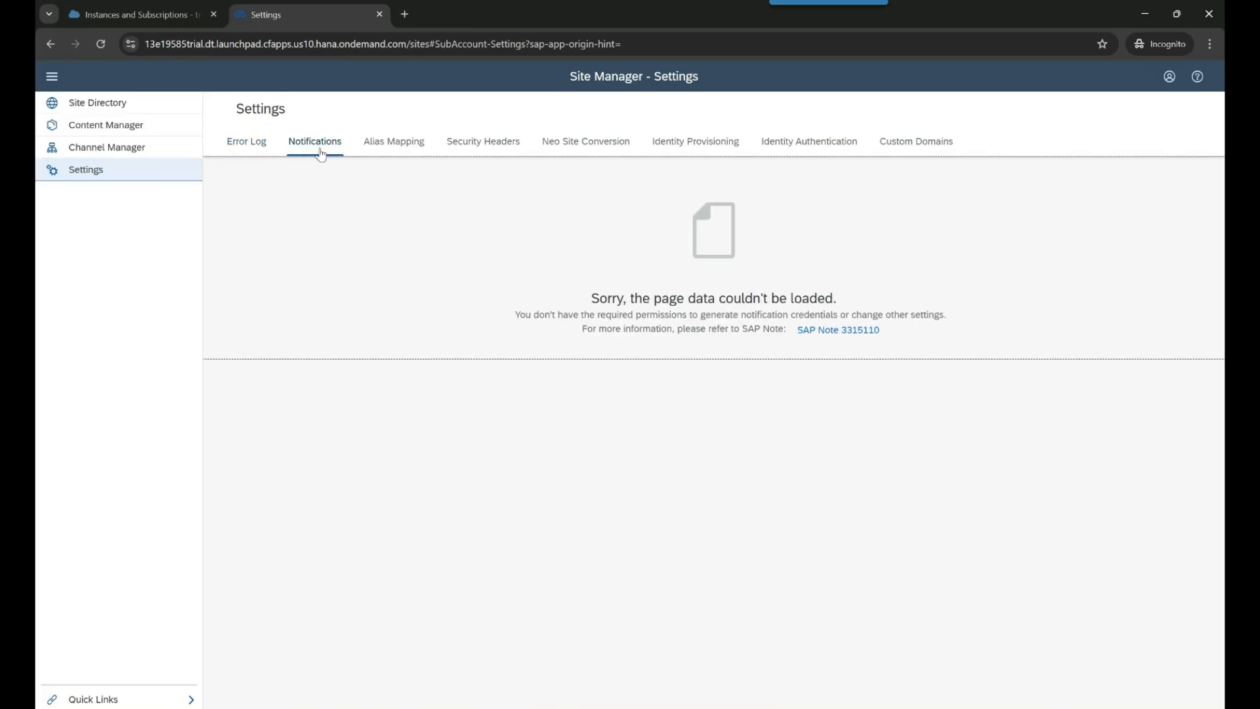
pyautogui.click(396, 143)
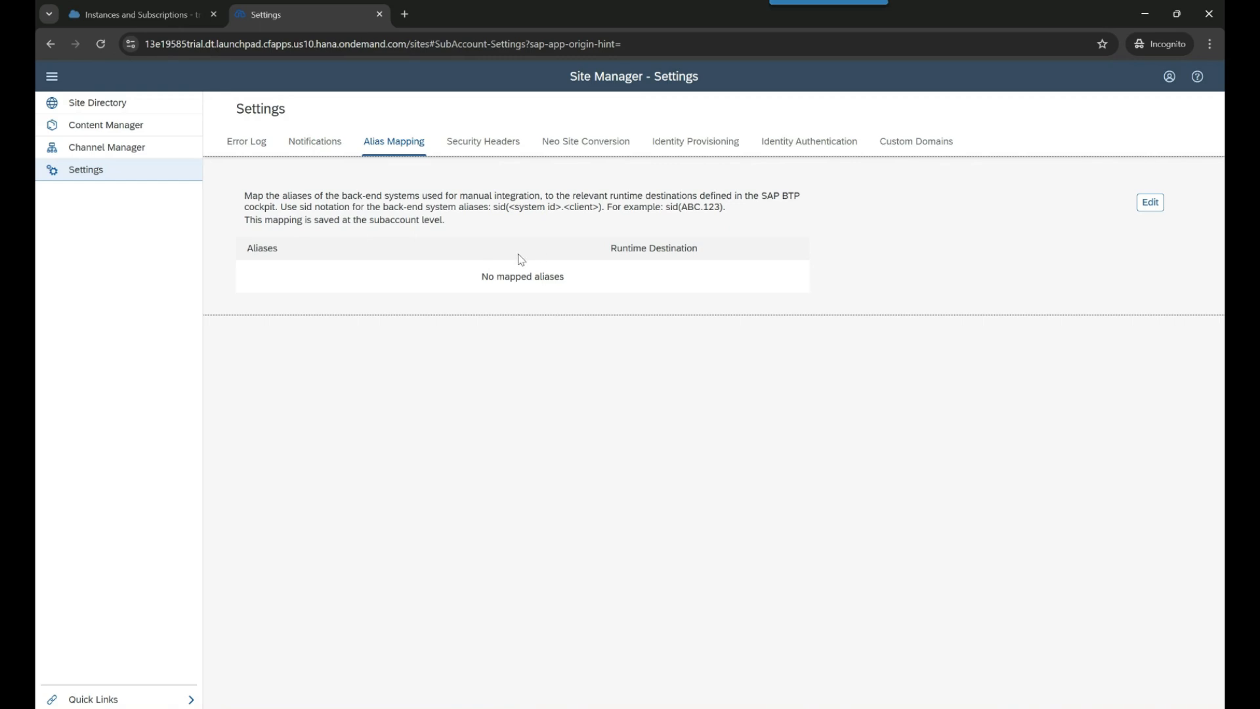
pyautogui.click(474, 143)
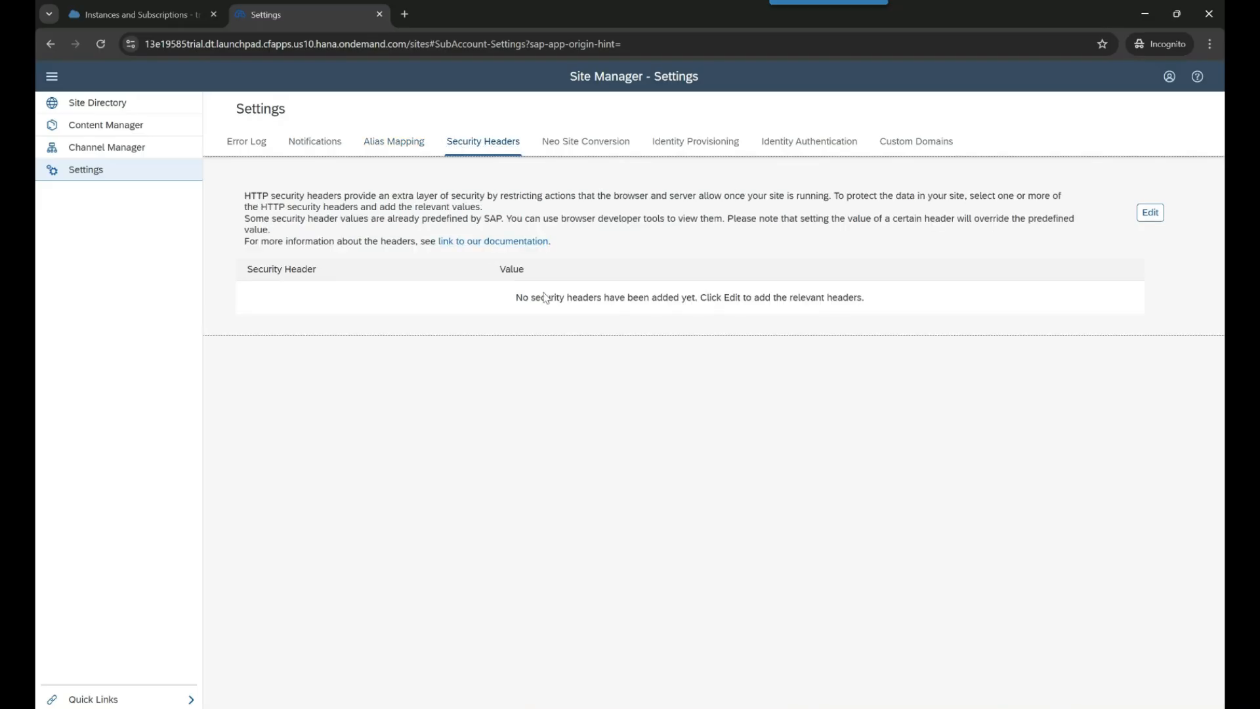
pyautogui.click(603, 152)
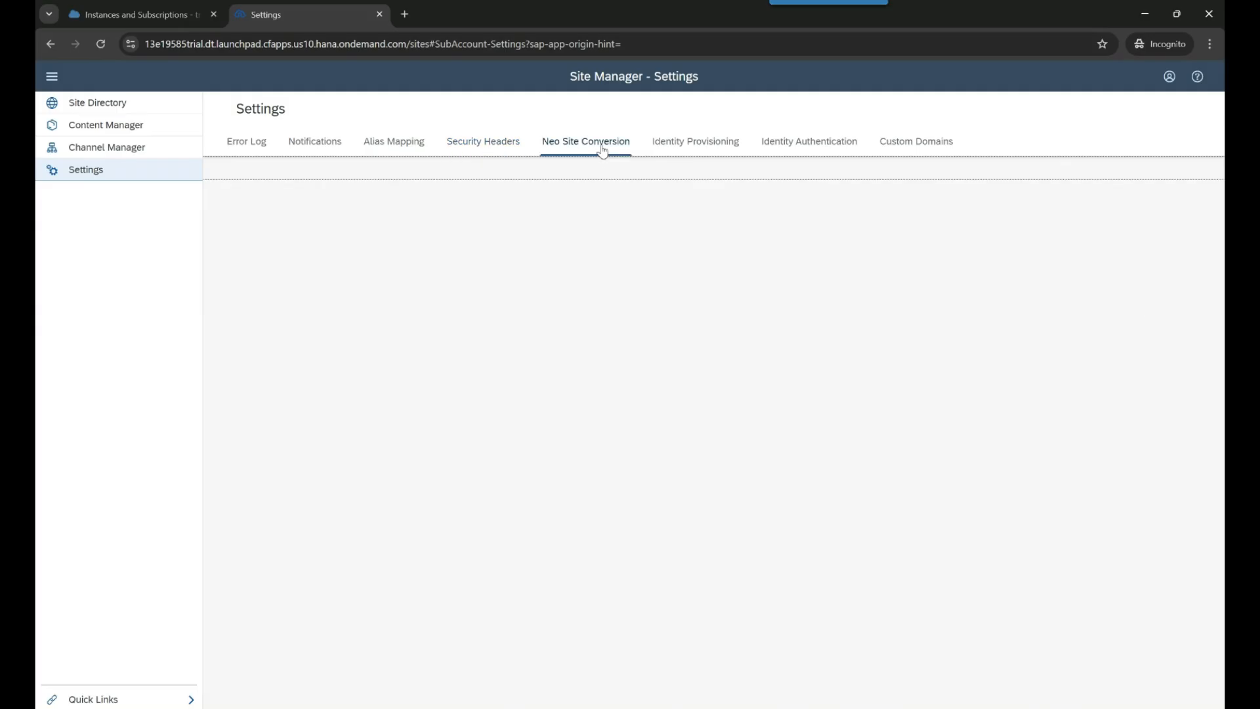
pyautogui.click(688, 149)
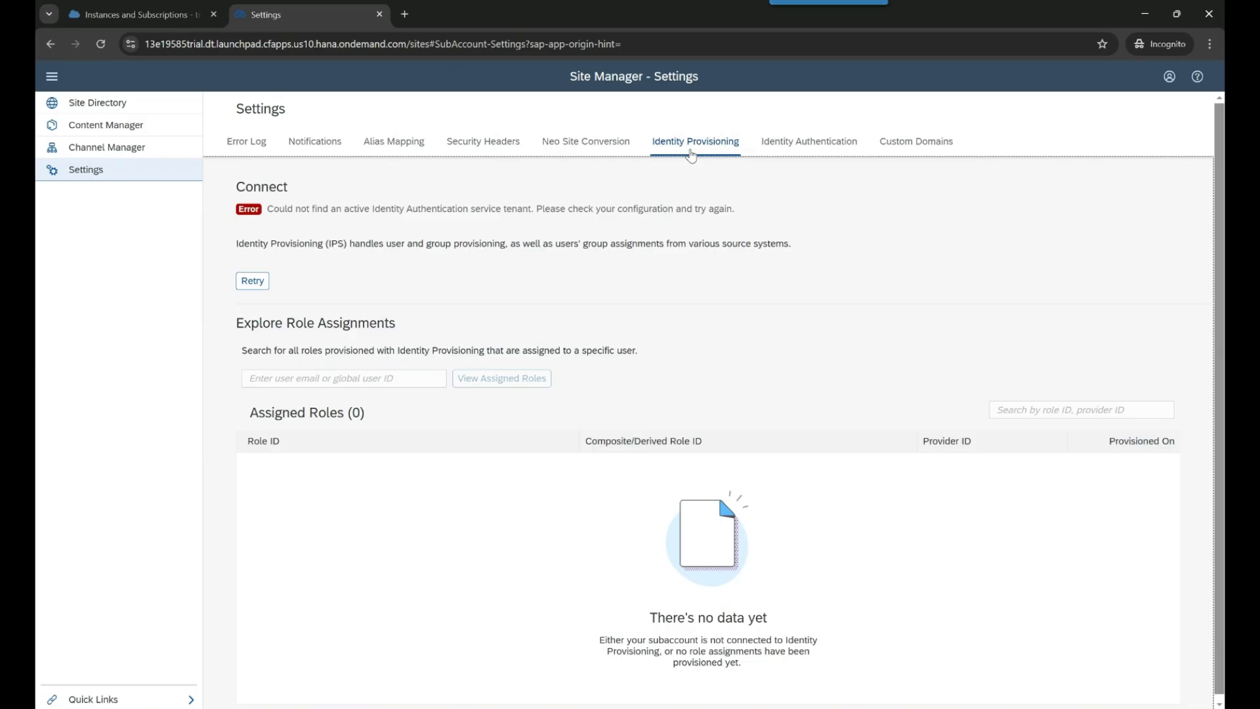
pyautogui.click(789, 151)
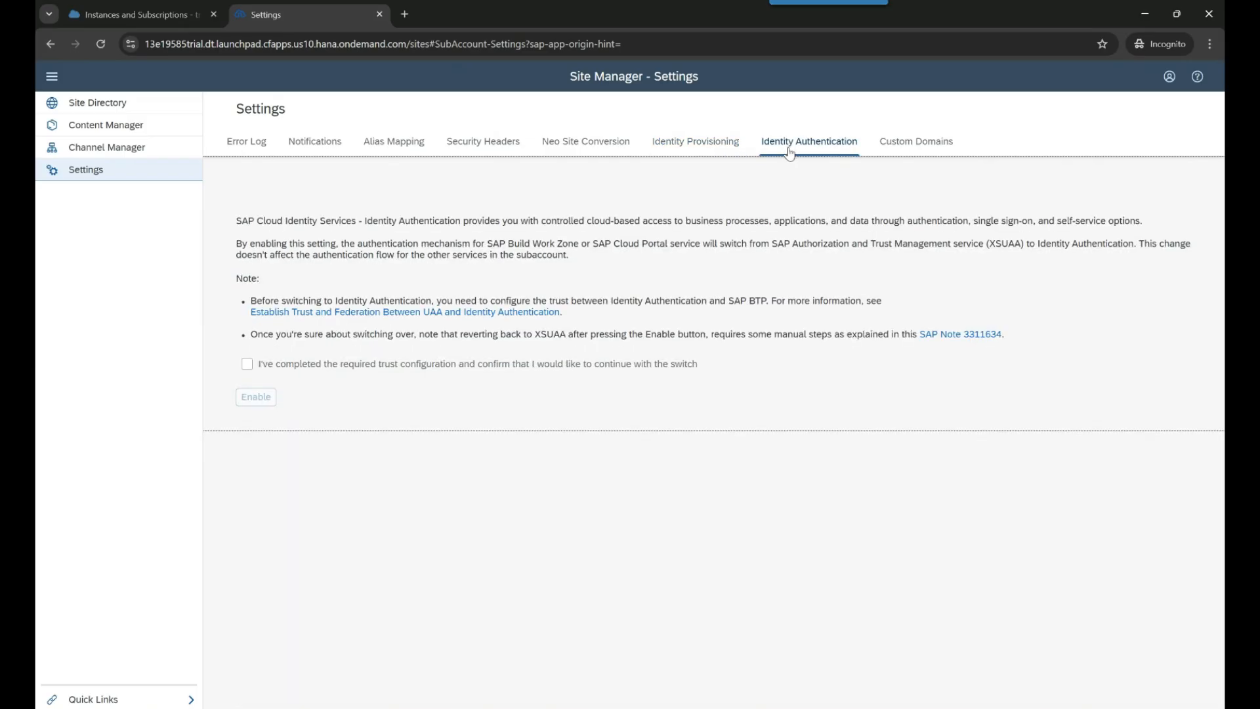
pyautogui.click(910, 153)
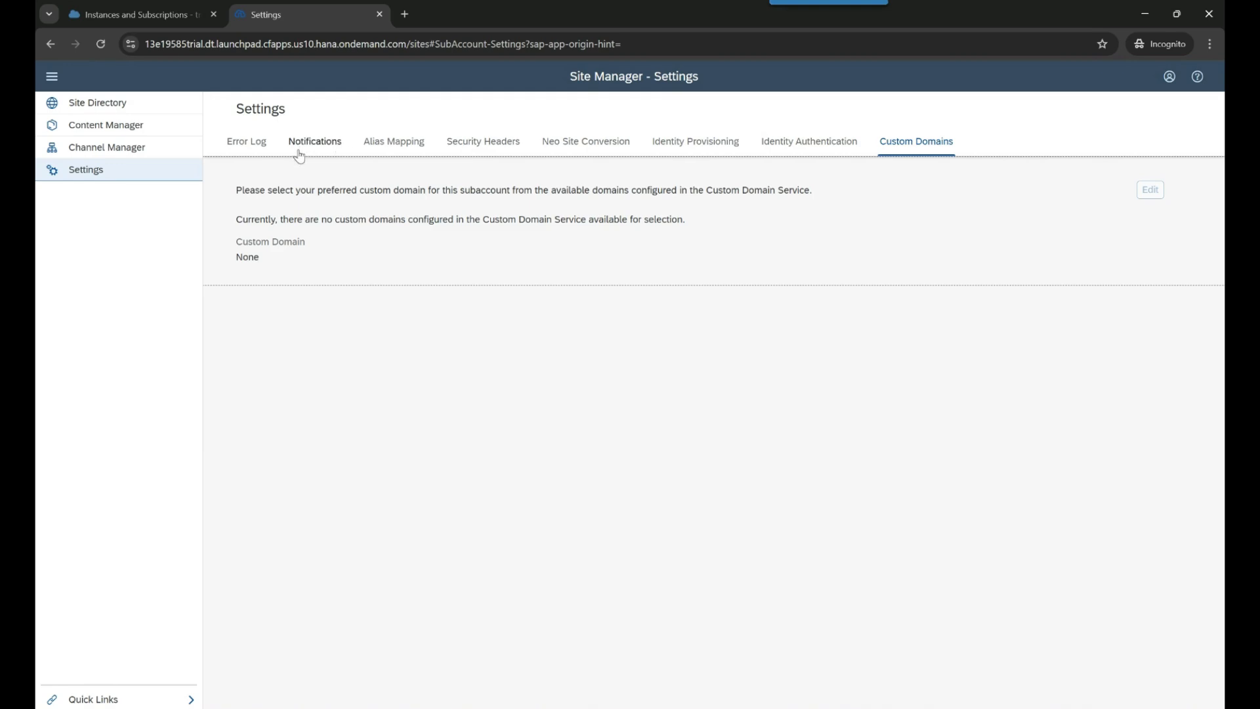
pyautogui.click(240, 148)
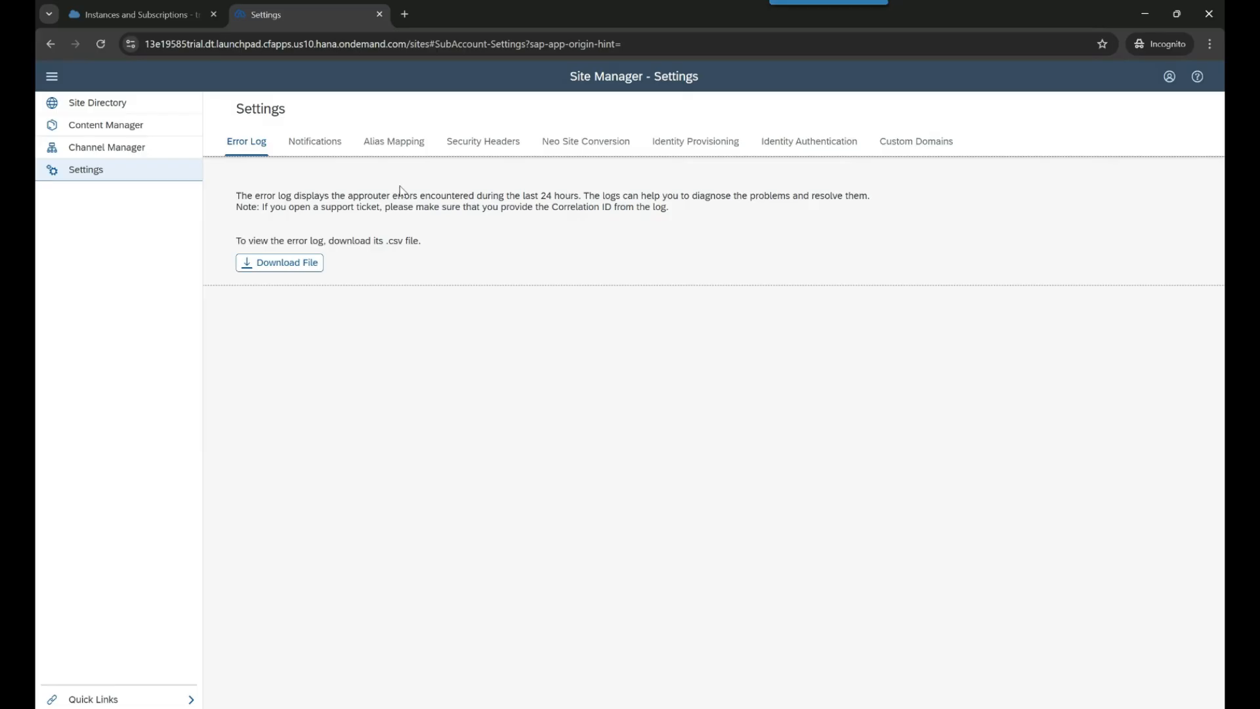
pyautogui.click(97, 153)
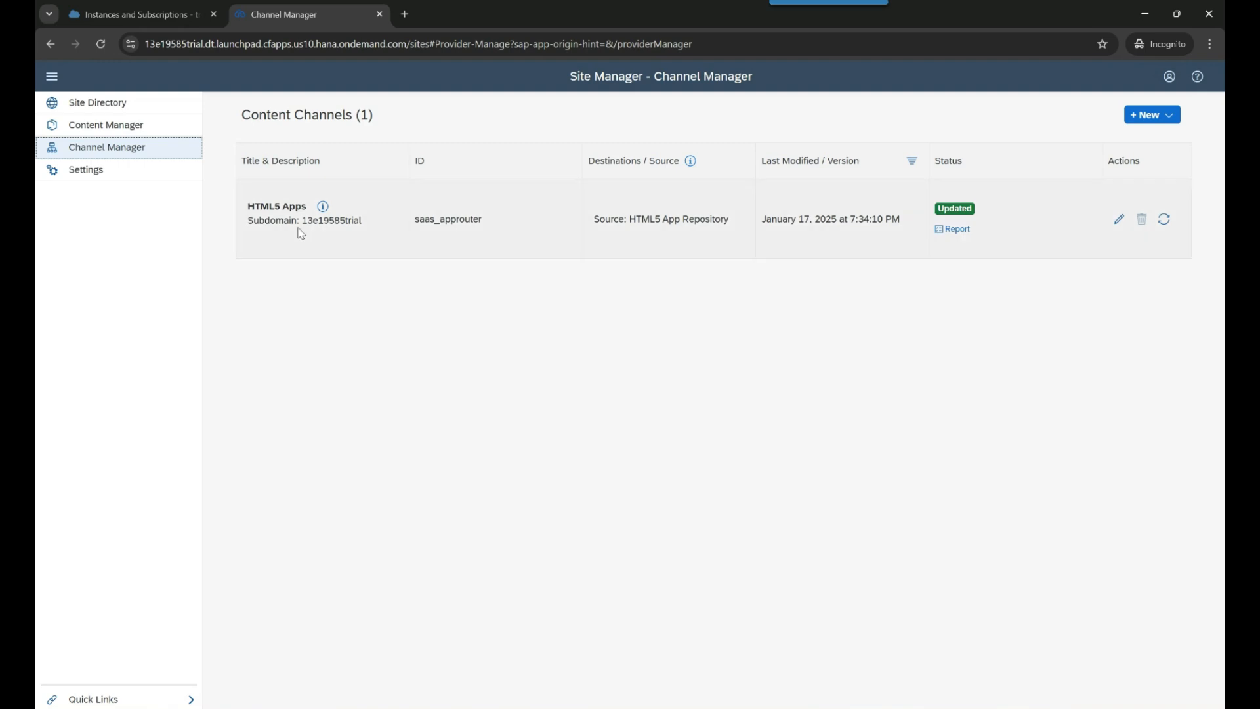
# - Check the HTML5 Apps channel and the Content Manager's Create content types
pyautogui.moveTo(248, 206); pyautogui.dragTo(308, 208)
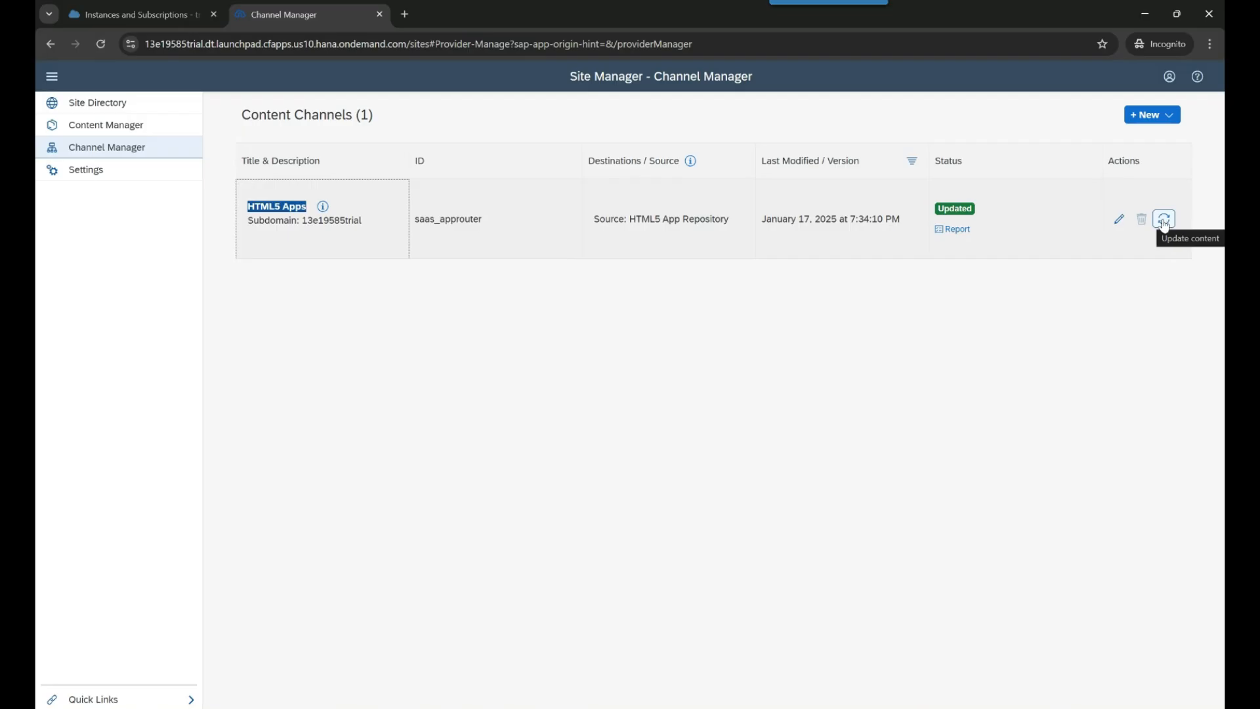
pyautogui.click(765, 279)
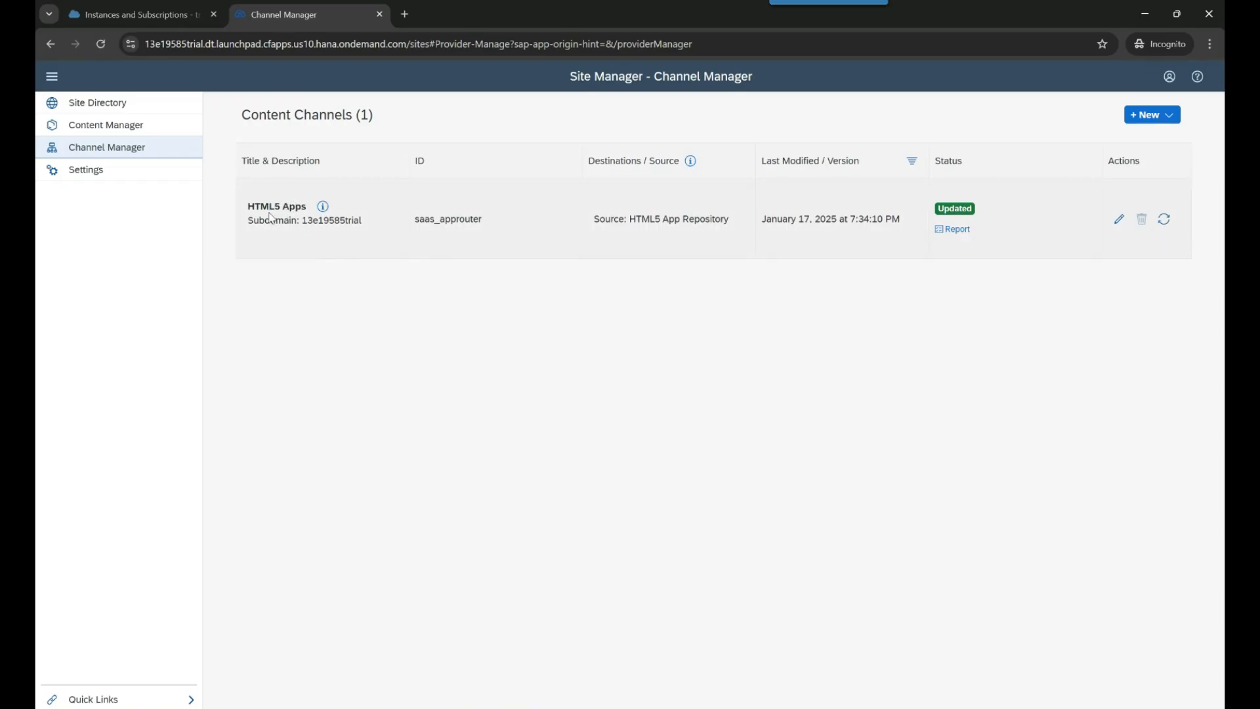
pyautogui.click(89, 125)
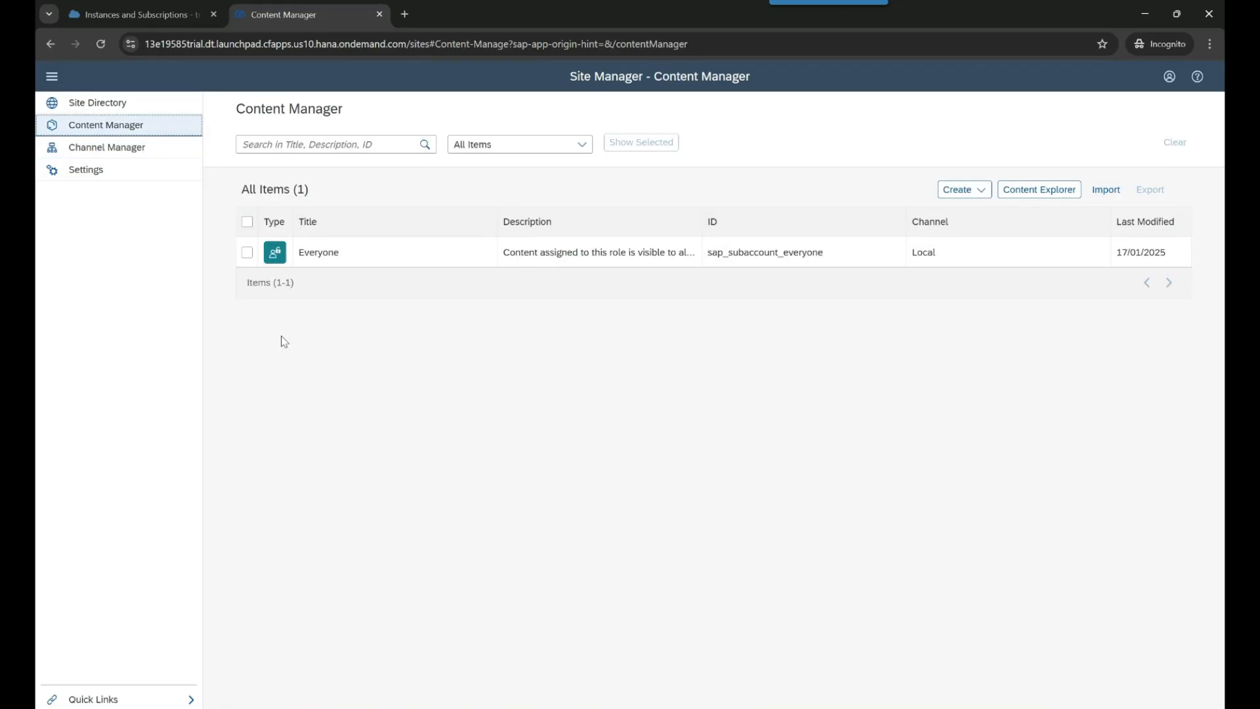
pyautogui.click(977, 190)
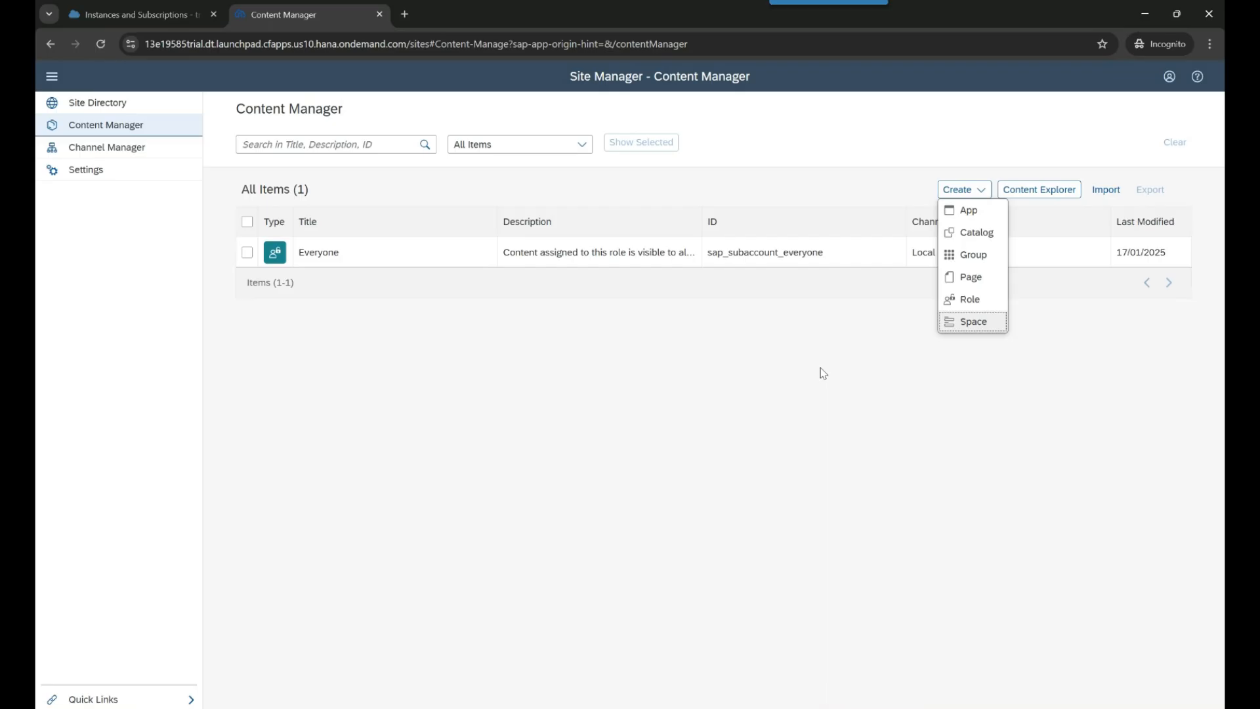
pyautogui.click(927, 304)
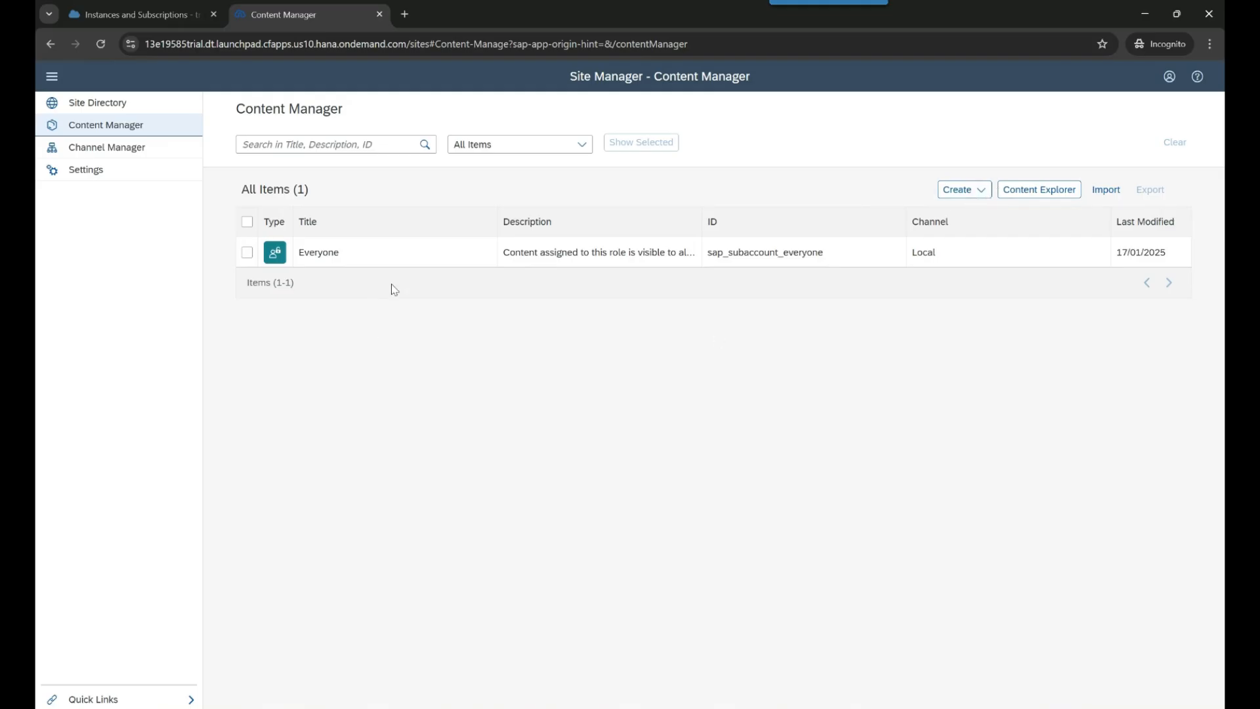
pyautogui.click(89, 105)
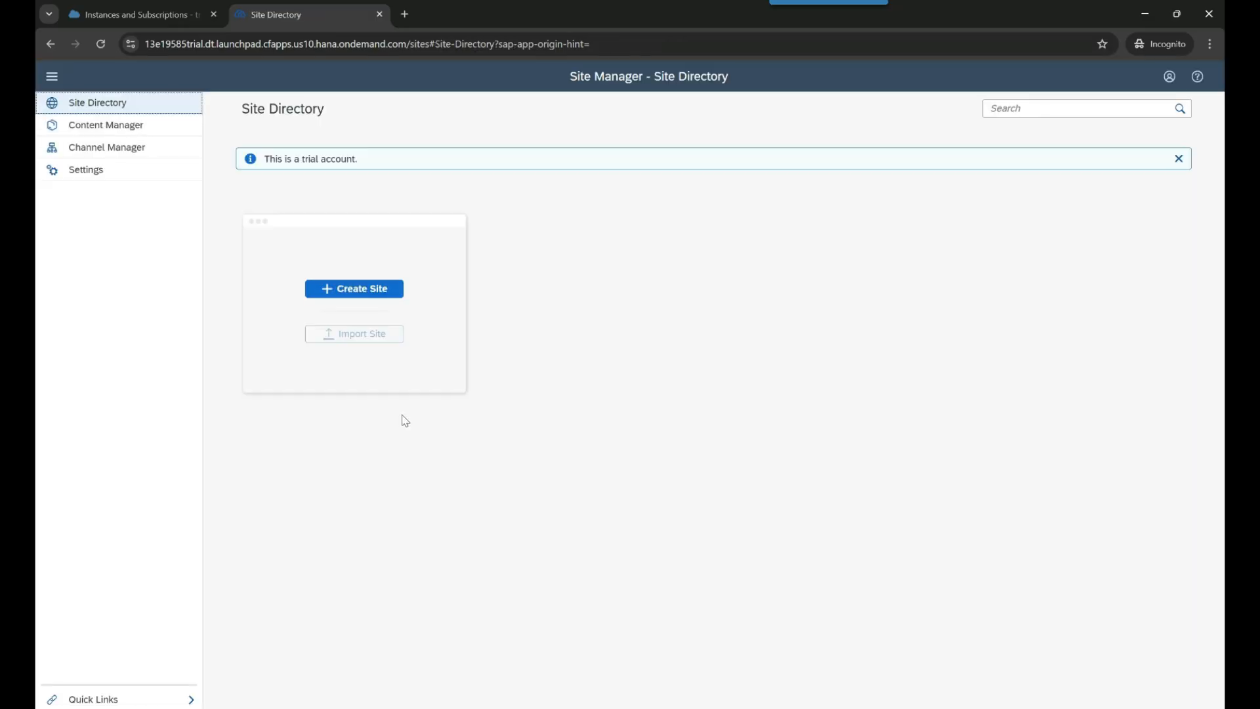
# - Create a new site named 'AnubhavTraining' from the Site Directory
pyautogui.moveTo(266, 165); pyautogui.dragTo(385, 234)
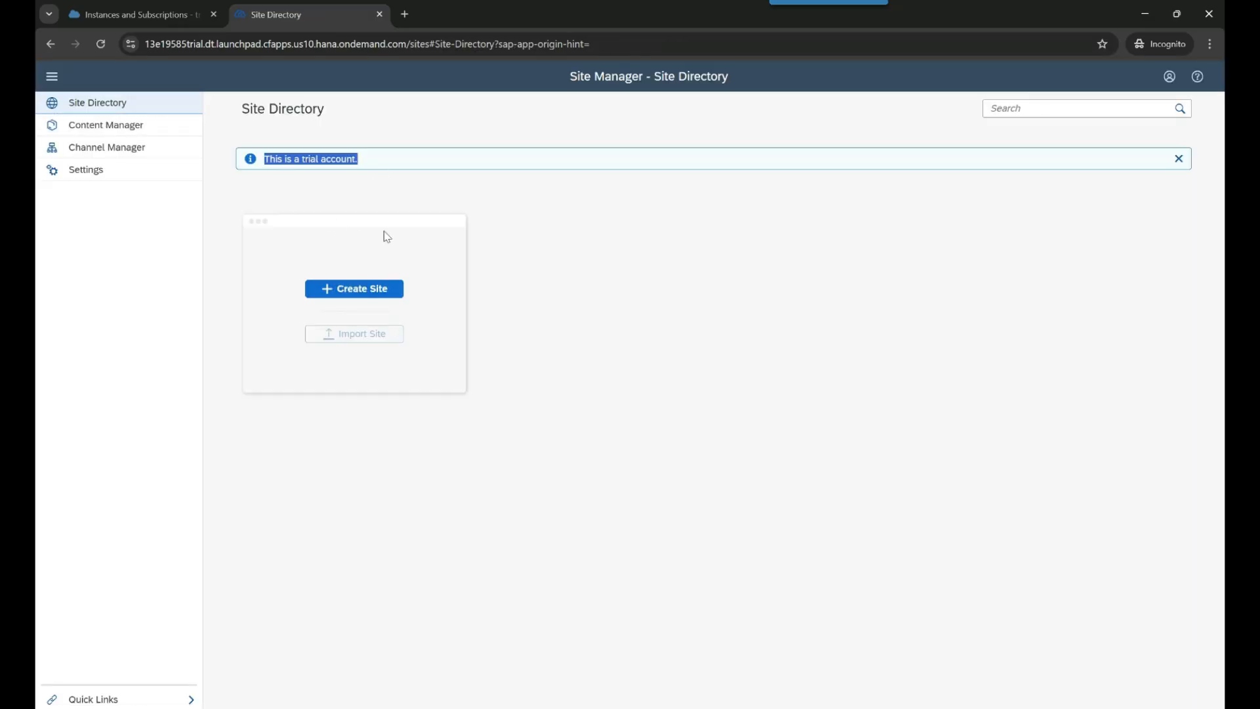
pyautogui.click(556, 253)
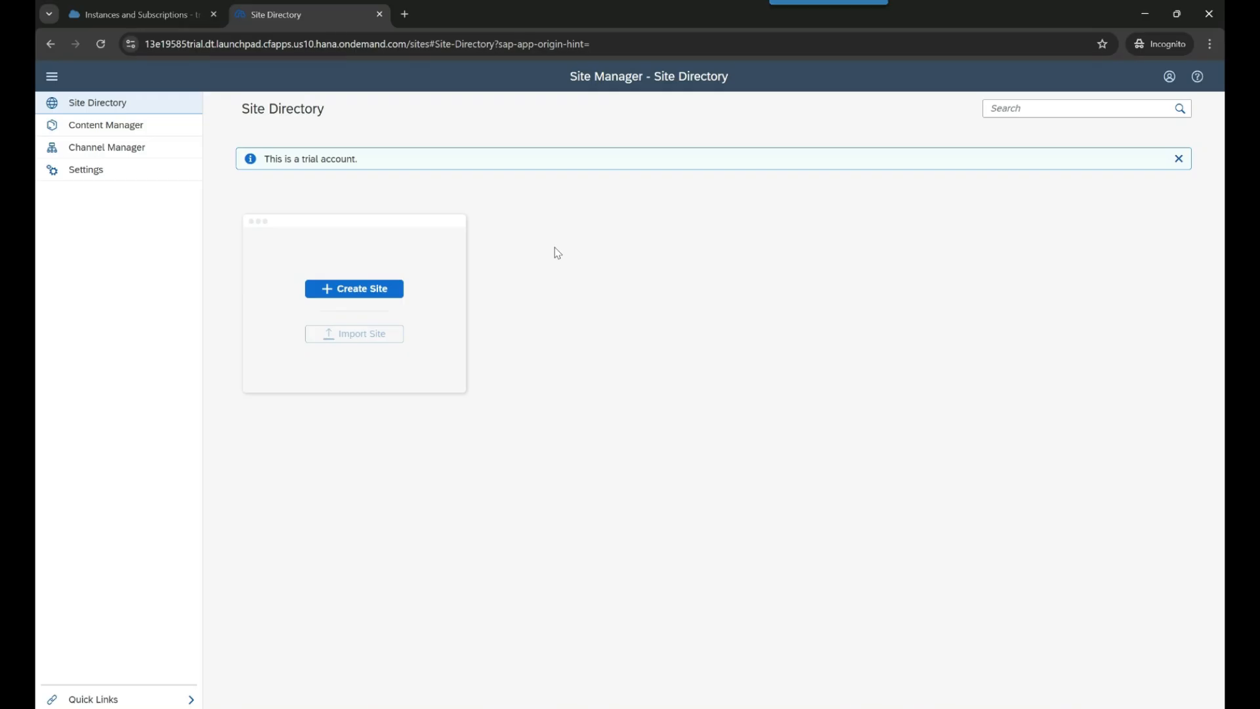
pyautogui.click(367, 294)
pyautogui.write('Default')
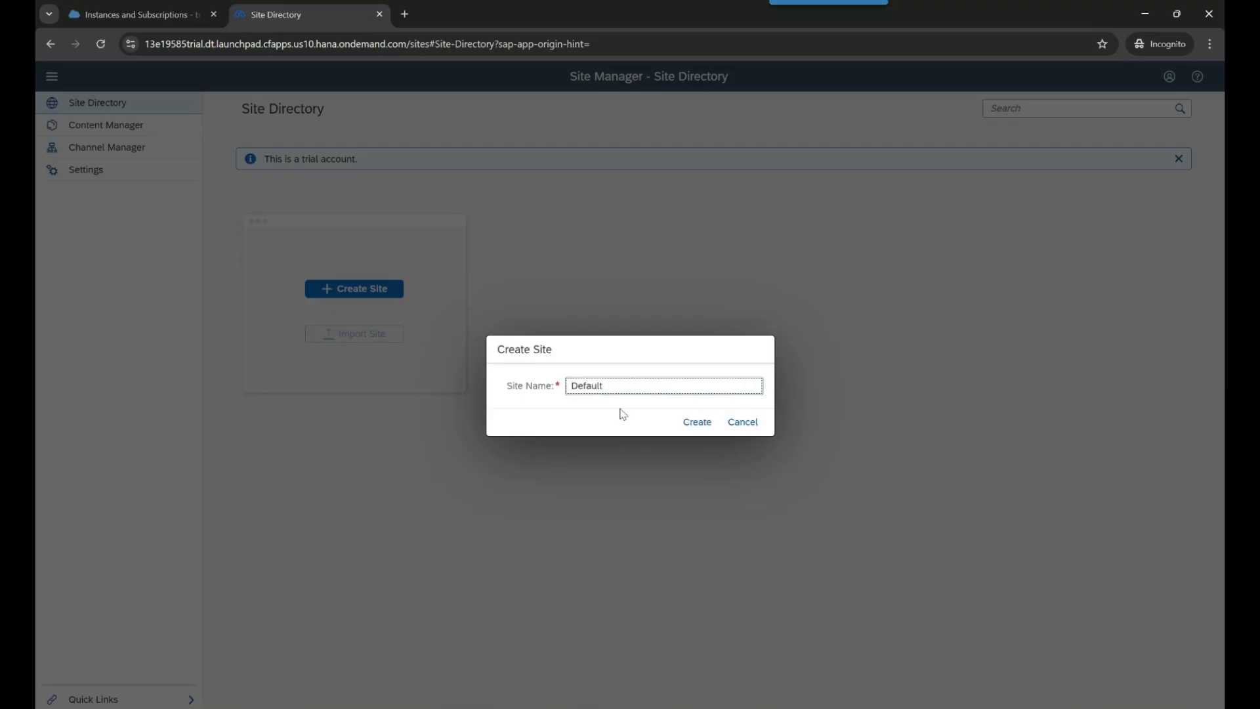
pyautogui.hotkey('ctrl', 'a')
pyautogui.press('BackSpace')
pyautogui.write('AnubhavTraining')
pyautogui.click(697, 422)
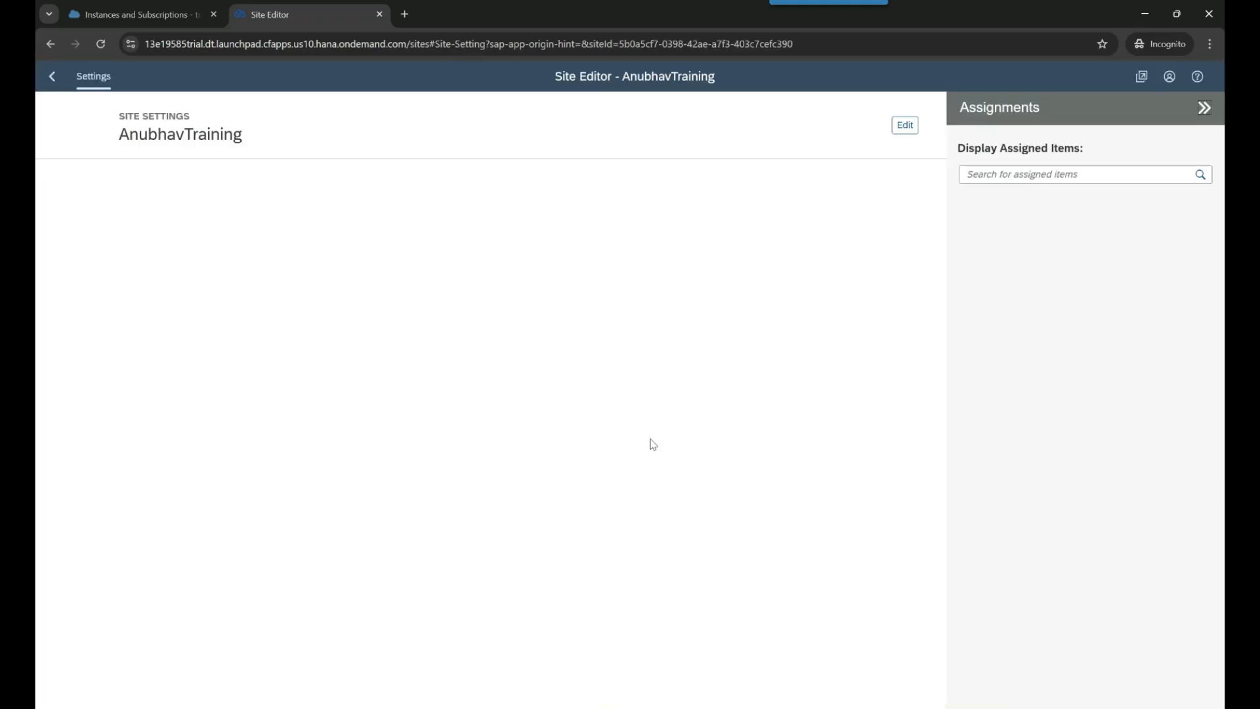
# - Save the new site's settings and launch it from its Site Directory card
pyautogui.click(892, 124)
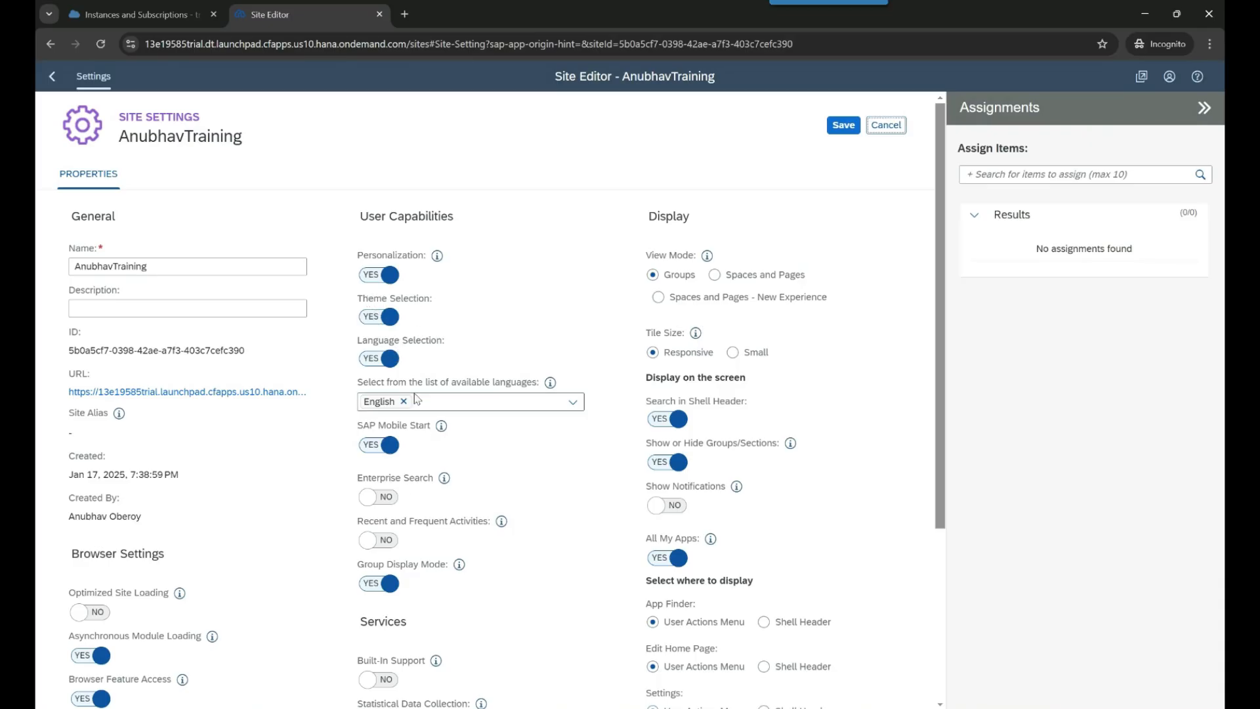
pyautogui.scroll(-1, 372, 615)
pyautogui.scroll(-3, 372, 616)
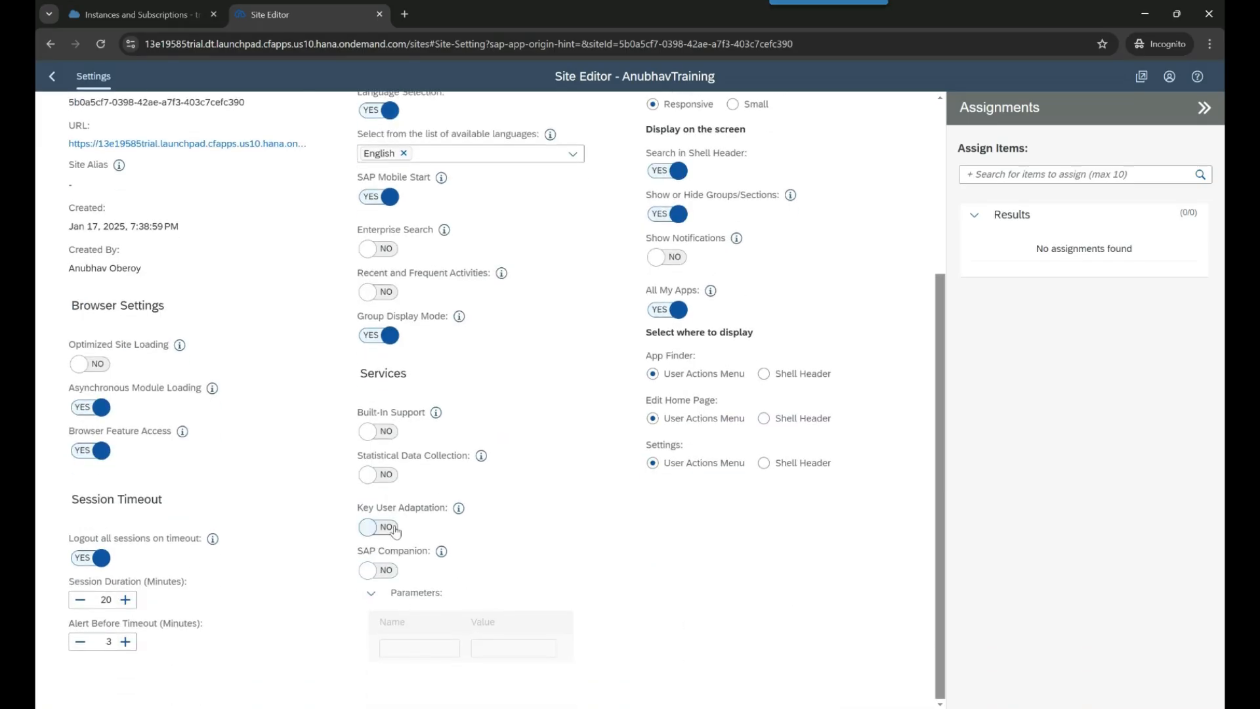
pyautogui.scroll(3, 491, 586)
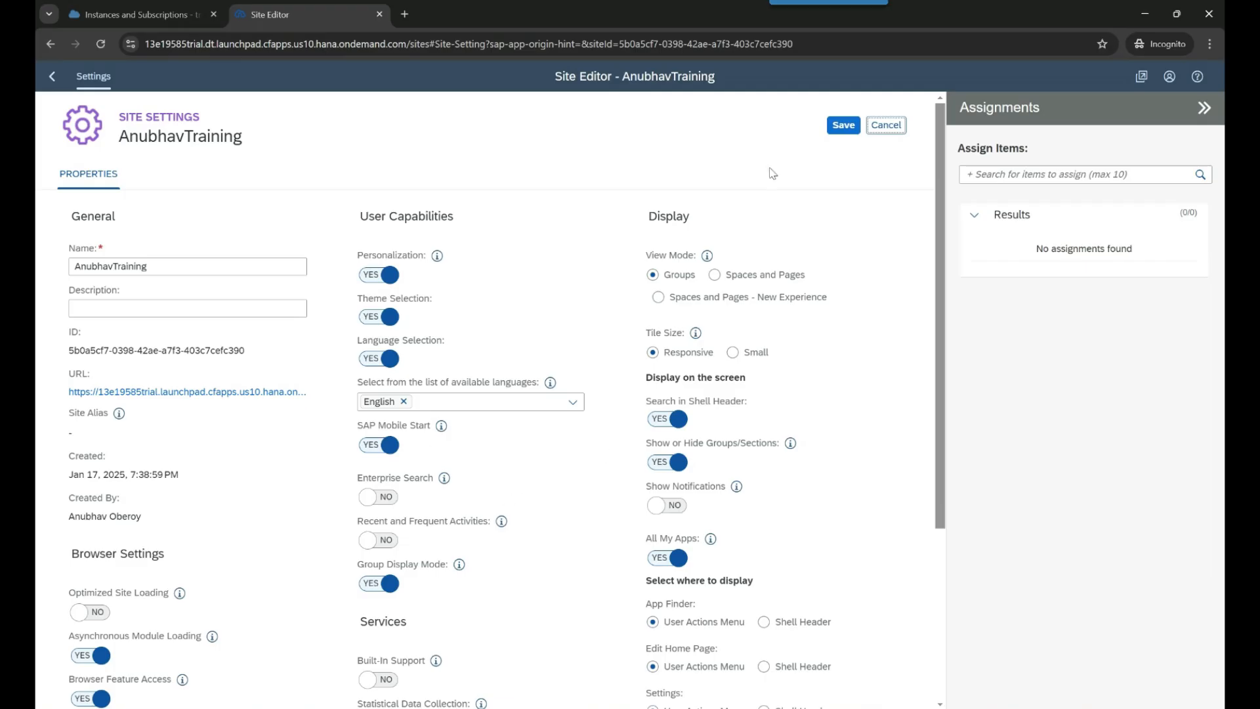
pyautogui.click(844, 125)
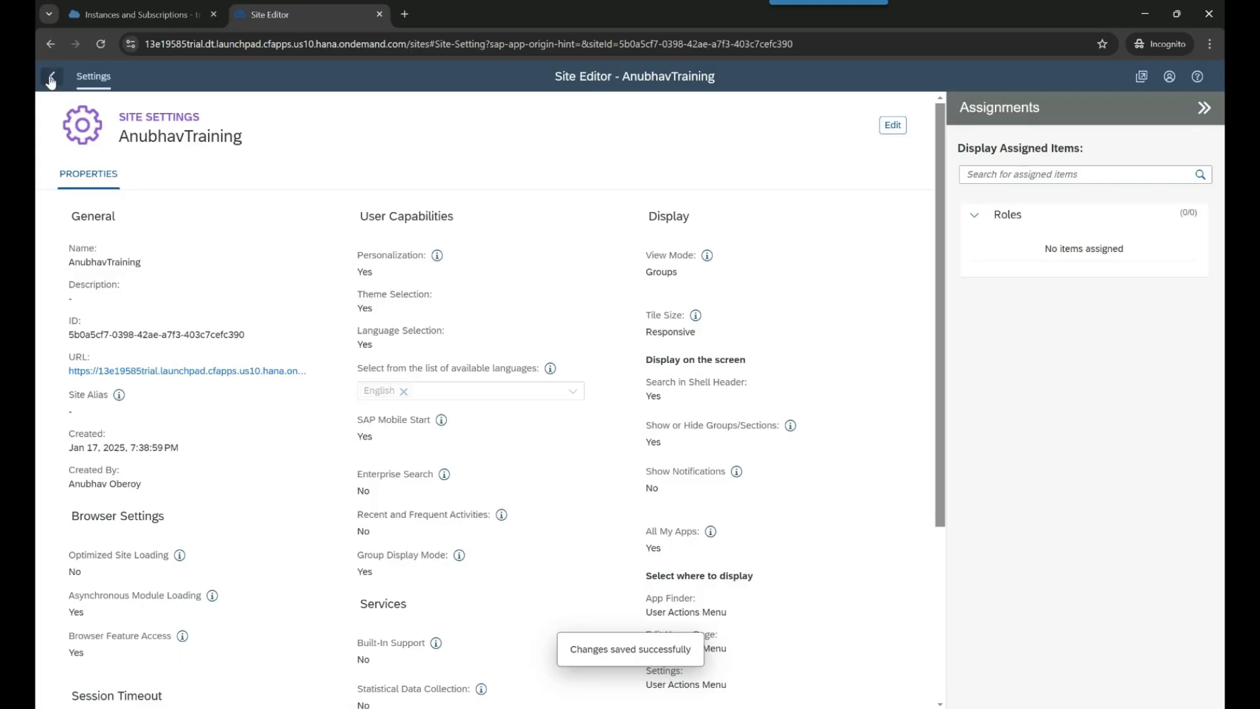
pyautogui.click(51, 78)
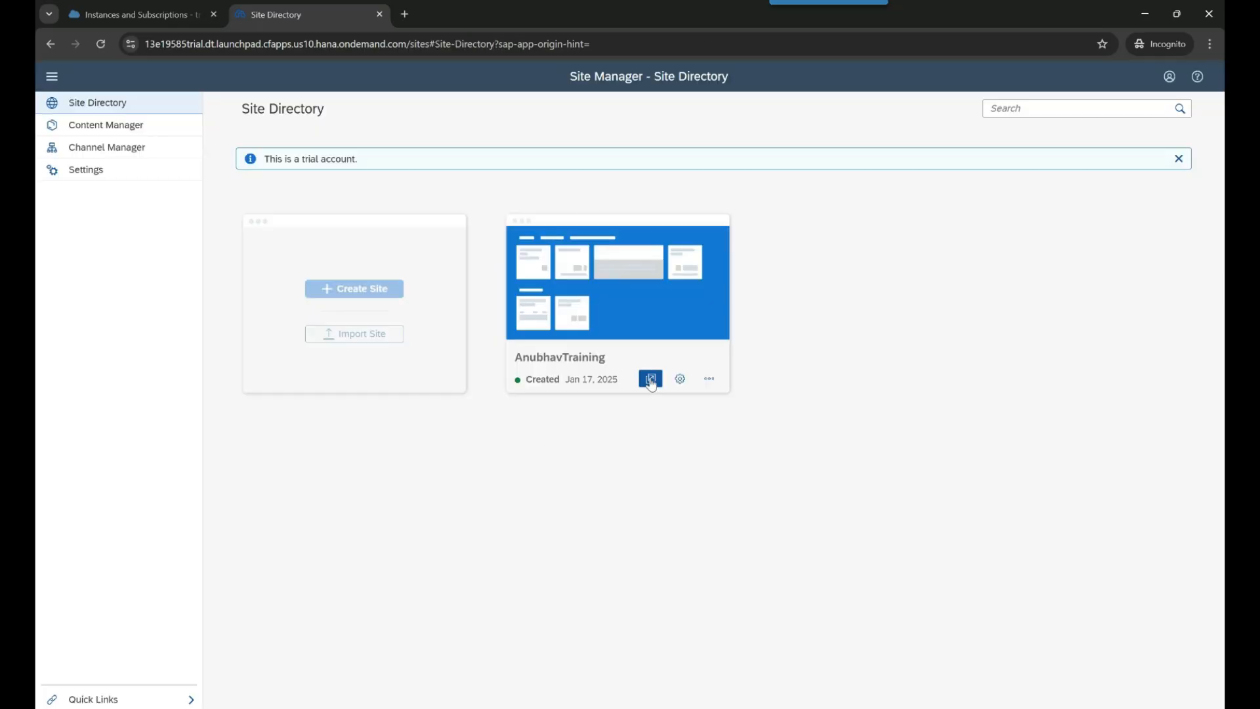
pyautogui.click(651, 379)
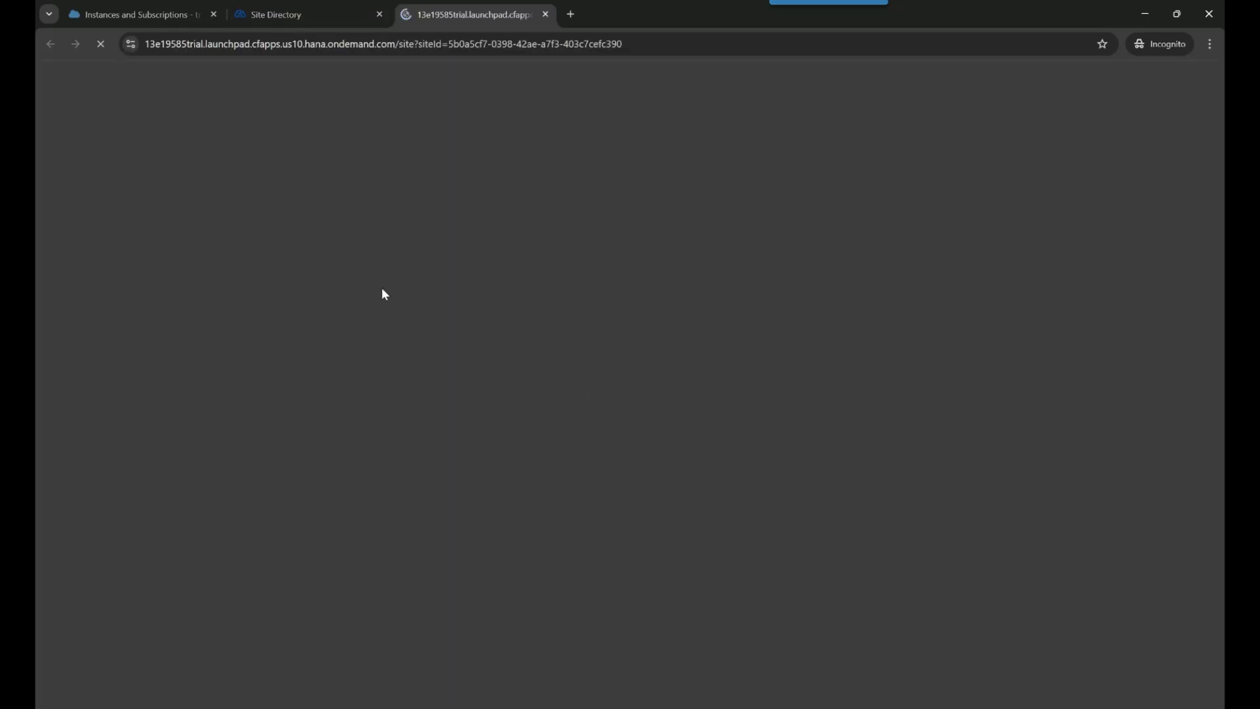
# - Examine the launched site's web address and its empty launchpad Home page
pyautogui.click(493, 46)
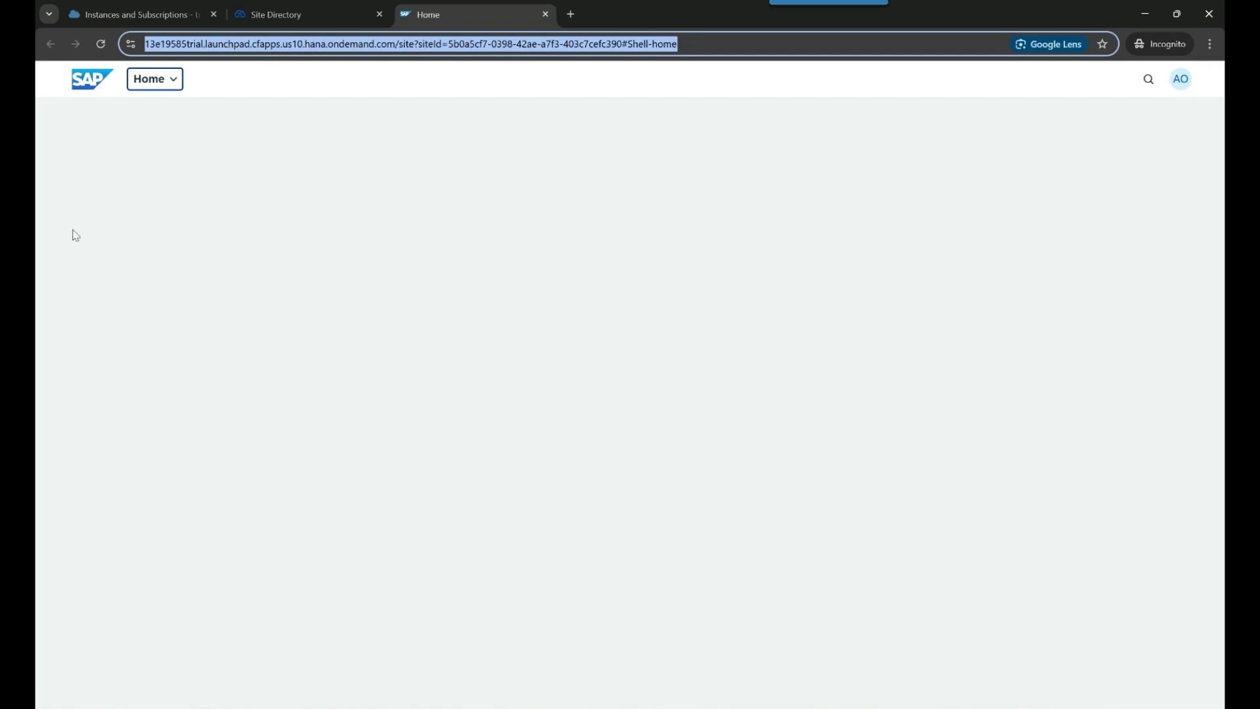
pyautogui.click(786, 678)
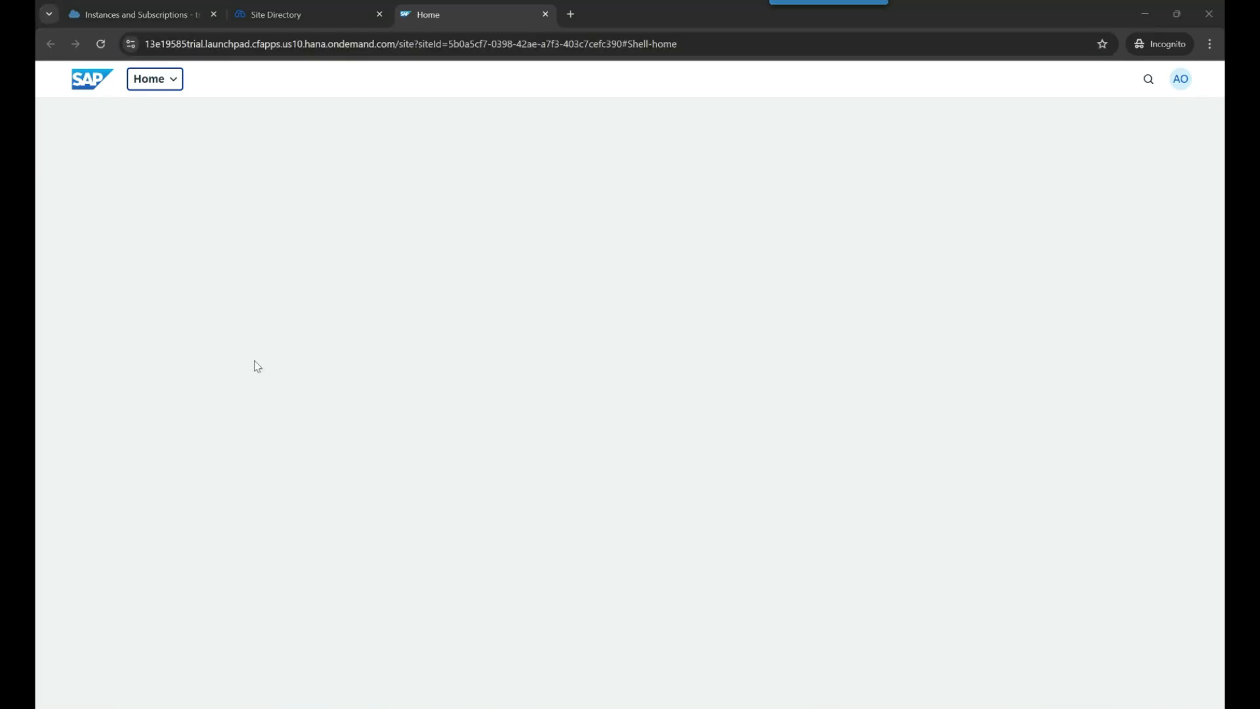
pyautogui.moveTo(74, 135)
pyautogui.mouseDown()
pyautogui.moveTo(195, 238)
pyautogui.moveTo(191, 131)
pyautogui.moveTo(75, 135)
pyautogui.mouseUp()
pyautogui.moveTo(244, 137)
pyautogui.mouseDown()
pyautogui.moveTo(399, 234)
pyautogui.moveTo(245, 136)
pyautogui.mouseUp()
pyautogui.moveTo(454, 133)
pyautogui.mouseDown()
pyautogui.moveTo(500, 234)
pyautogui.moveTo(545, 137)
pyautogui.moveTo(436, 139)
pyautogui.mouseUp()
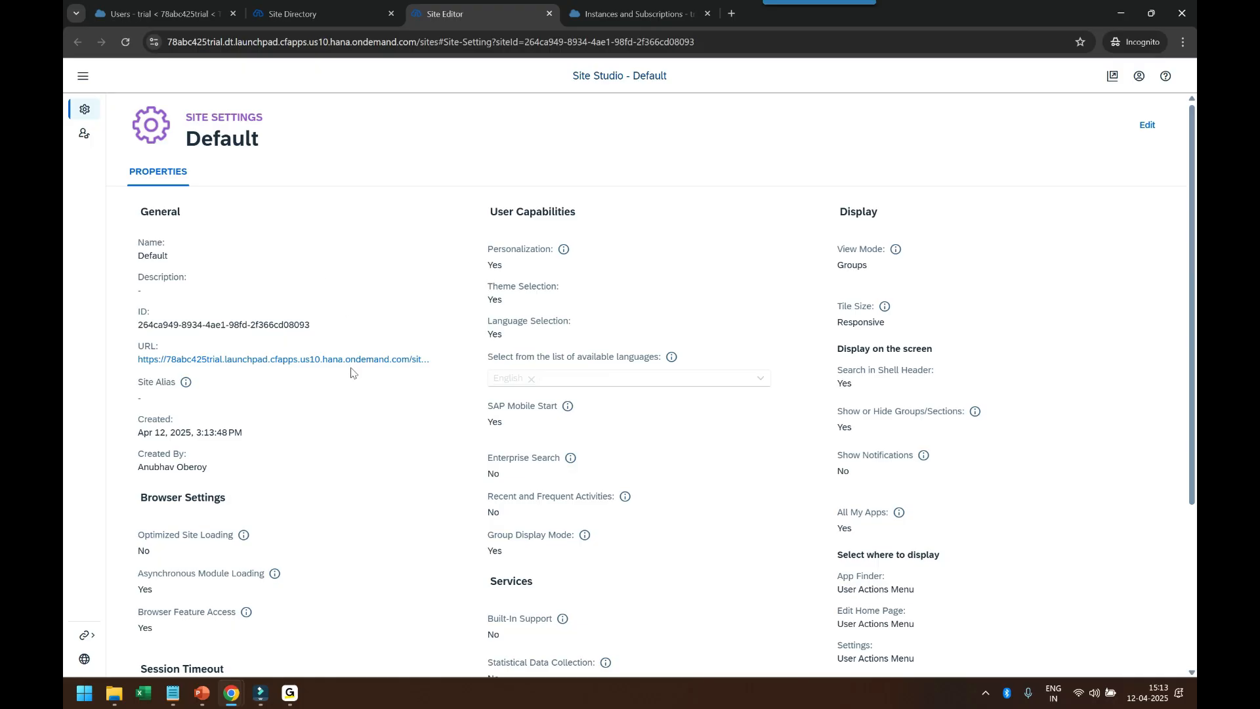
# - Copy the Default site's URL, check its Everyone role assignment, and return to Site Settings
pyautogui.rightClick(328, 360)
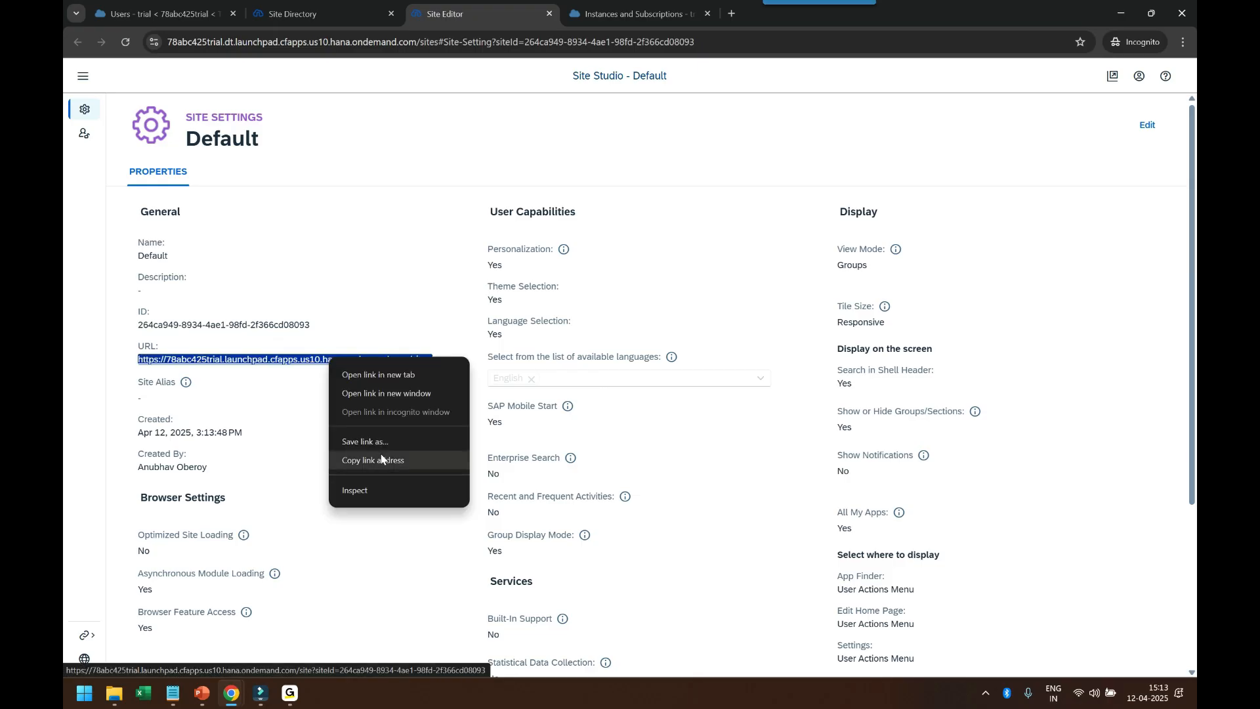
pyautogui.click(382, 459)
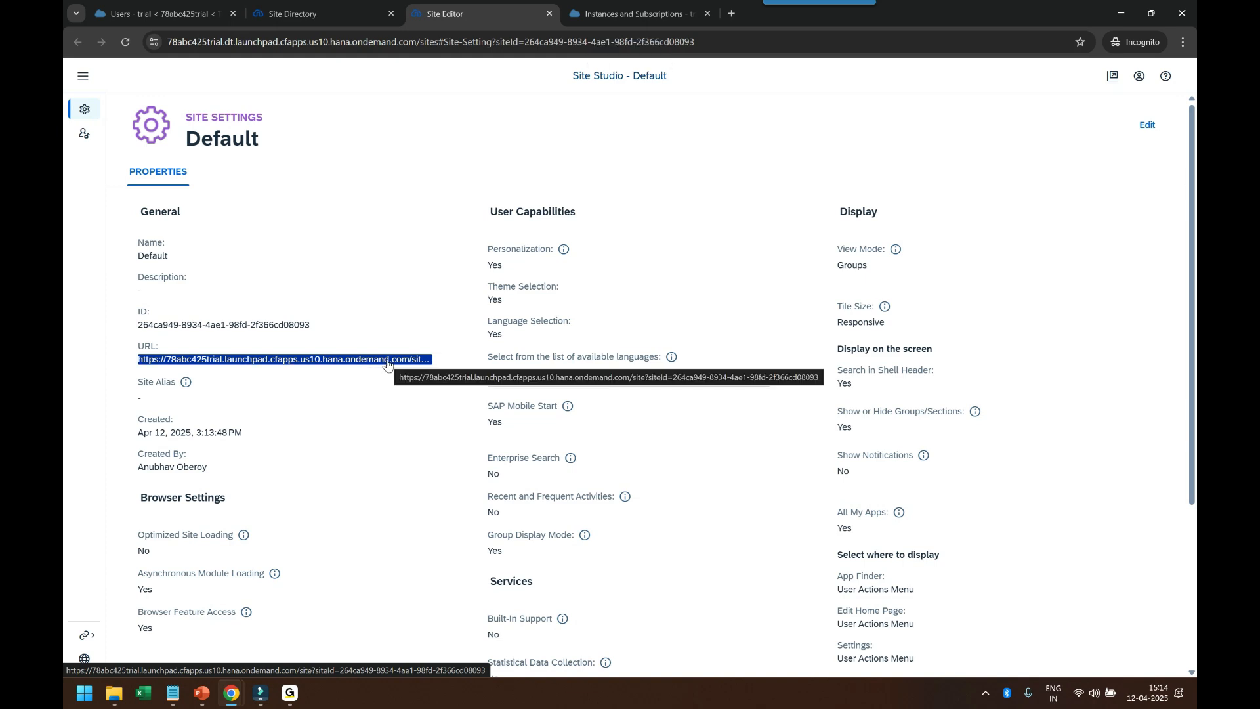
pyautogui.click(85, 113)
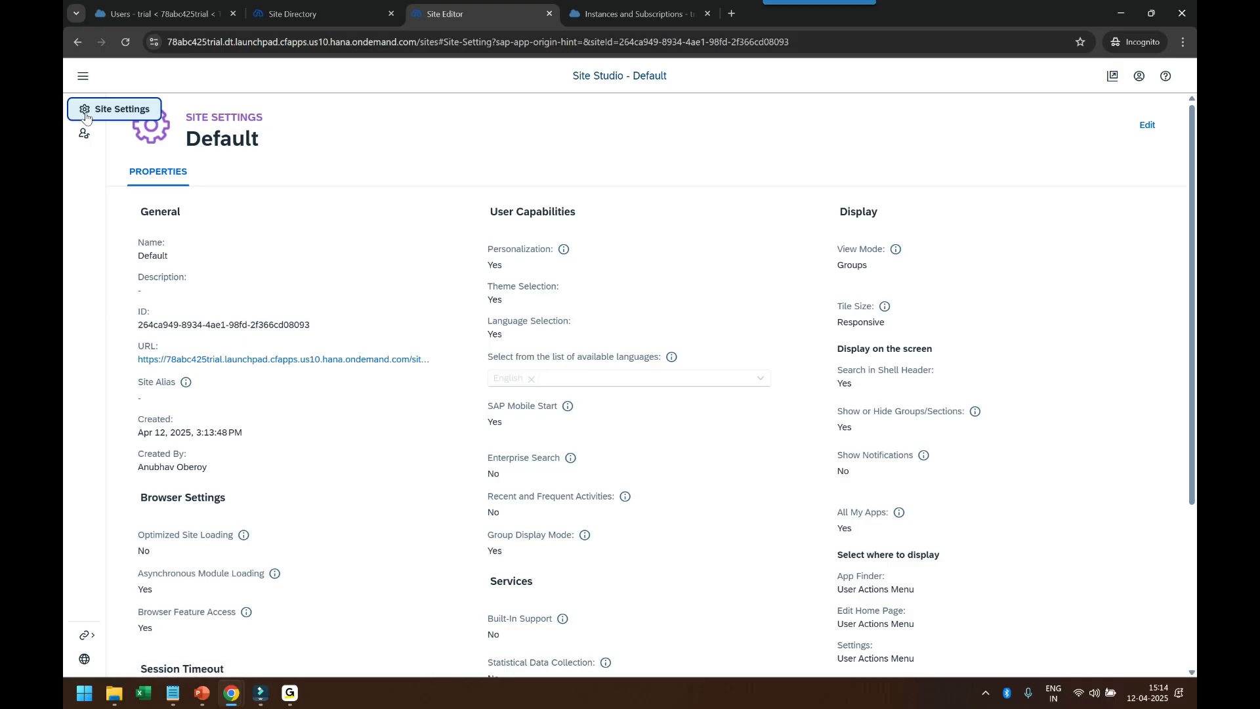
pyautogui.click(84, 134)
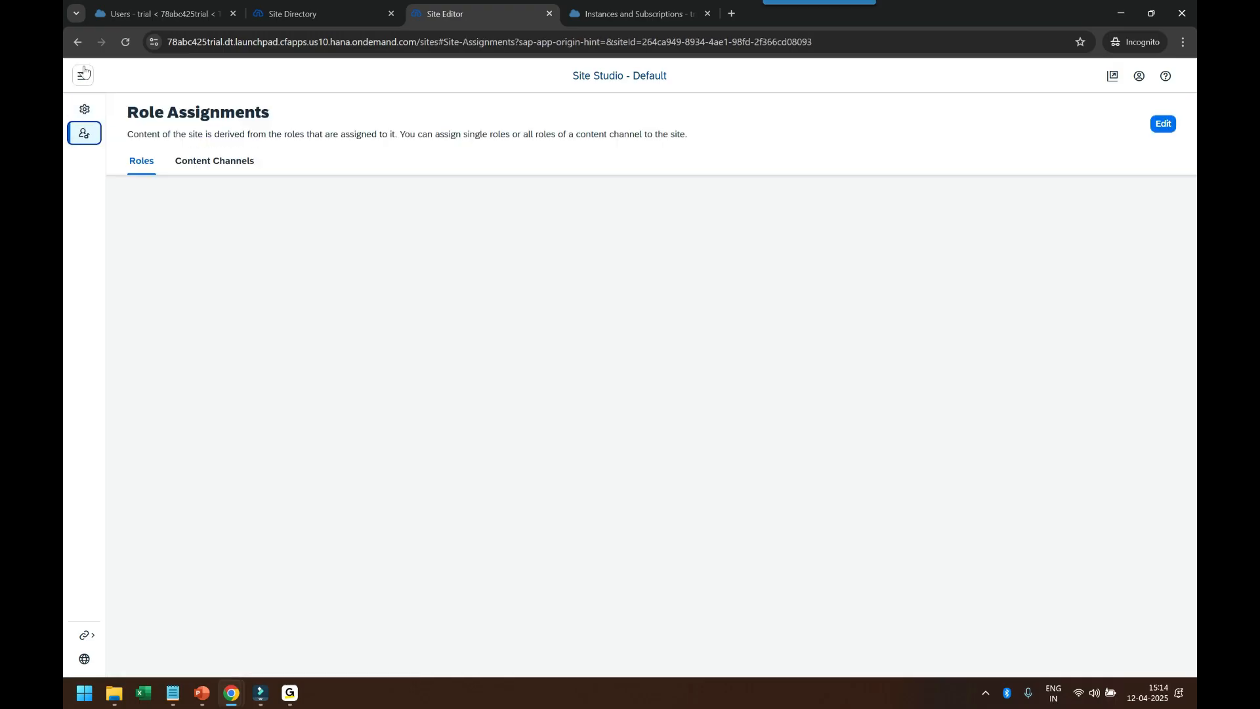
pyautogui.click(83, 76)
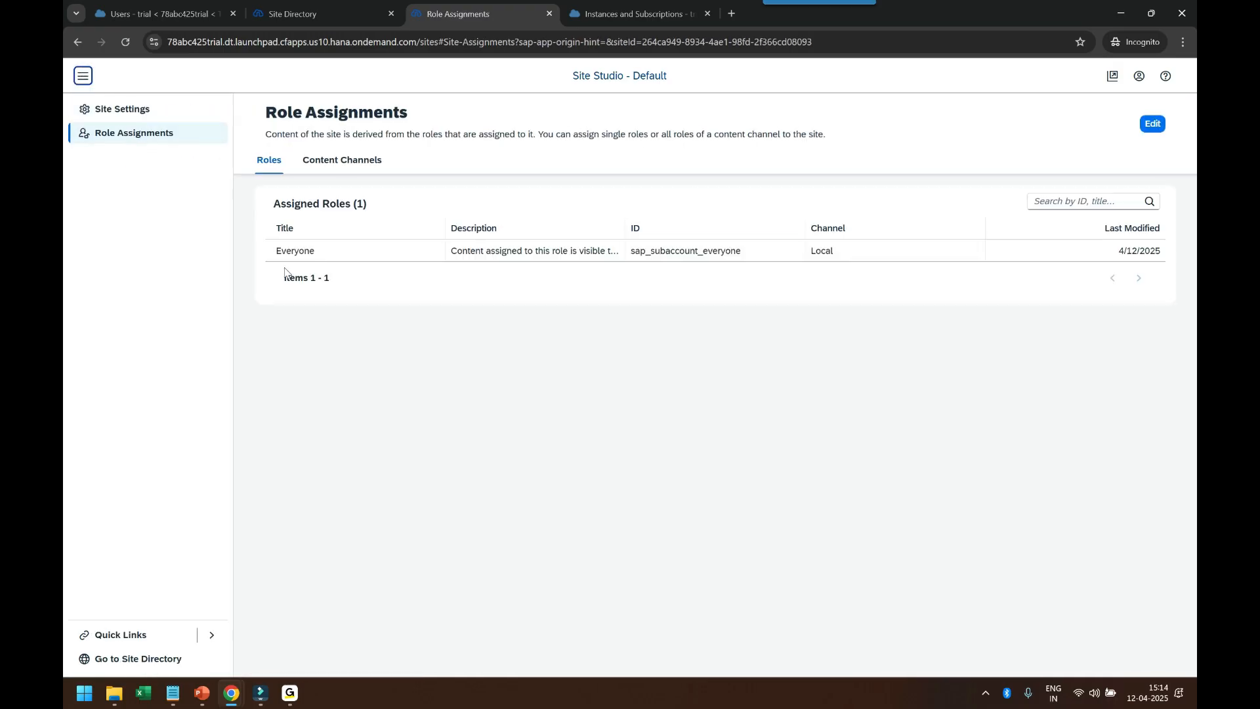
pyautogui.click(105, 109)
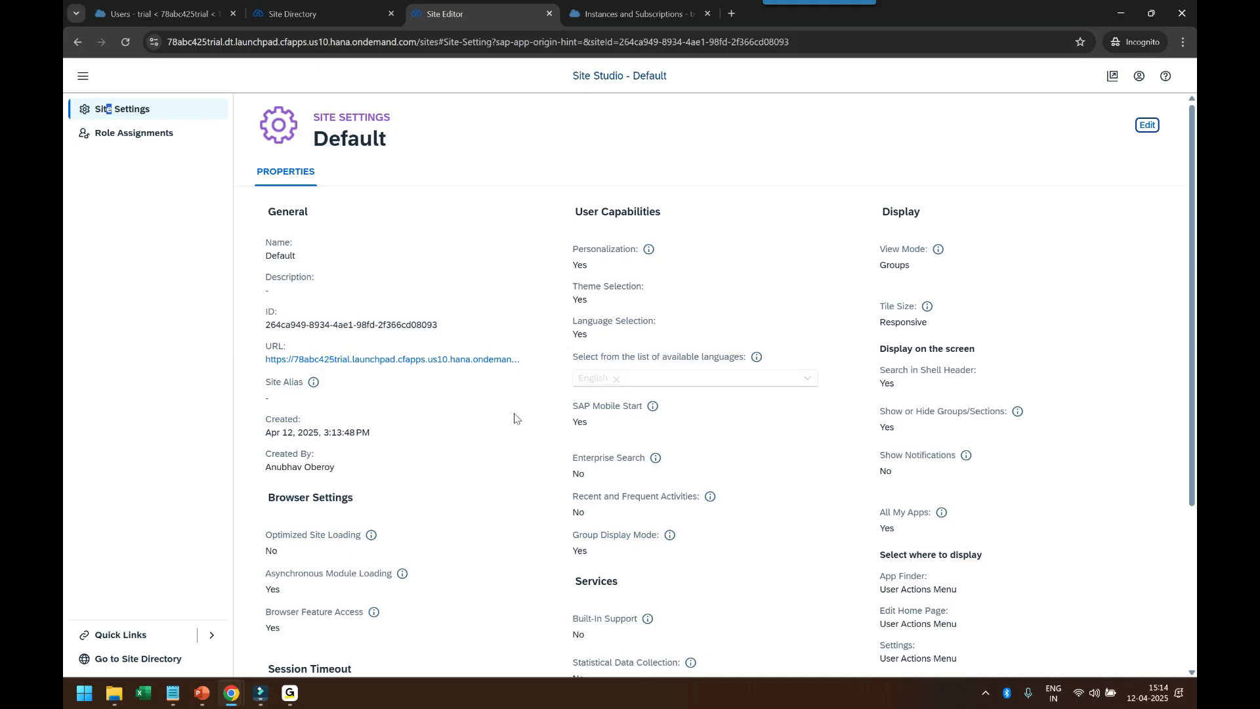
pyautogui.scroll(-3, 499, 420)
pyautogui.scroll(3, 496, 425)
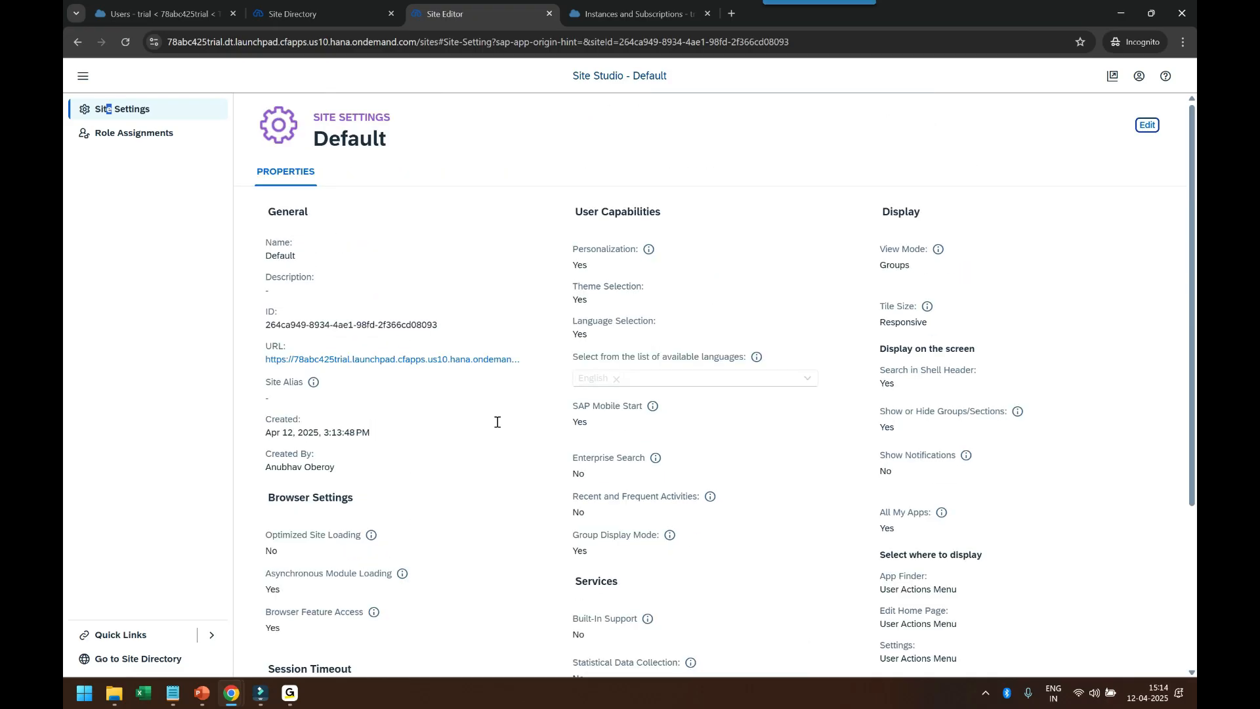